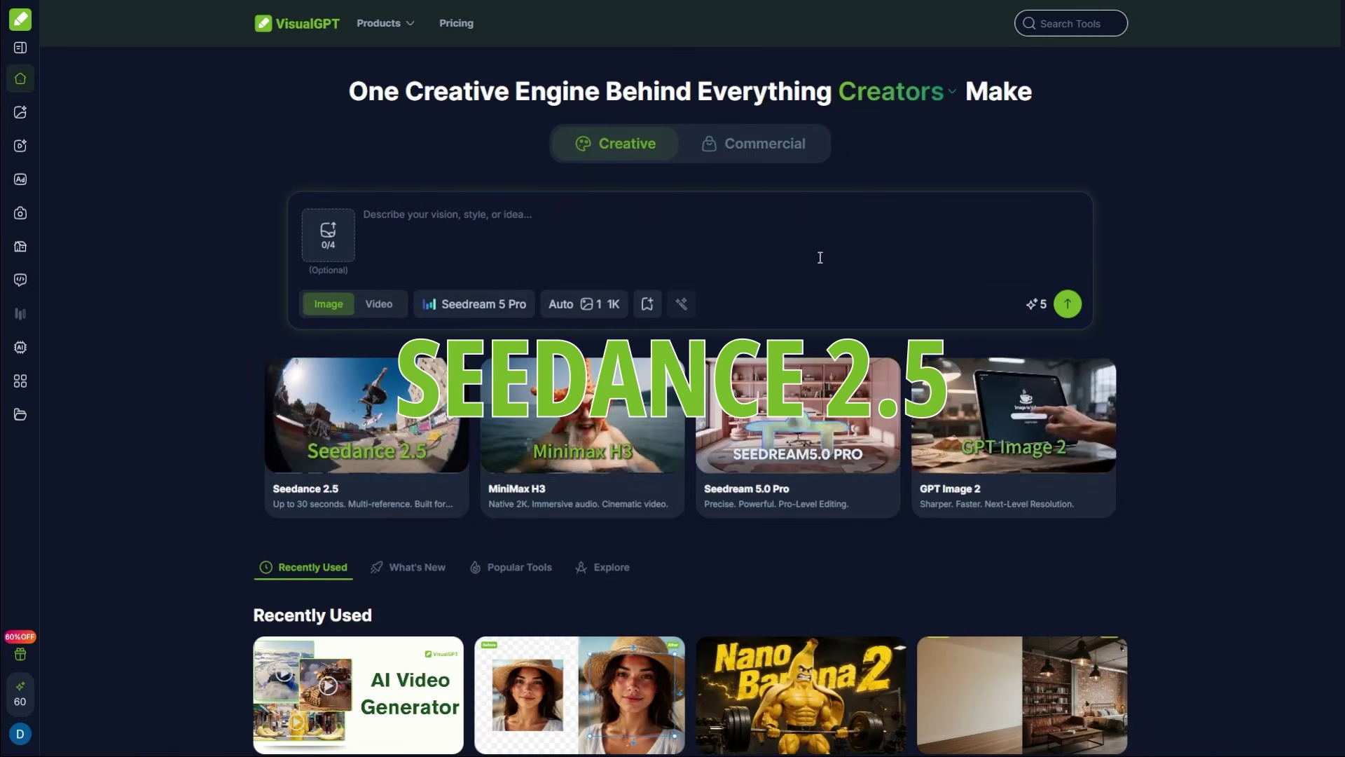
- Open the Seedance 2.5 Prompts page
{"action": "left_click", "coordinate": [21, 47]}
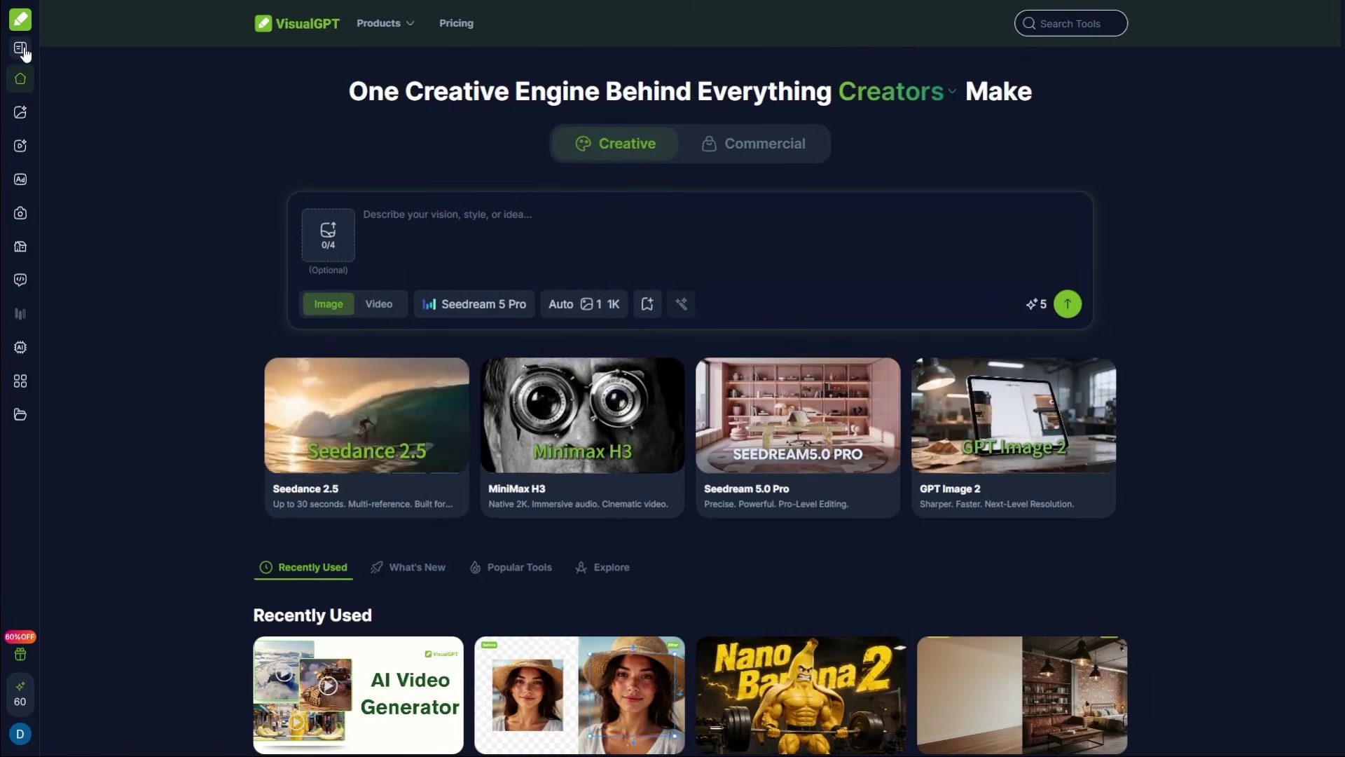
{"action": "left_click", "coordinate": [21, 47]}
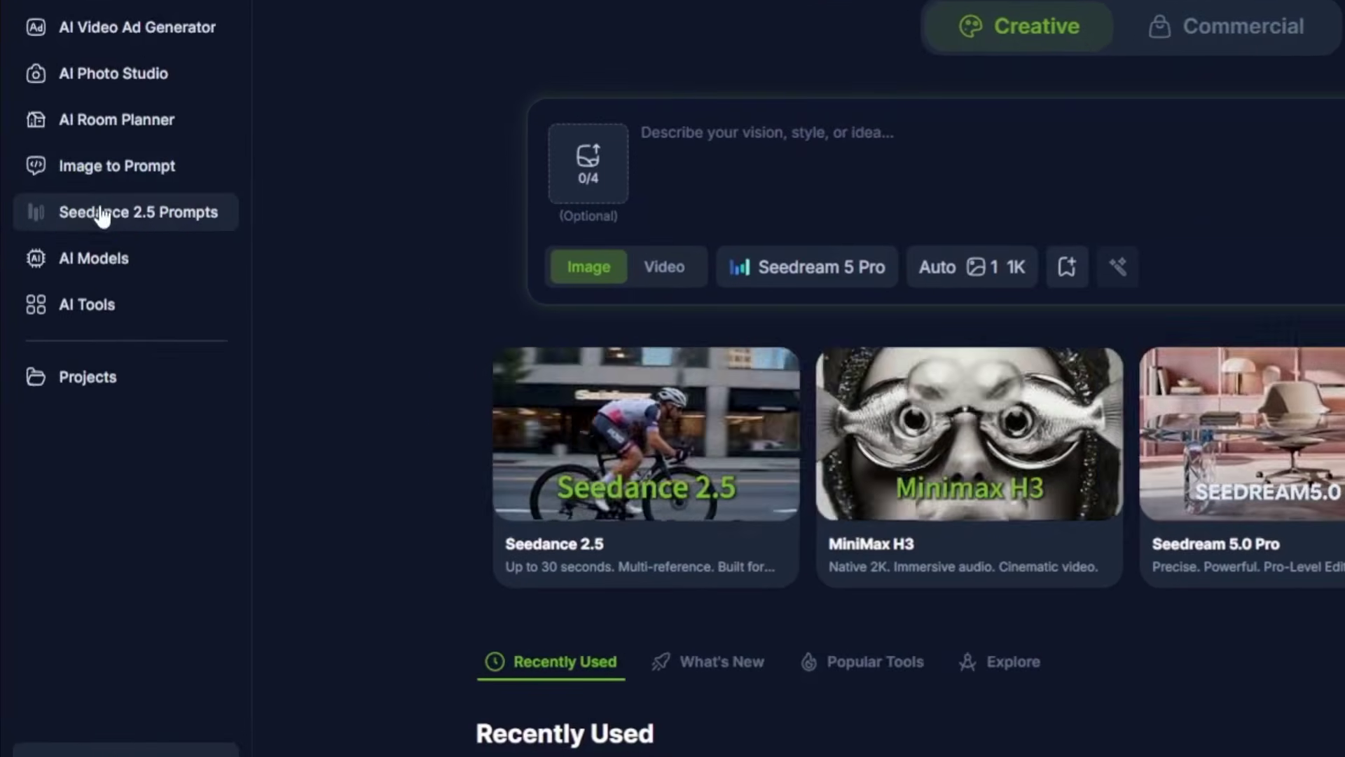
{"action": "left_click", "coordinate": [85, 243]}
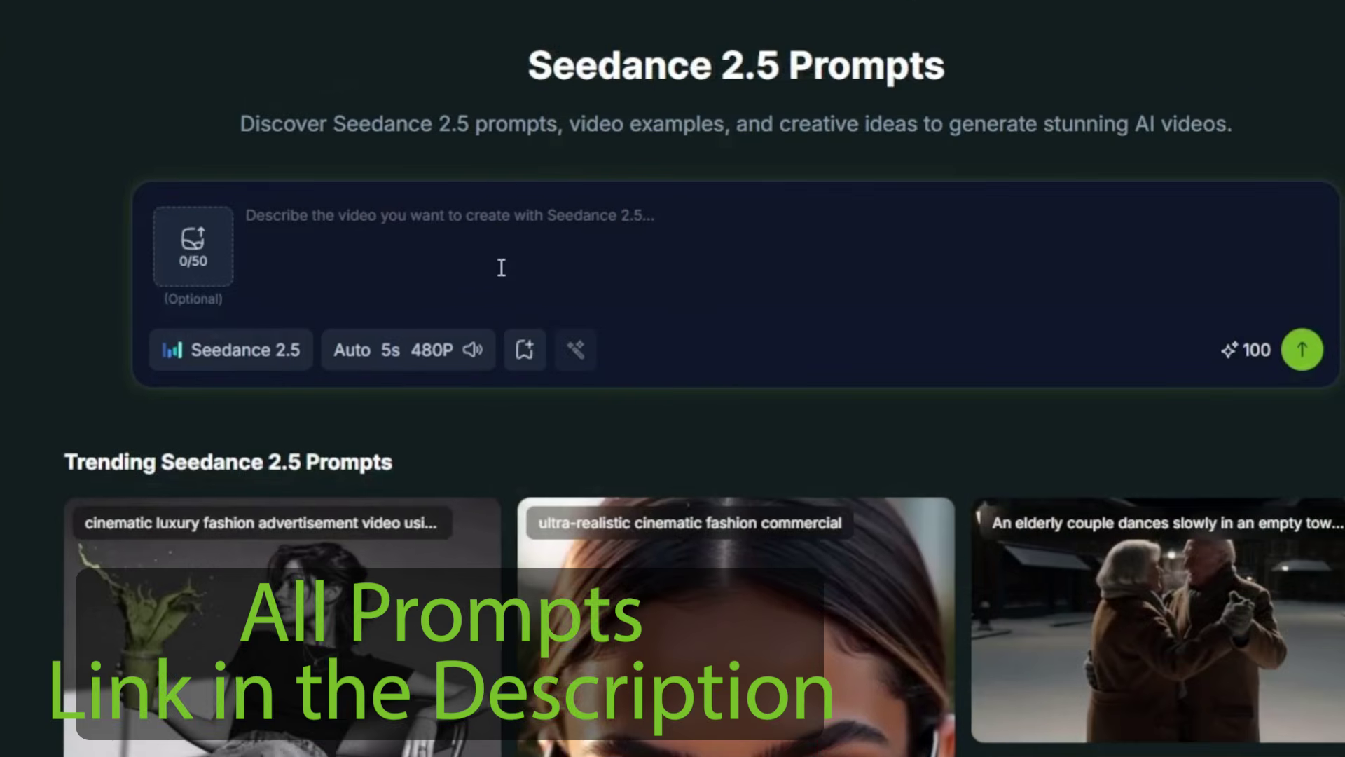
- Paste the prompt for a 15-second ultra-realistic fight scene between the reference character and the Joker, and review it to the end
{"action": "left_click", "coordinate": [301, 214]}
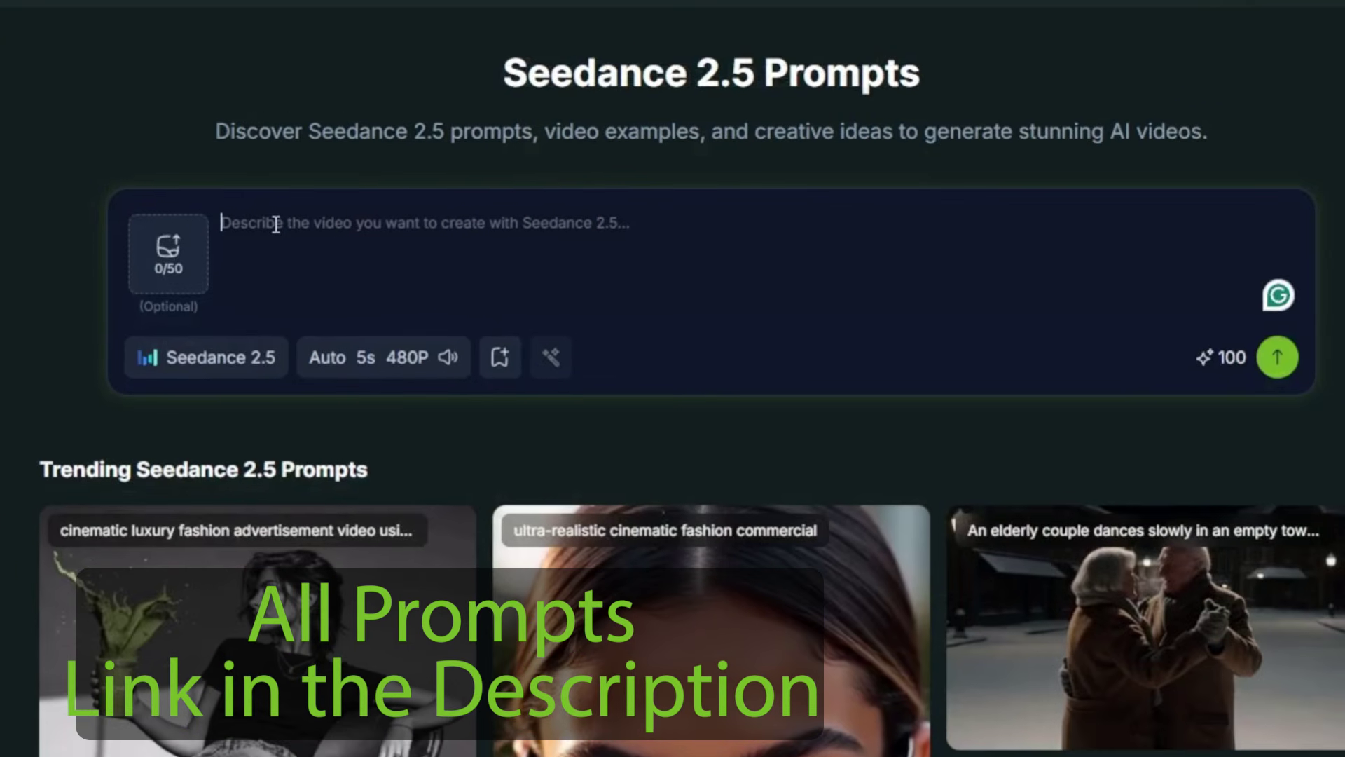
{"action": "key", "text": "ctrl+v"}
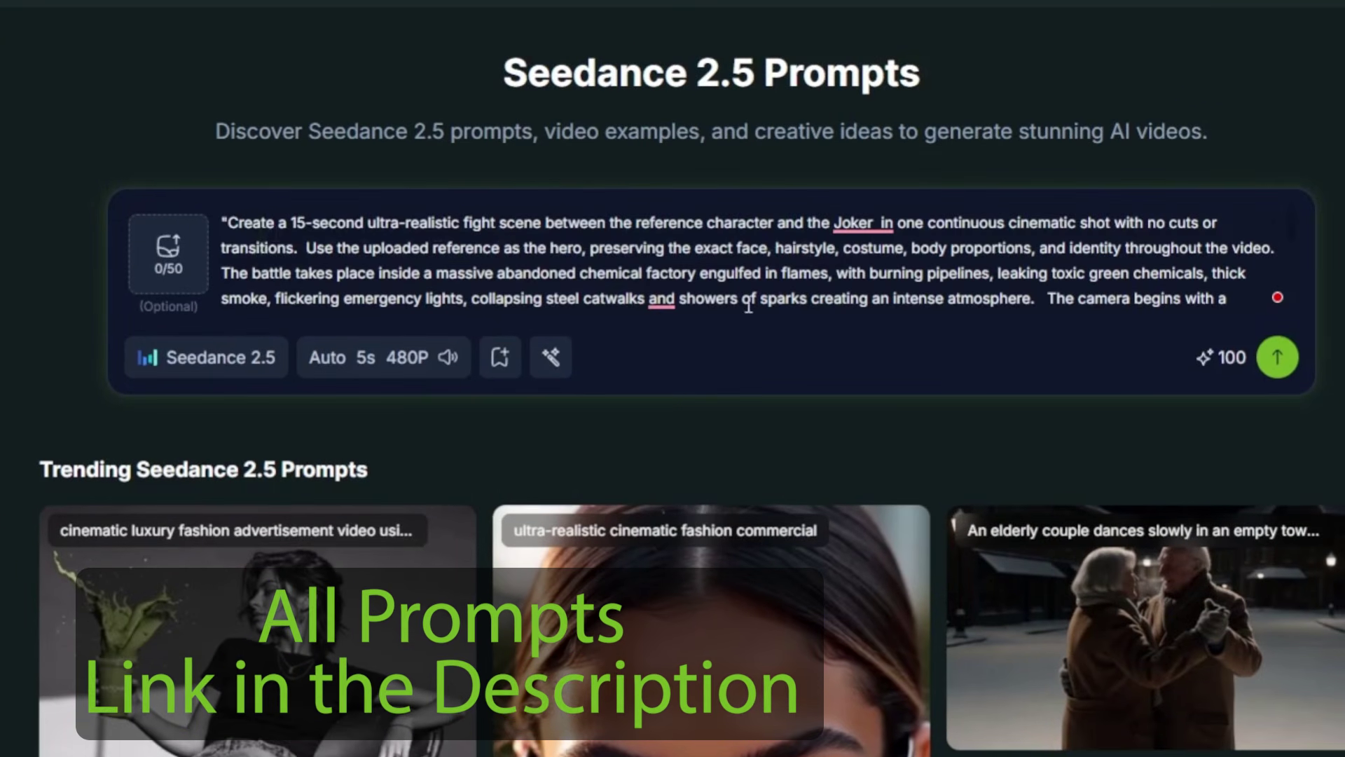
{"action": "scroll", "coordinate": [673, 308], "scroll_direction": "down", "scroll_amount": 1}
{"action": "scroll", "coordinate": [673, 309], "scroll_direction": "down", "scroll_amount": 5}
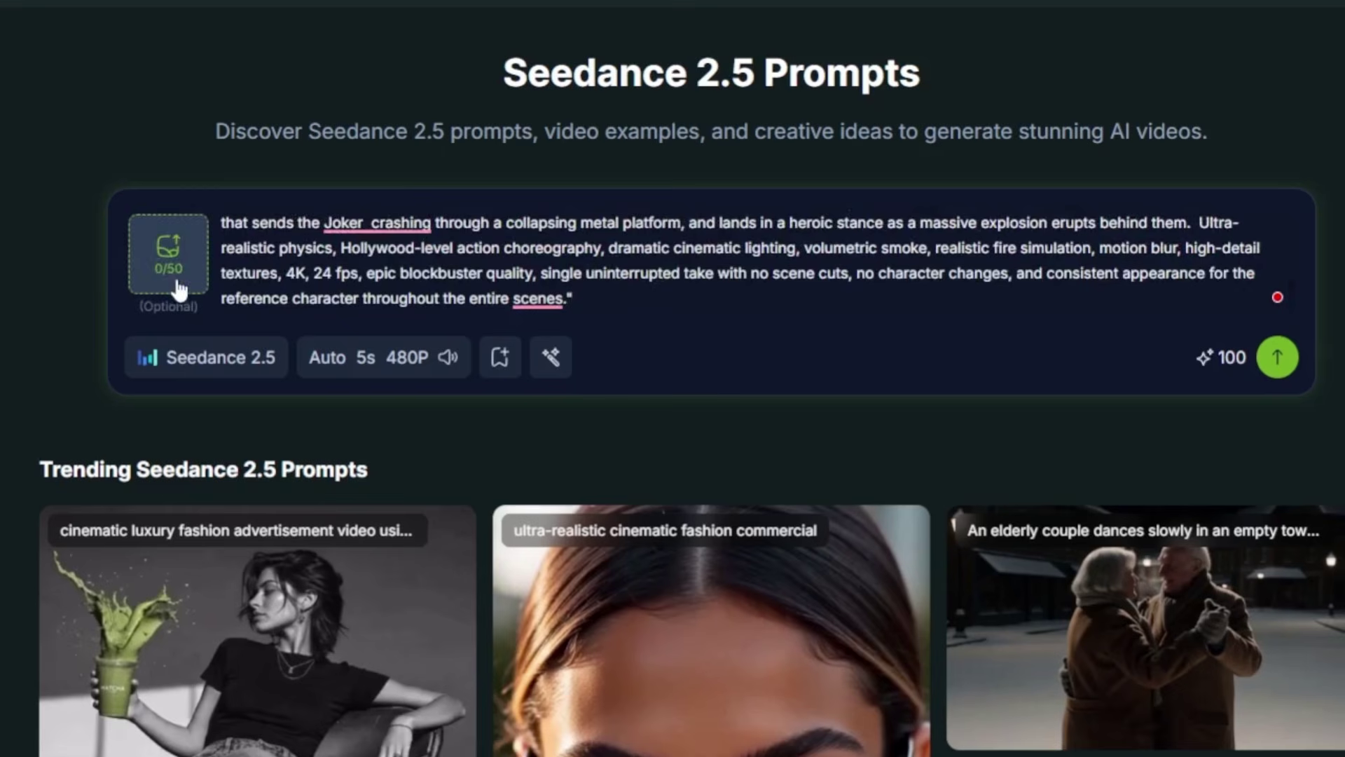
- Choose the Seedance 2.5 model and set the video to 16:9 with a duration of 15 seconds
{"action": "left_click", "coordinate": [233, 377]}
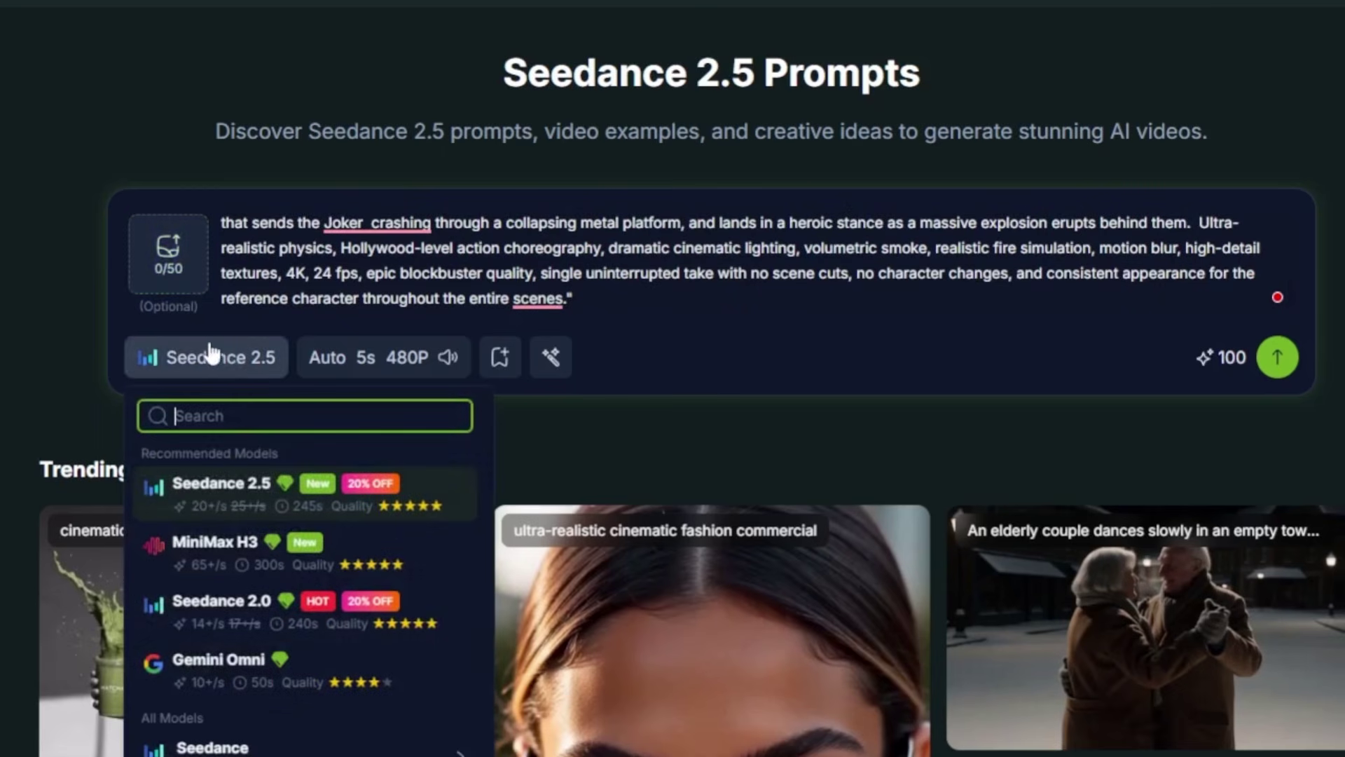
{"action": "left_click", "coordinate": [247, 496]}
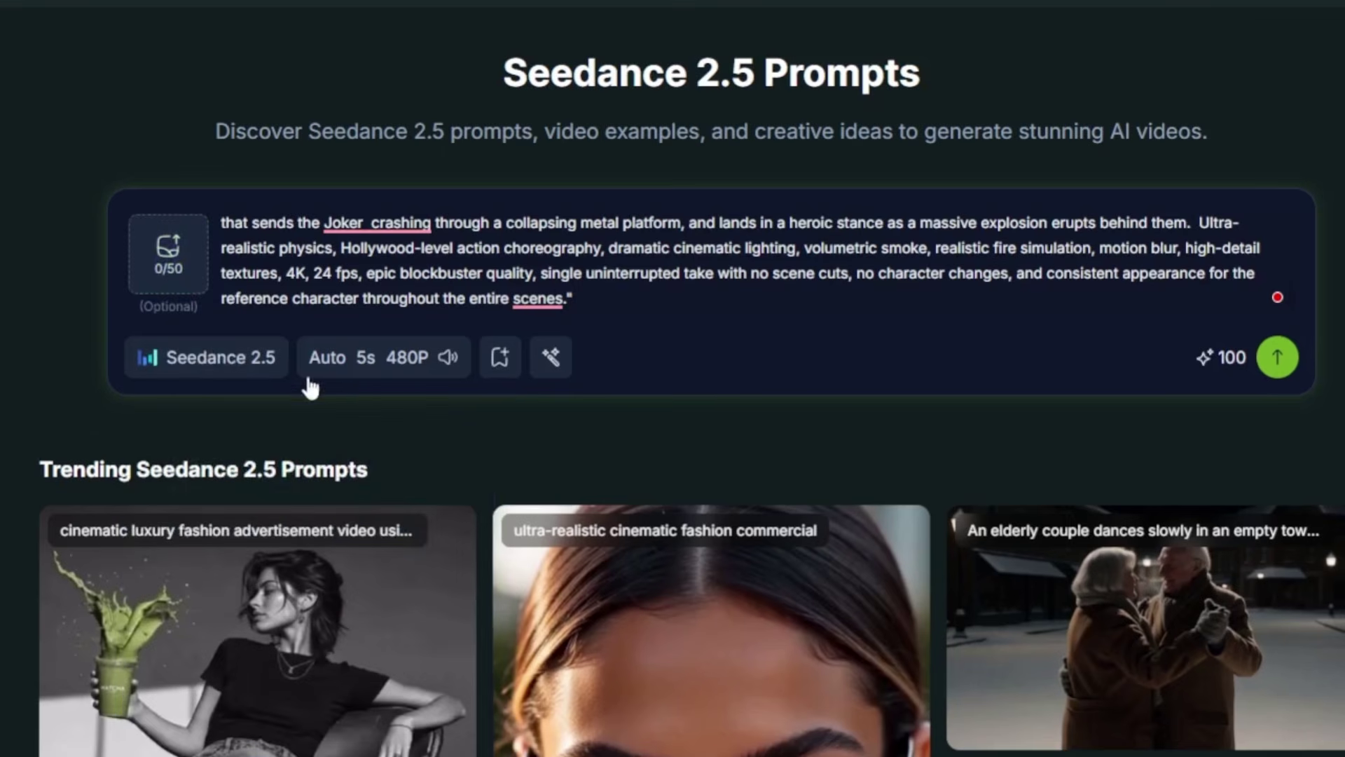
{"action": "left_click", "coordinate": [364, 361]}
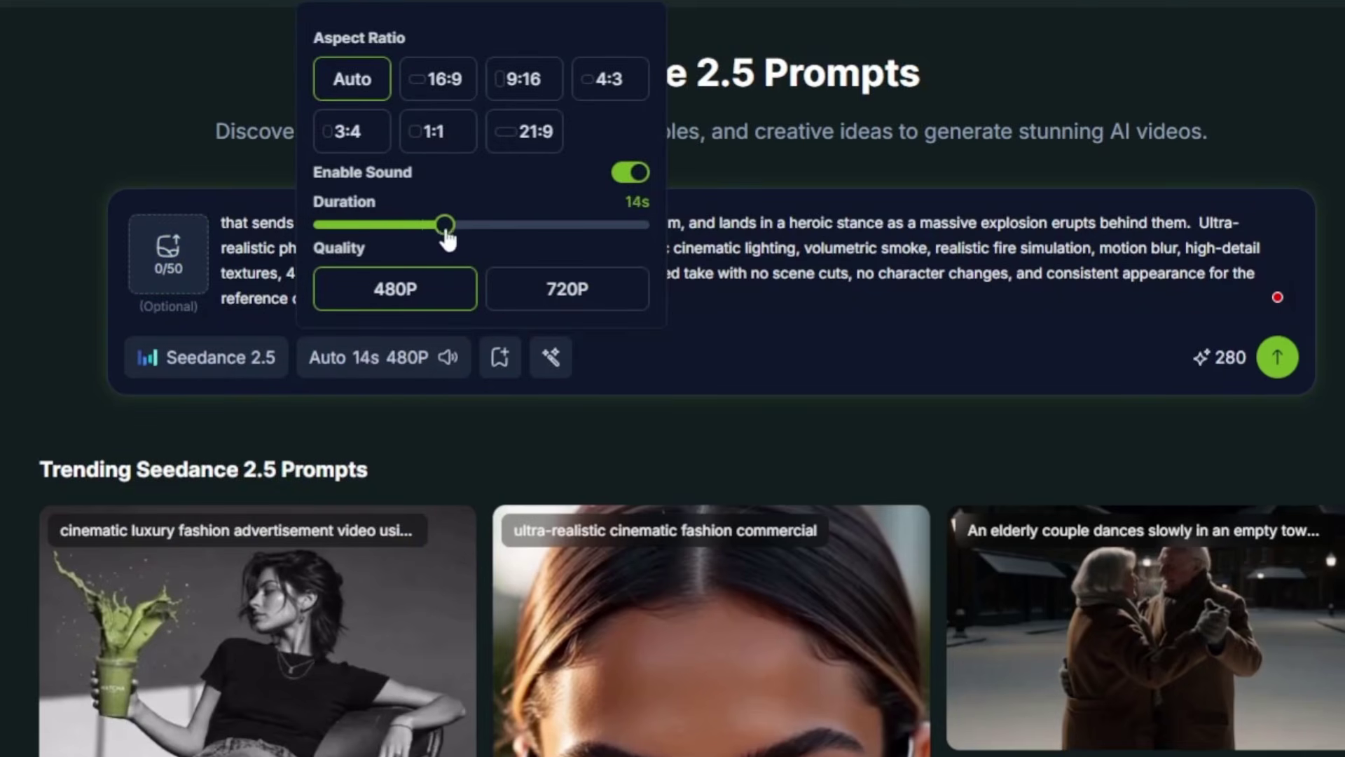
{"action": "left_click_drag", "start_coordinate": [457, 224], "coordinate": [334, 224]}
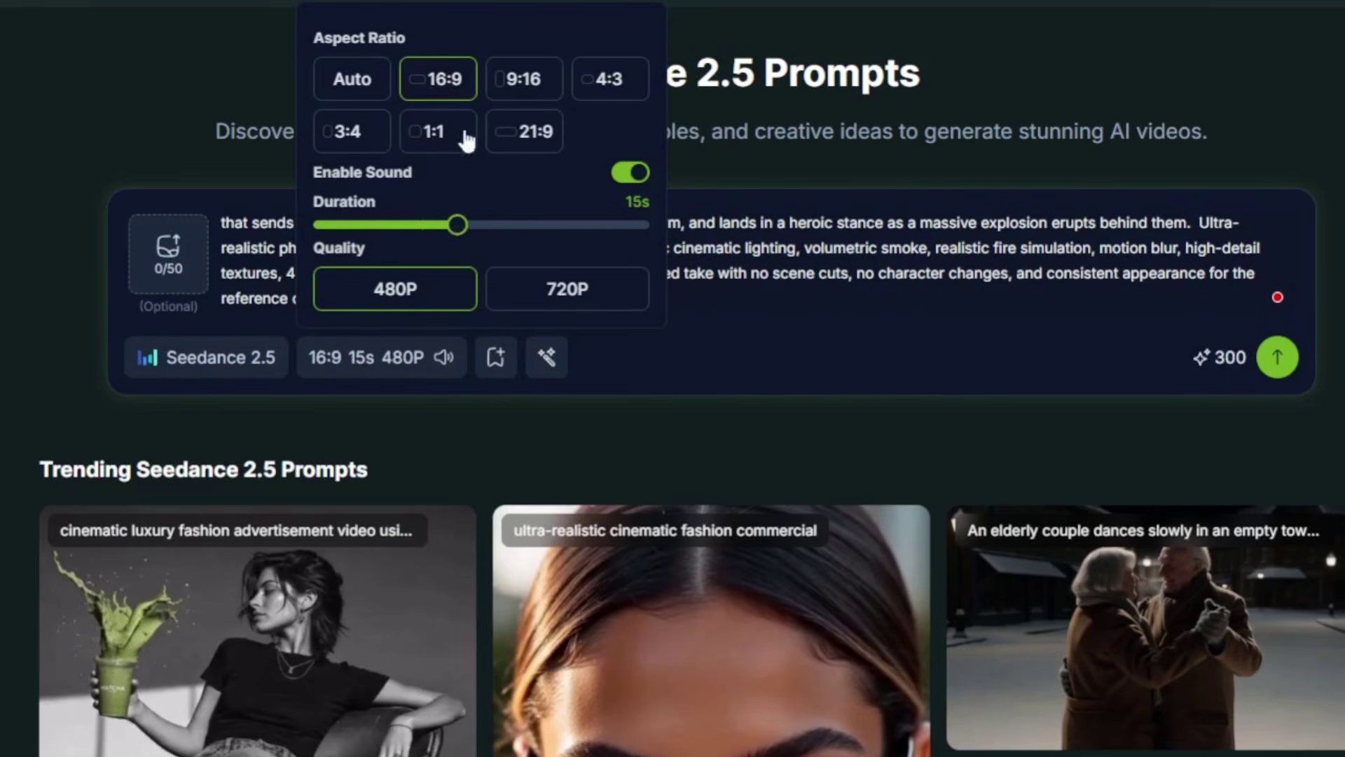
{"action": "left_click", "coordinate": [661, 368]}
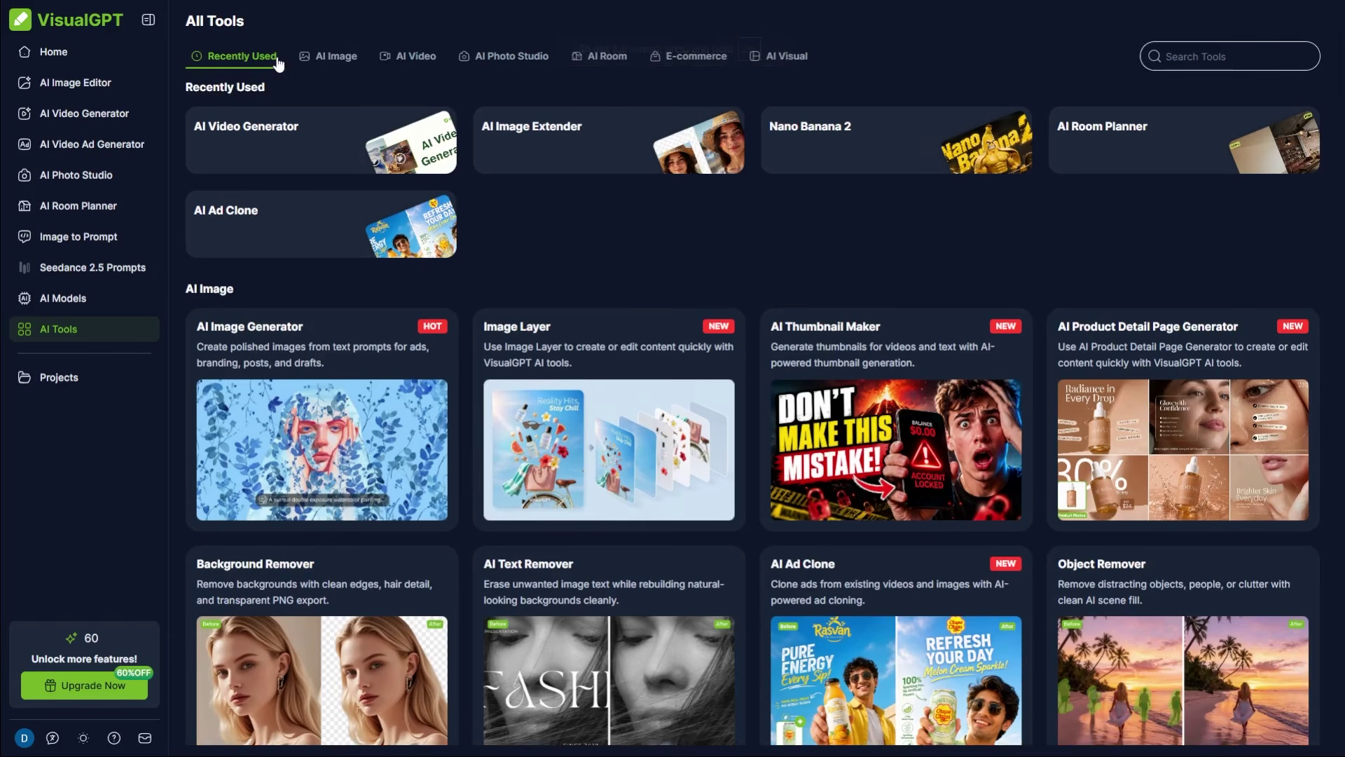
- Browse the AI Image, AI Video, AI Photo Studio and AI Room tool categories, and the product list on the home page
{"action": "left_click", "coordinate": [338, 60]}
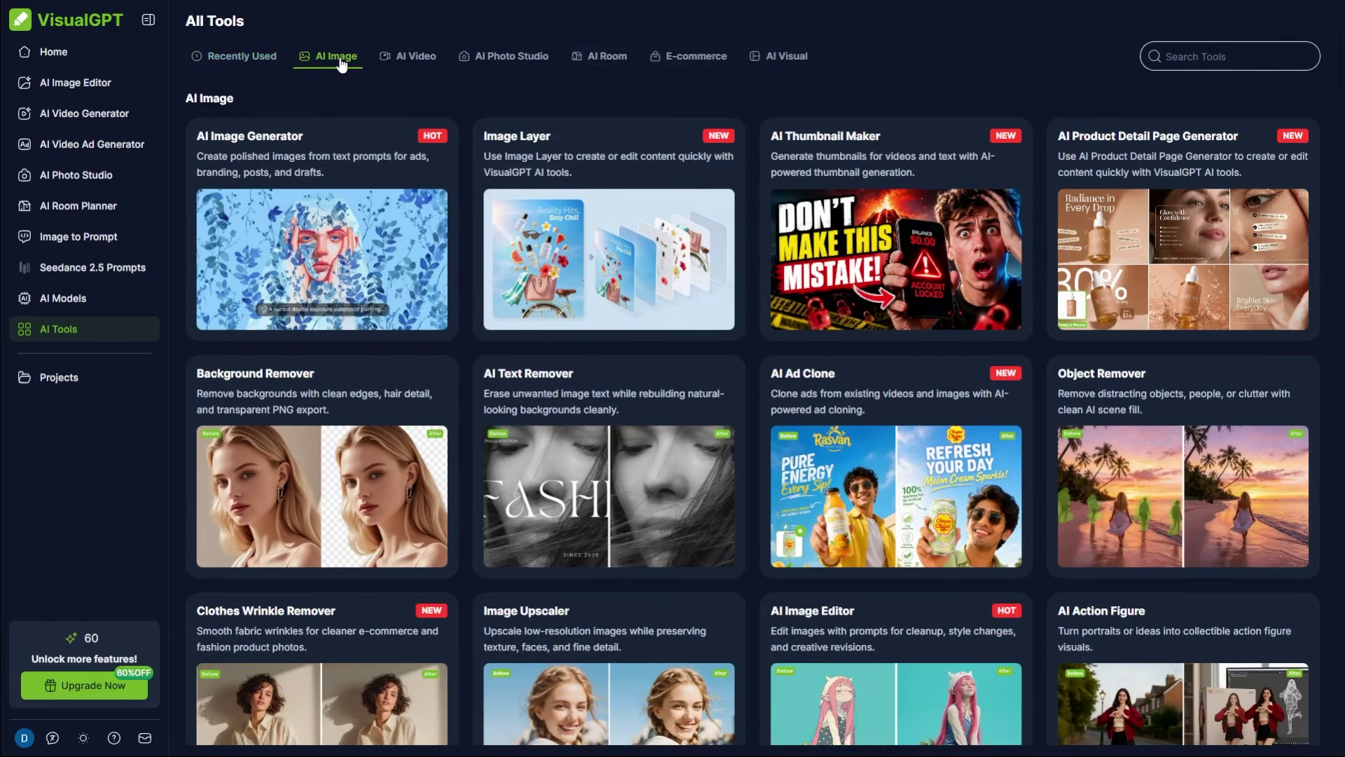
{"action": "left_click", "coordinate": [406, 59]}
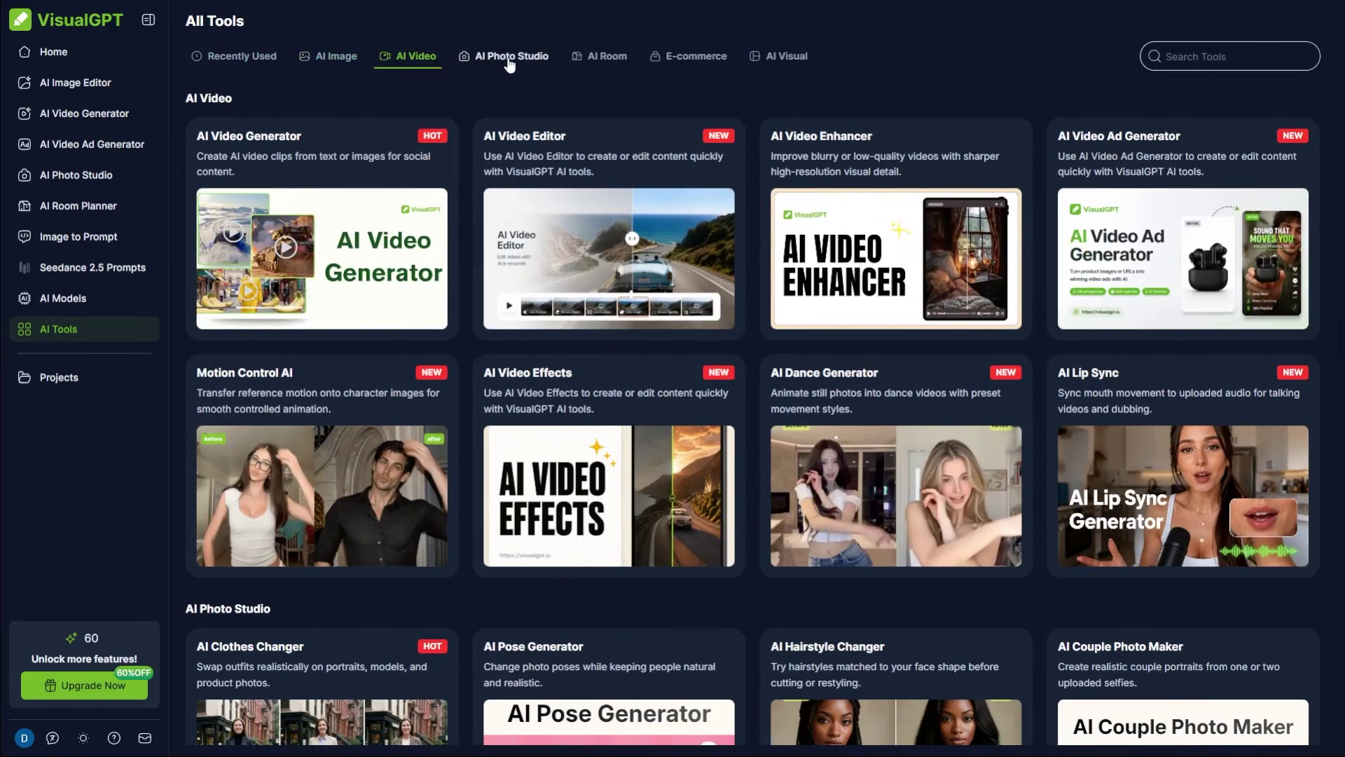
{"action": "left_click", "coordinate": [515, 61]}
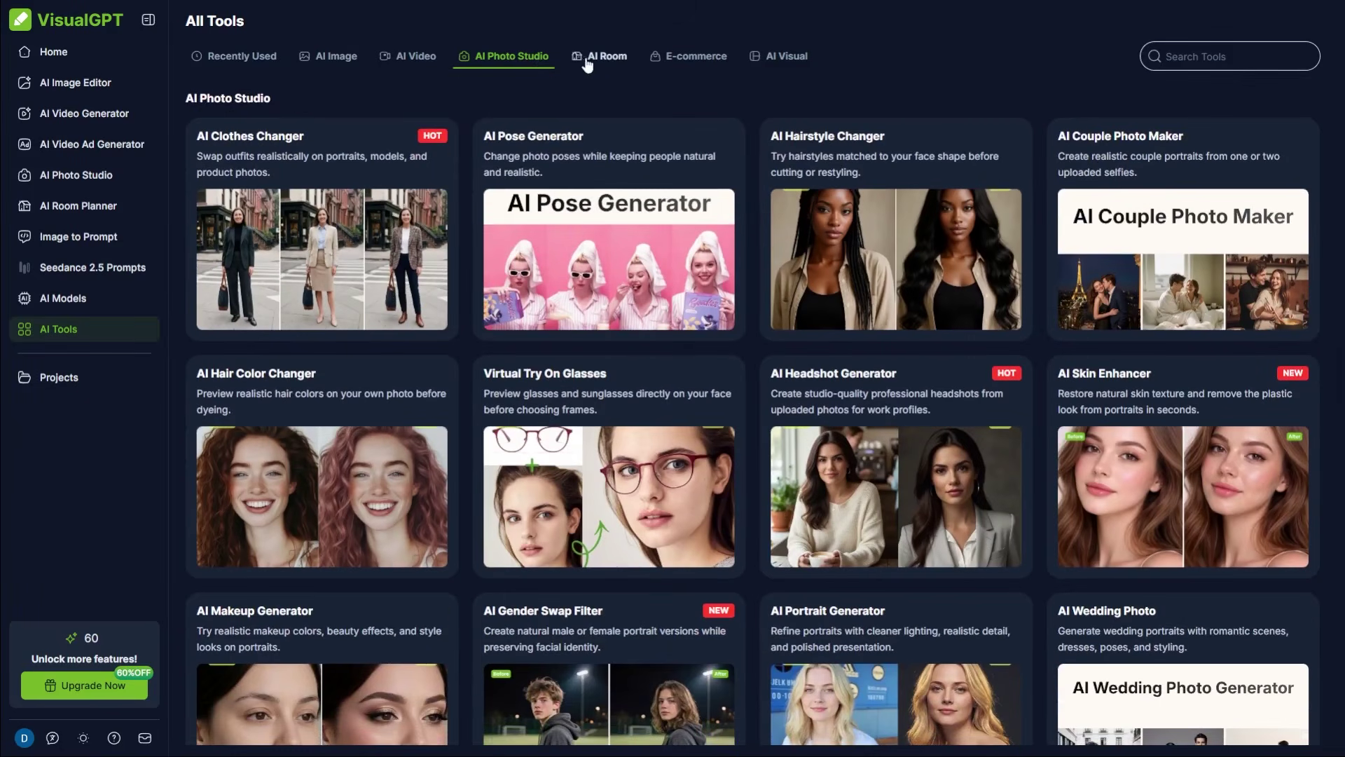
{"action": "left_click", "coordinate": [616, 63]}
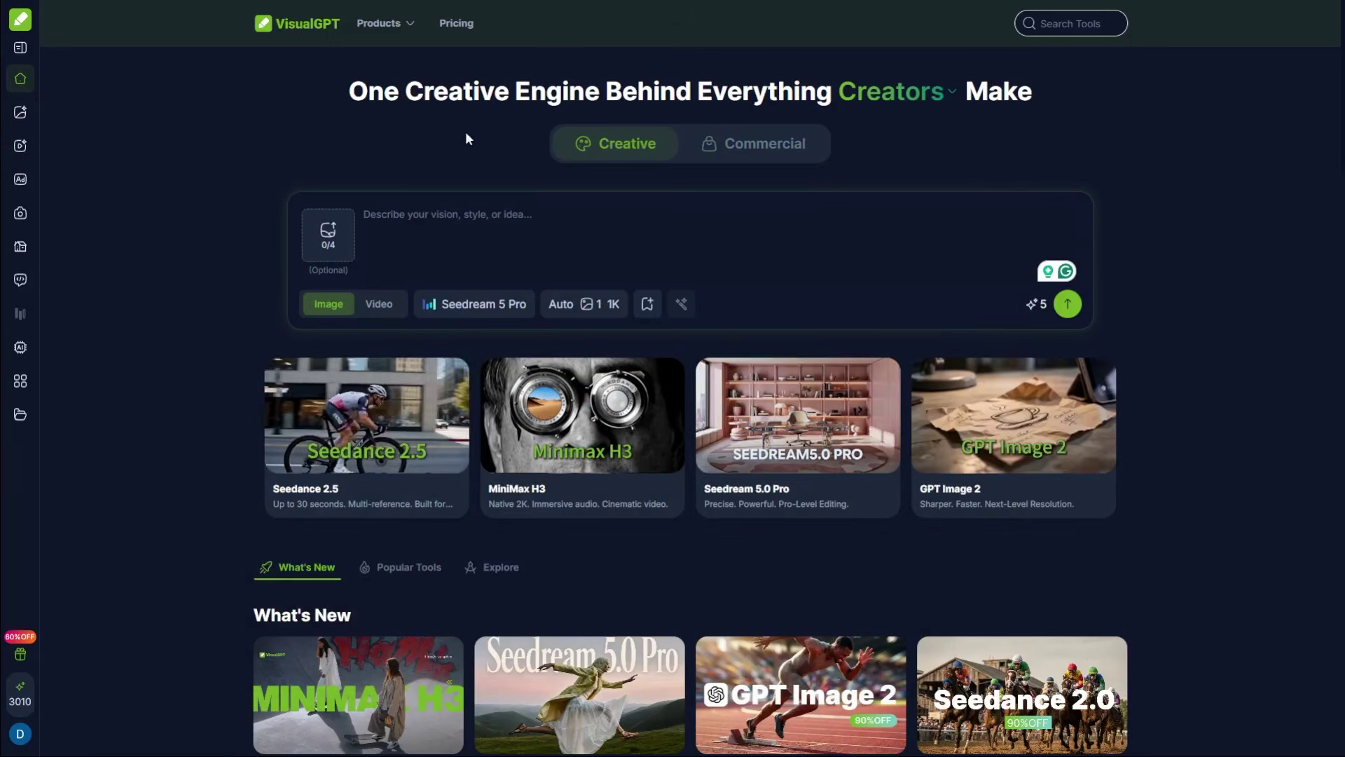
{"action": "mouse_move", "coordinate": [413, 28]}
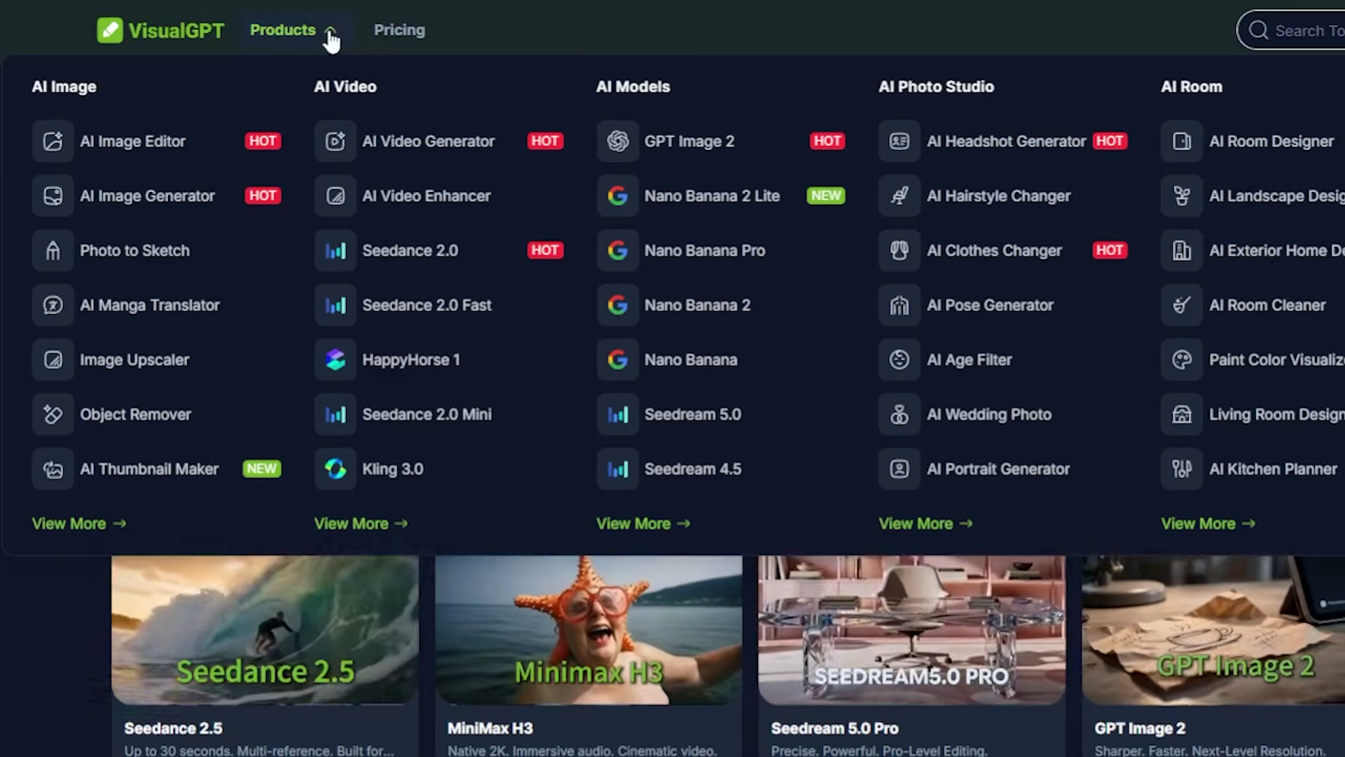
{"action": "left_click", "coordinate": [331, 41]}
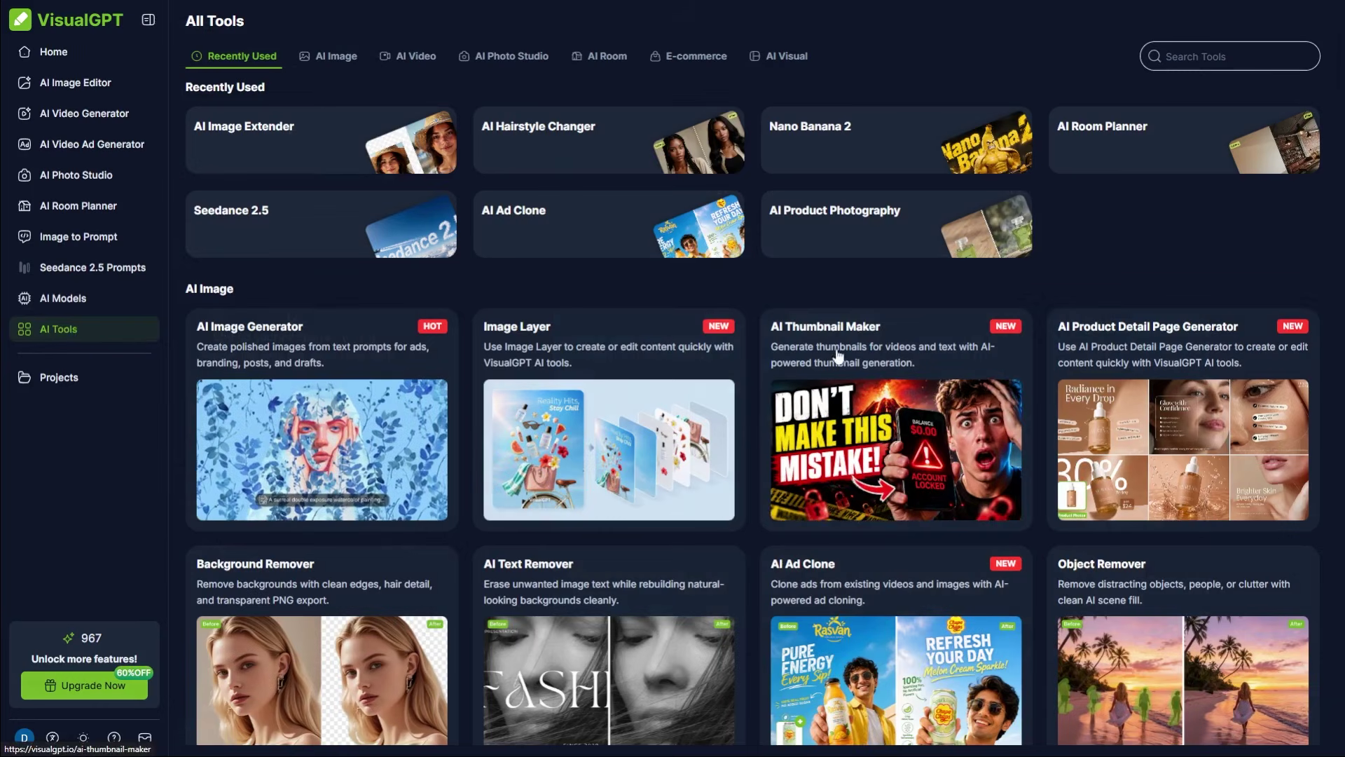
- Open AI Ad Clone for video ads and add the juice bottle product image and a reference ad video
{"action": "scroll", "coordinate": [701, 420], "scroll_direction": "down", "scroll_amount": 5}
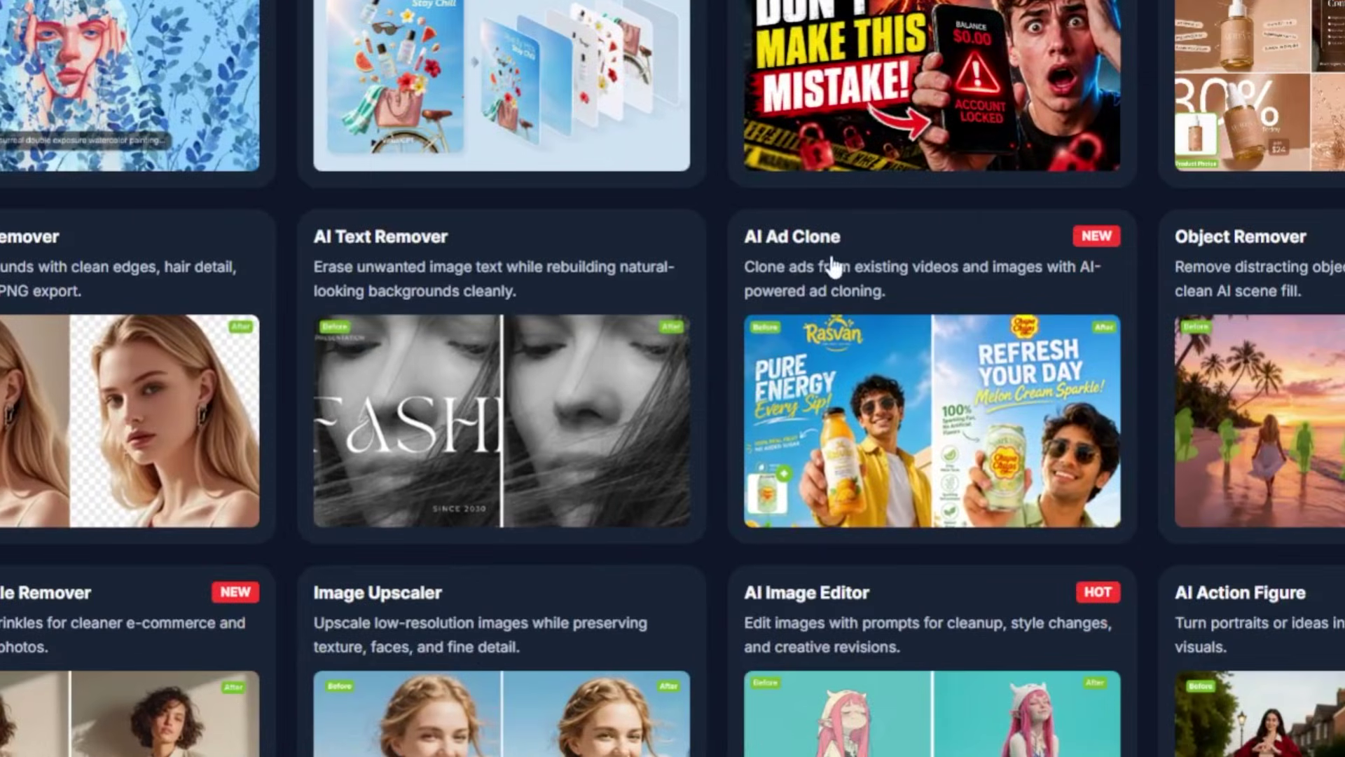
{"action": "left_click", "coordinate": [844, 247]}
{"action": "left_click", "coordinate": [348, 56]}
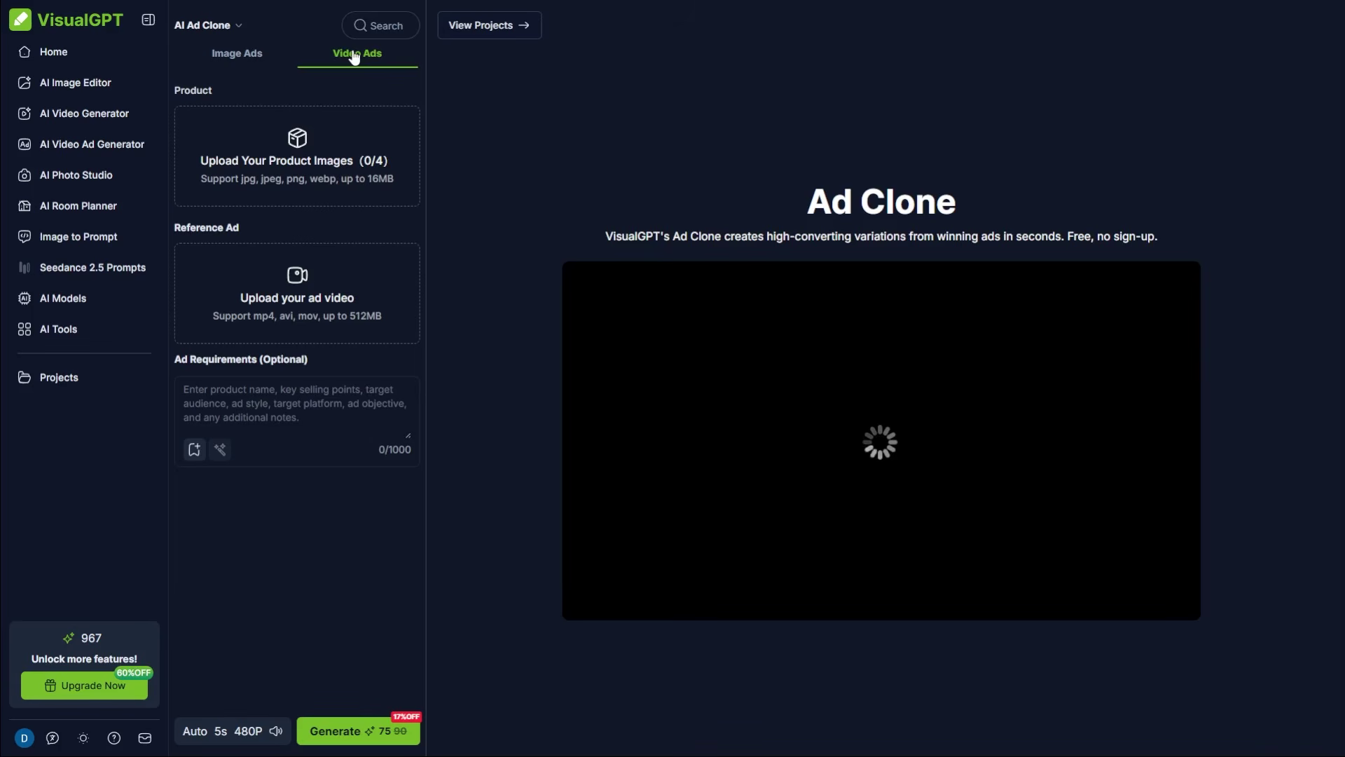
{"action": "left_click", "coordinate": [261, 171]}
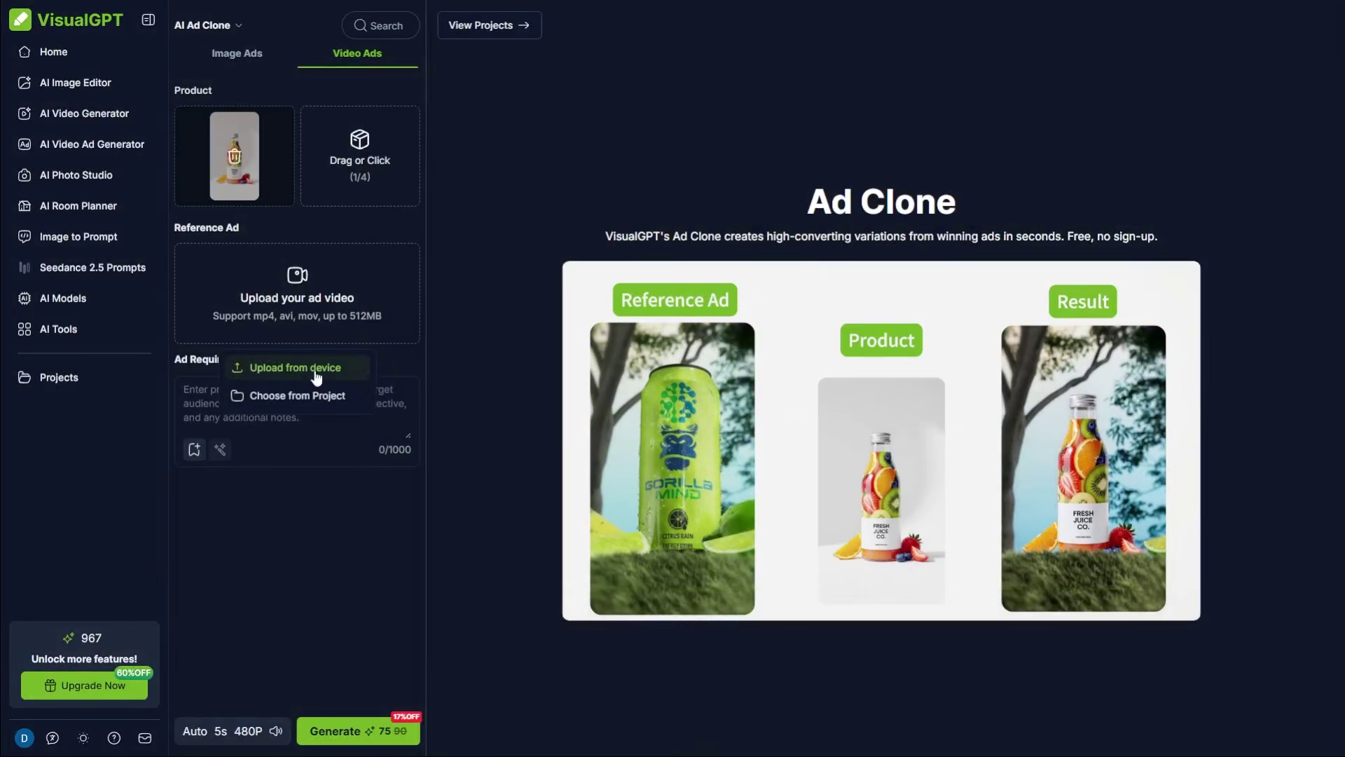
{"action": "left_click", "coordinate": [297, 396]}
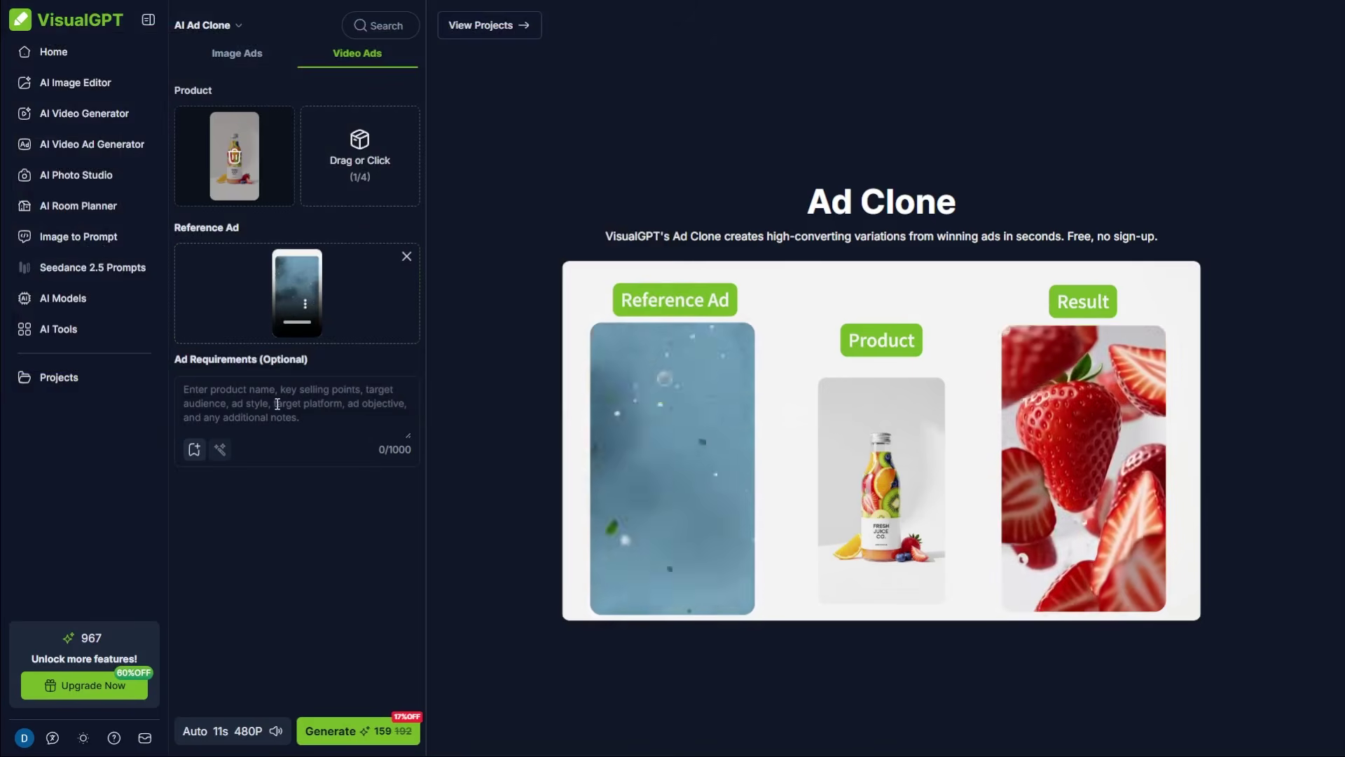
- Set the cloned ad's aspect ratio to 9:16 and its quality to 1080P, trying 720P and 4K as well
{"action": "left_click", "coordinate": [254, 730]}
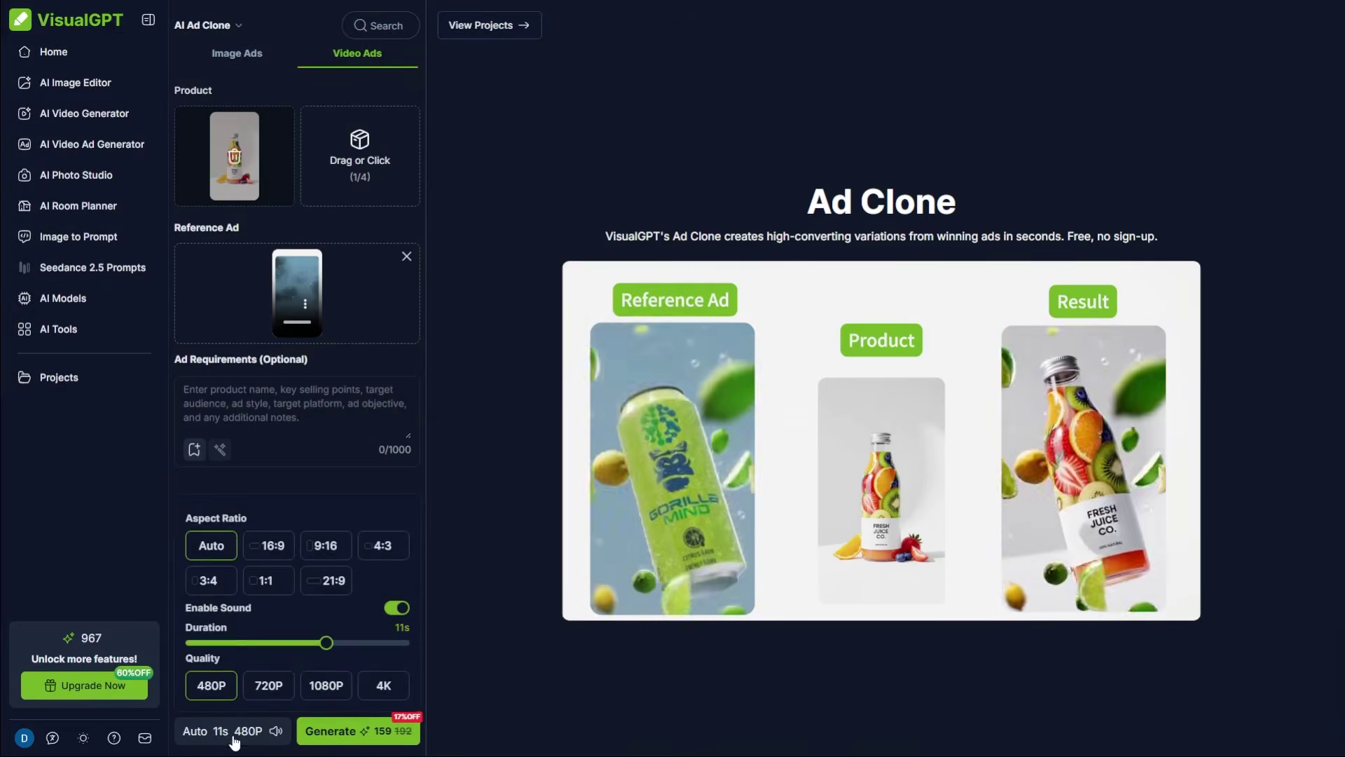
{"action": "left_click", "coordinate": [328, 546]}
{"action": "left_click", "coordinate": [288, 693]}
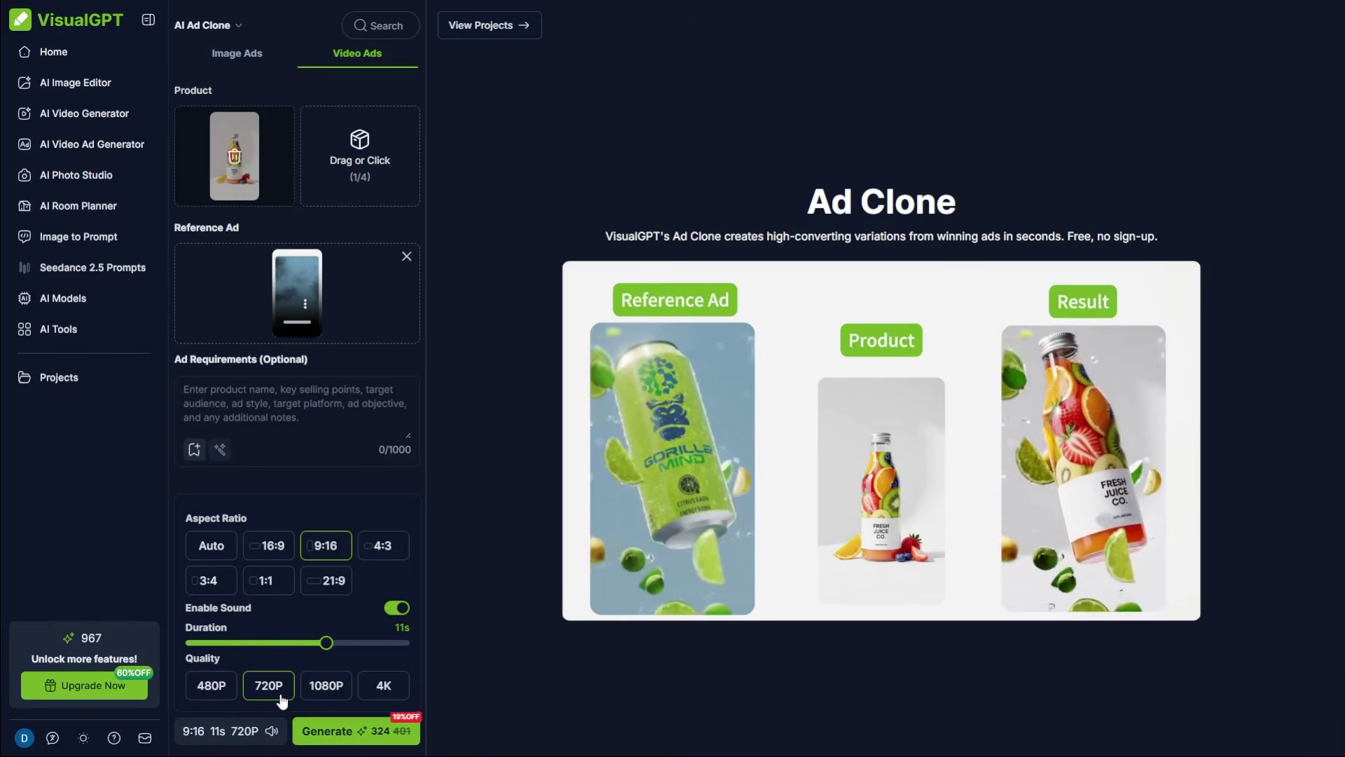
{"action": "left_click", "coordinate": [325, 690]}
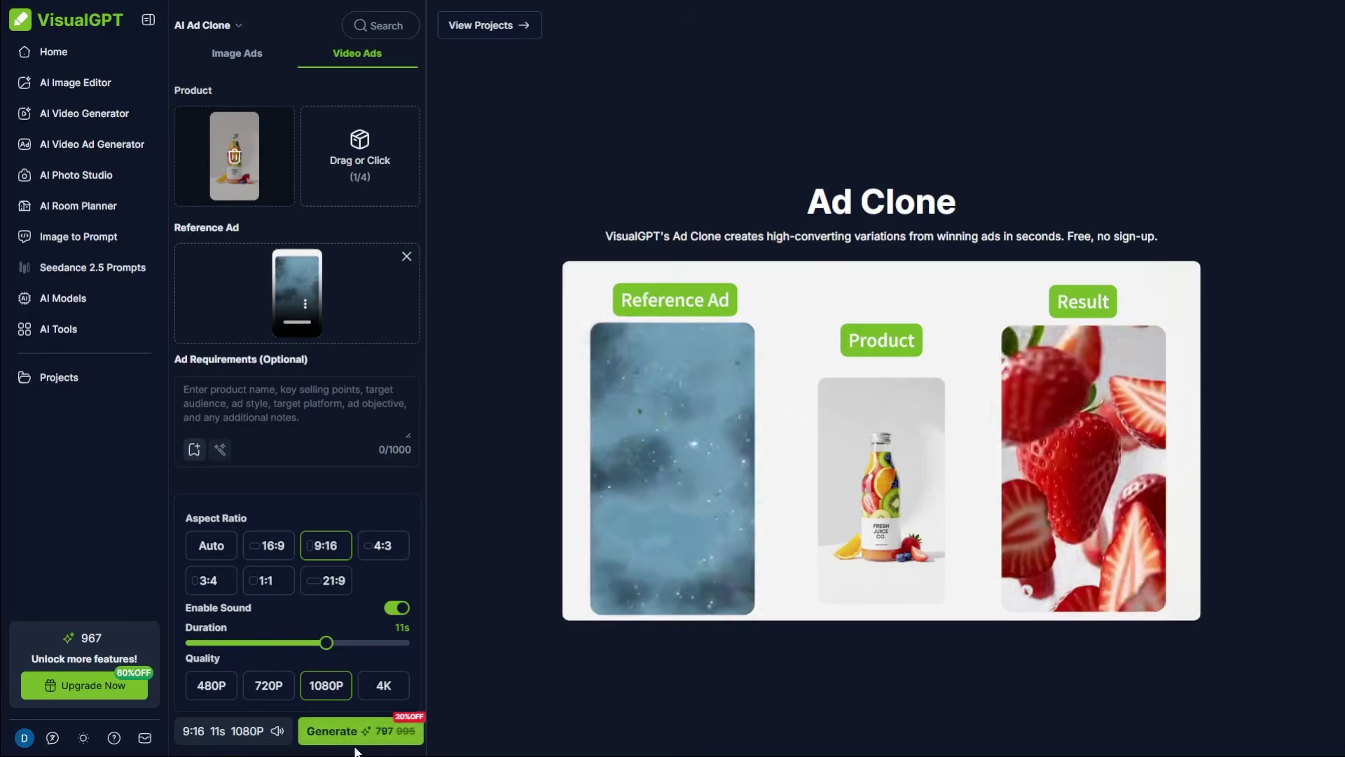
{"action": "left_click", "coordinate": [379, 692]}
{"action": "left_click", "coordinate": [326, 686]}
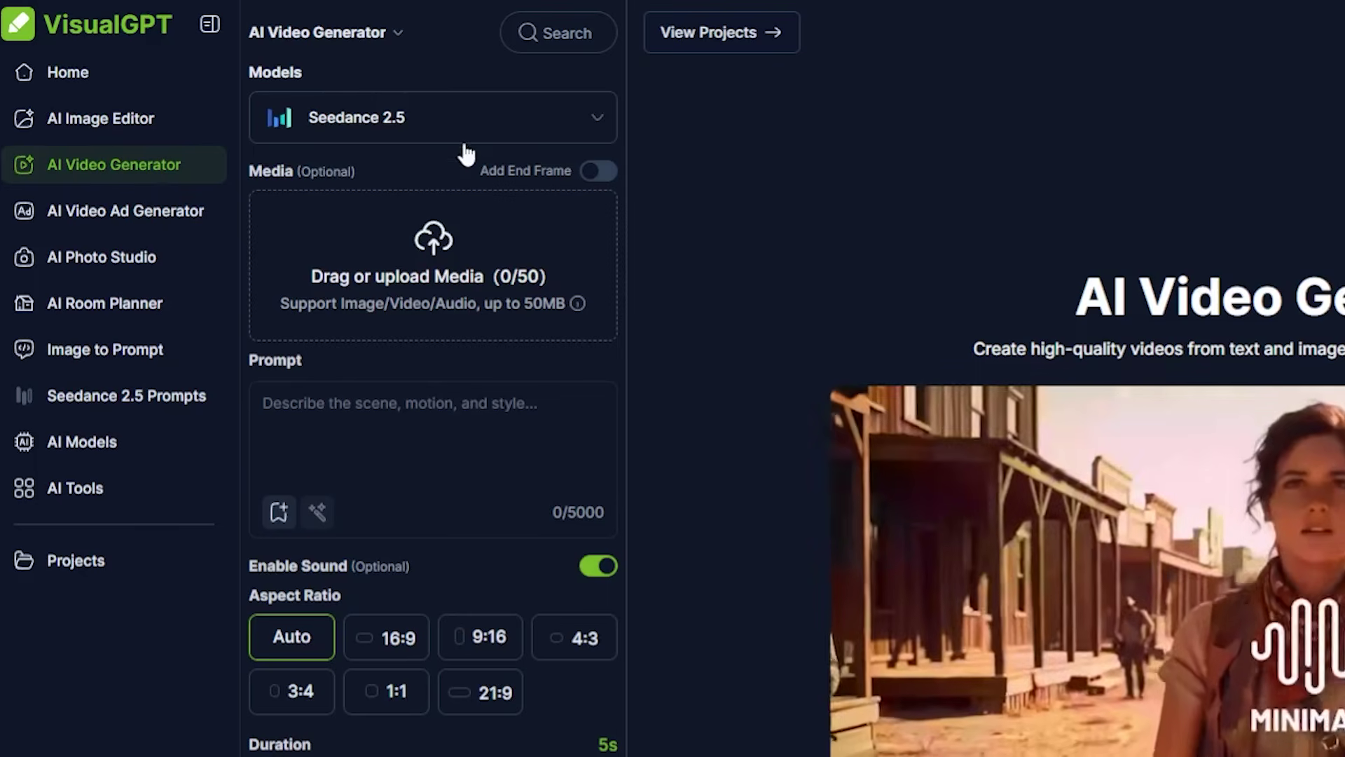
- Choose the Seedance 2.5 model in AI Video Generator and add the close-up project image of the mandarin drink can on the lakeside rock
{"action": "left_click", "coordinate": [478, 137]}
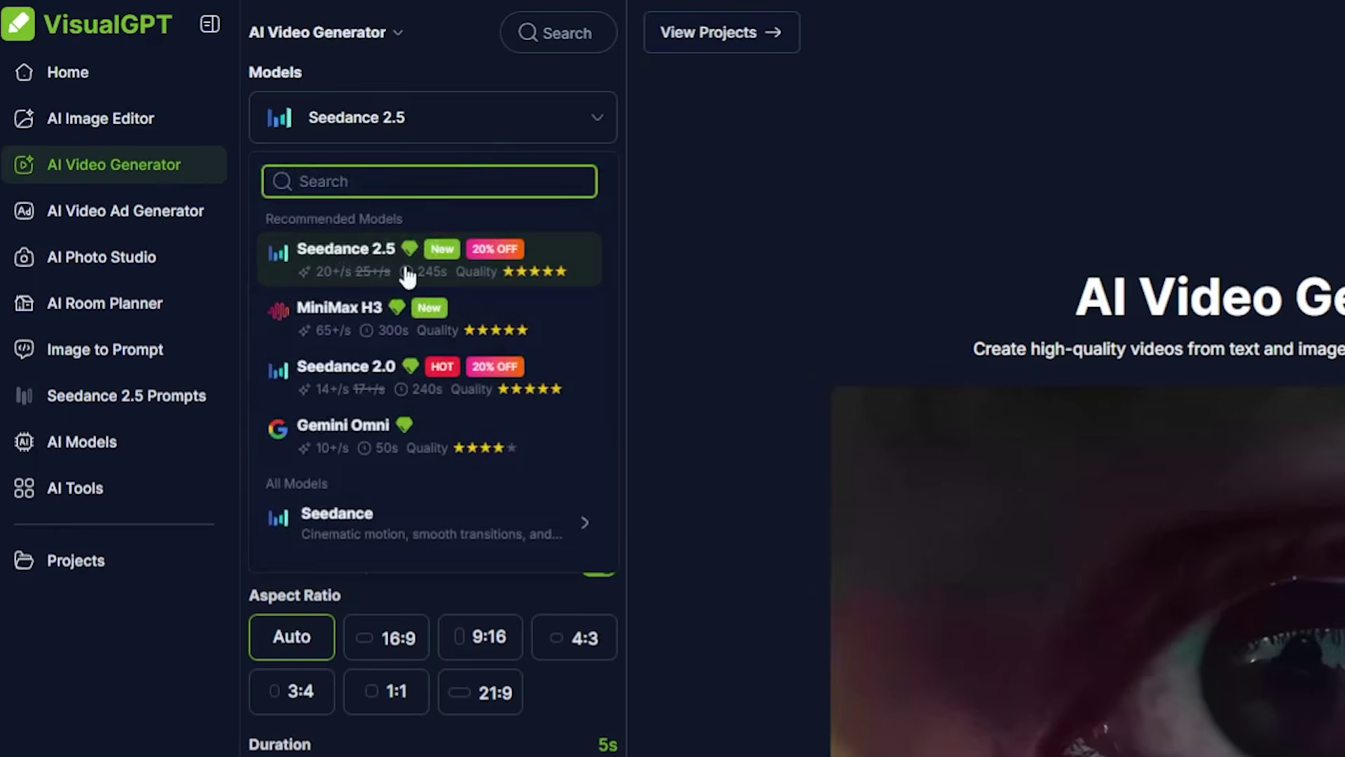
{"action": "left_click", "coordinate": [406, 275]}
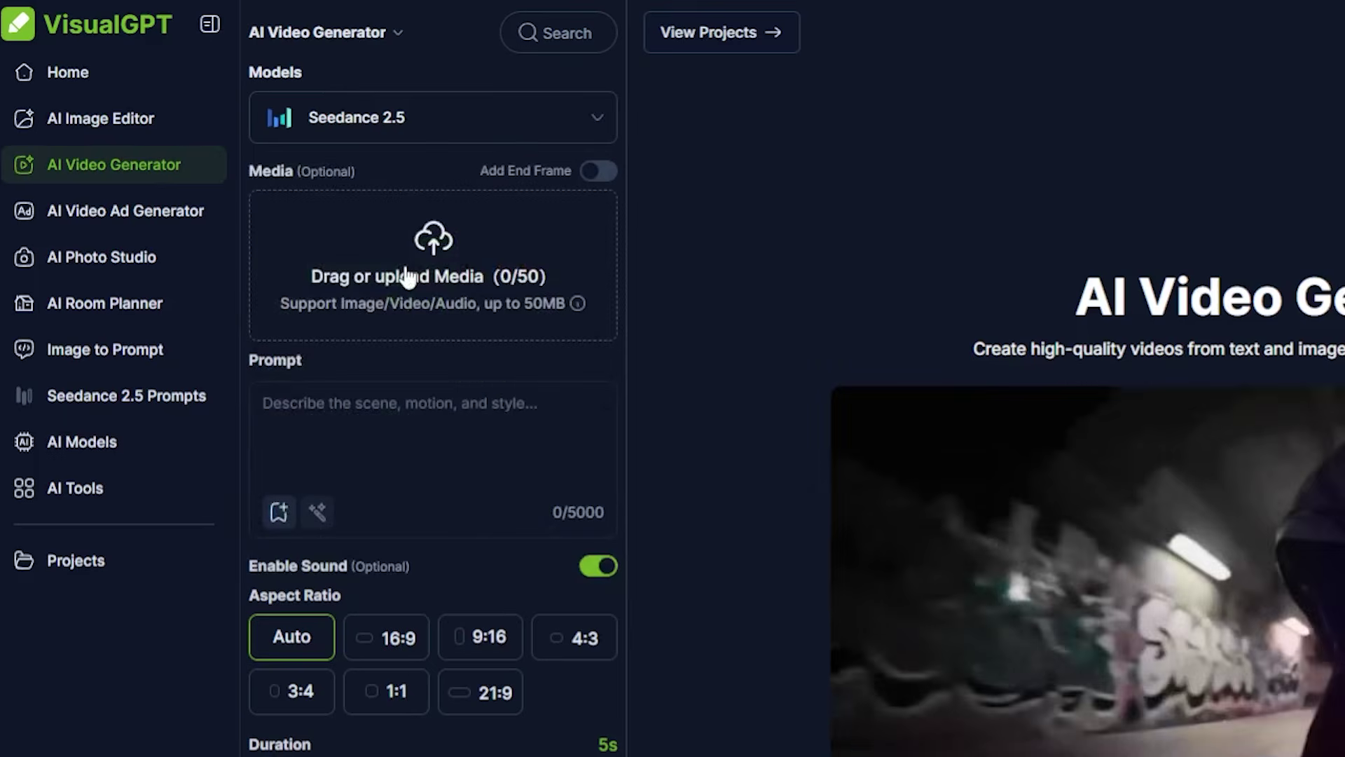
{"action": "left_click", "coordinate": [409, 277]}
{"action": "left_click", "coordinate": [438, 420]}
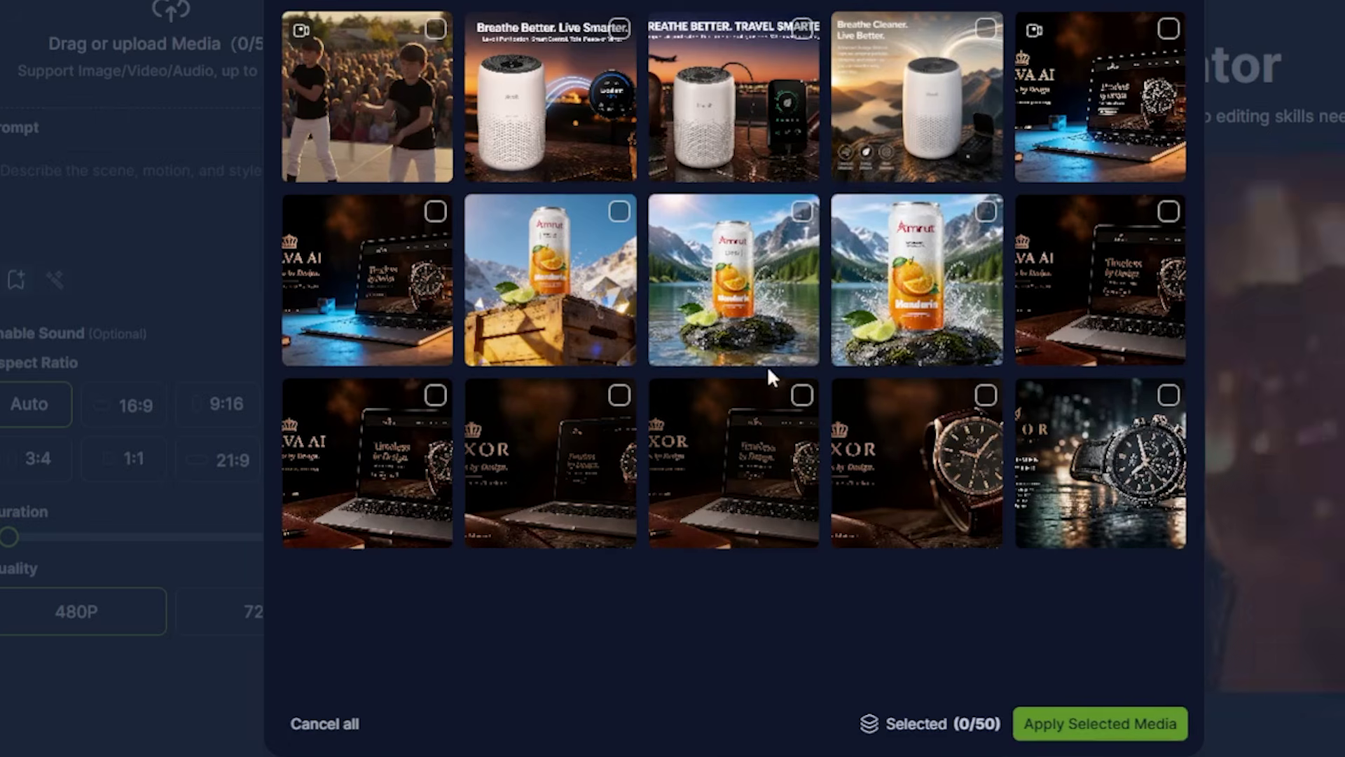
{"action": "left_click", "coordinate": [986, 219]}
{"action": "left_click", "coordinate": [1101, 723]}
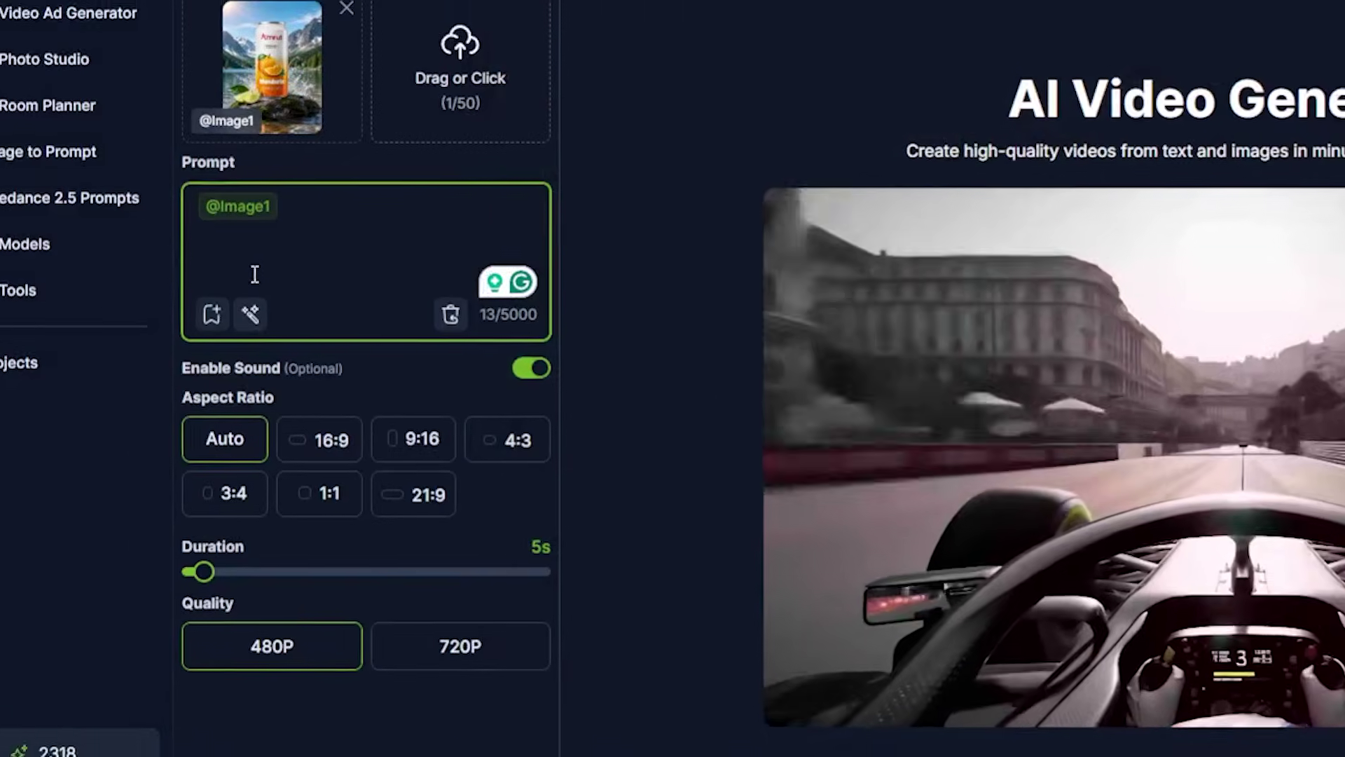
{"action": "key", "text": "ctrl+v"}
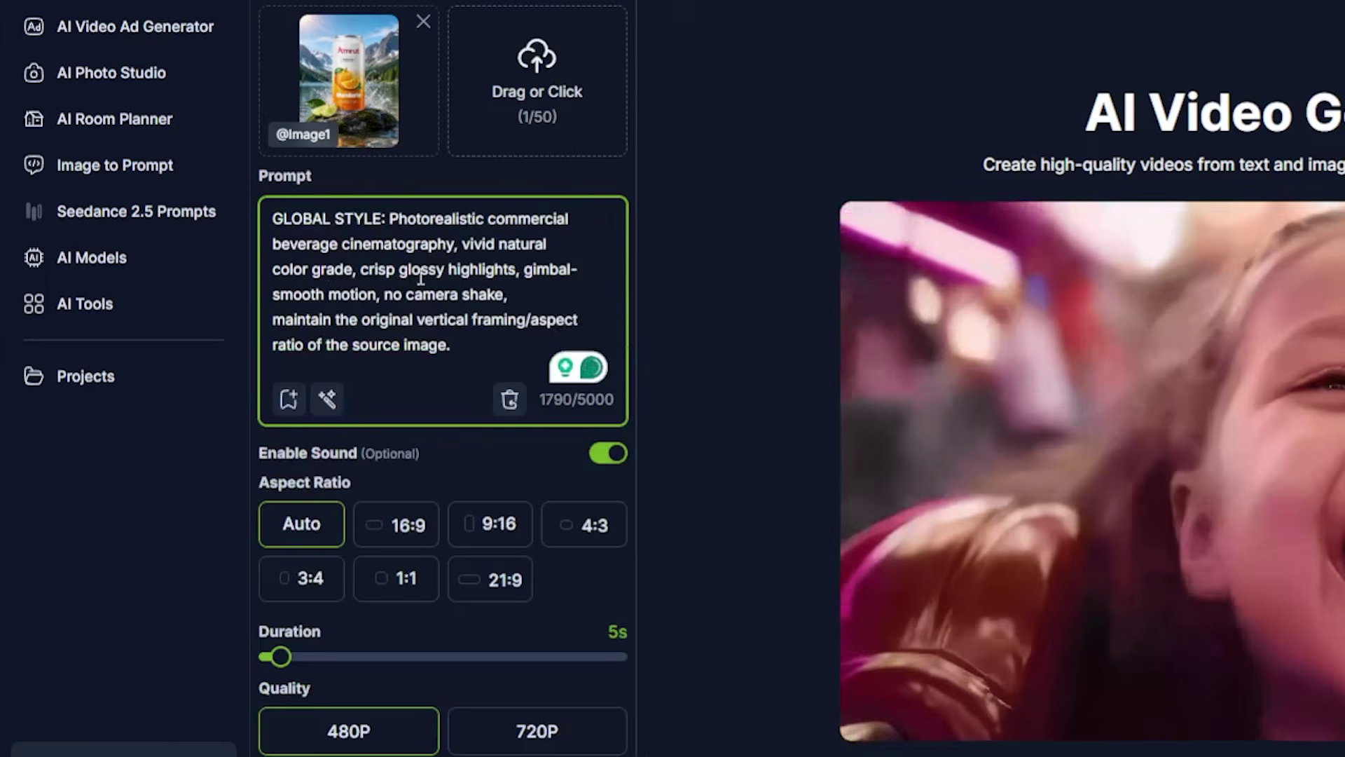
{"action": "scroll", "coordinate": [445, 280], "scroll_direction": "down", "scroll_amount": 10}
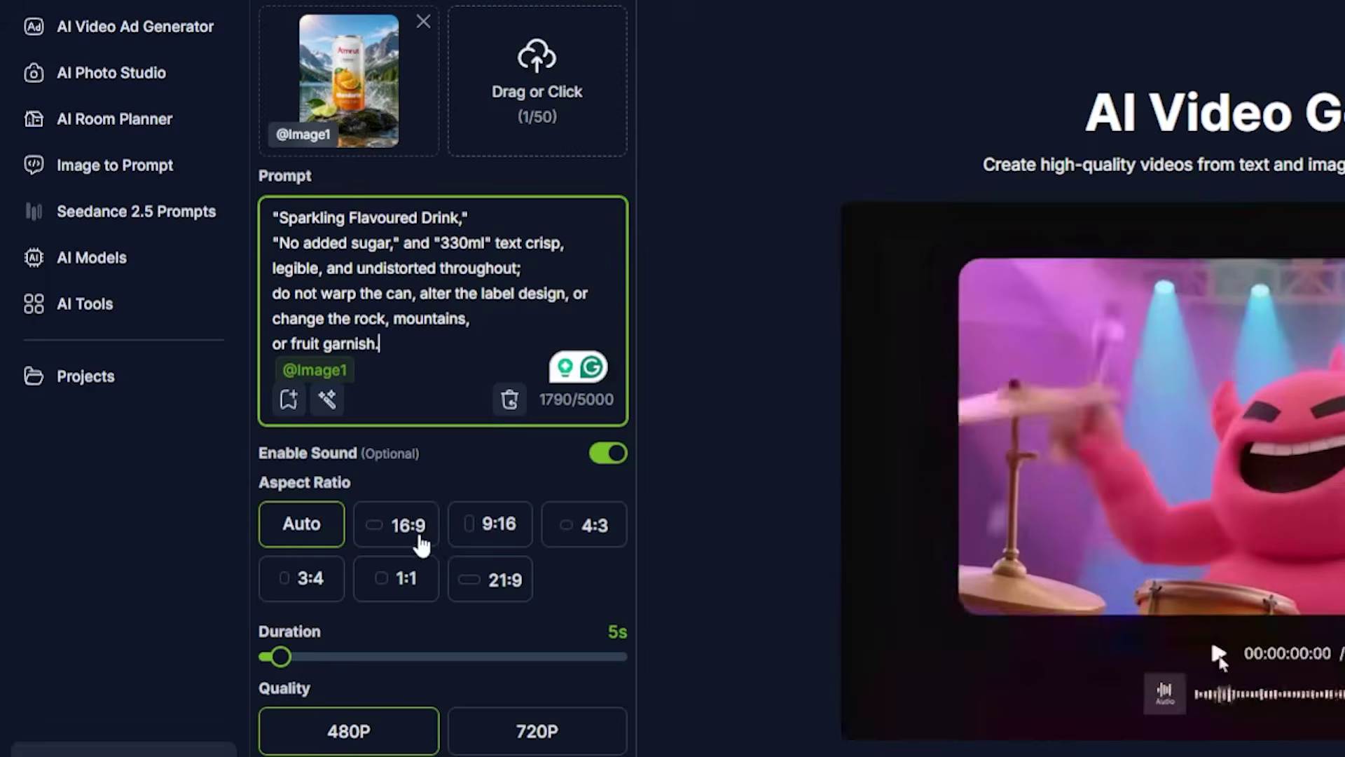
- Set the video to 9:16, 10 seconds and 720P quality, and generate it
{"action": "left_click", "coordinate": [484, 536]}
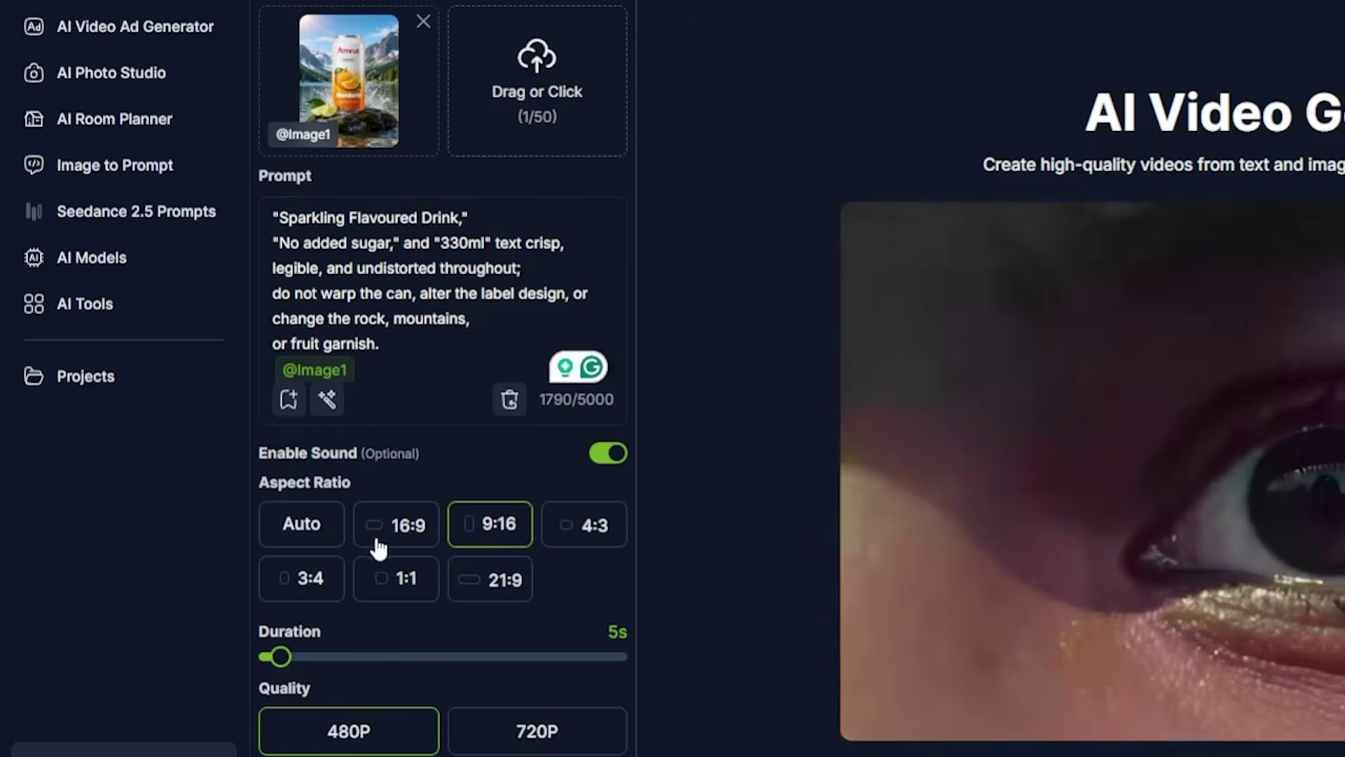
{"action": "left_click_drag", "start_coordinate": [280, 656], "coordinate": [346, 657]}
{"action": "scroll", "coordinate": [426, 587], "scroll_direction": "down", "scroll_amount": 3}
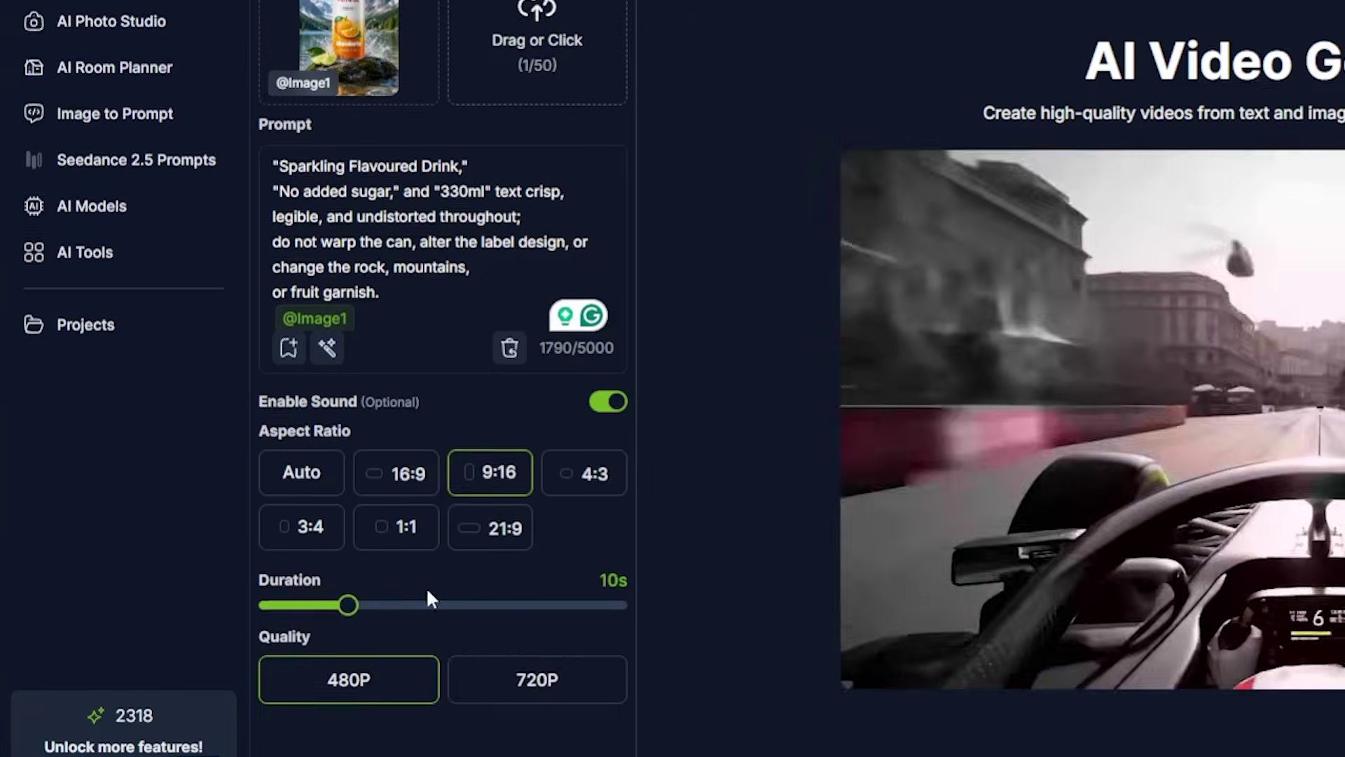
{"action": "left_click", "coordinate": [538, 548]}
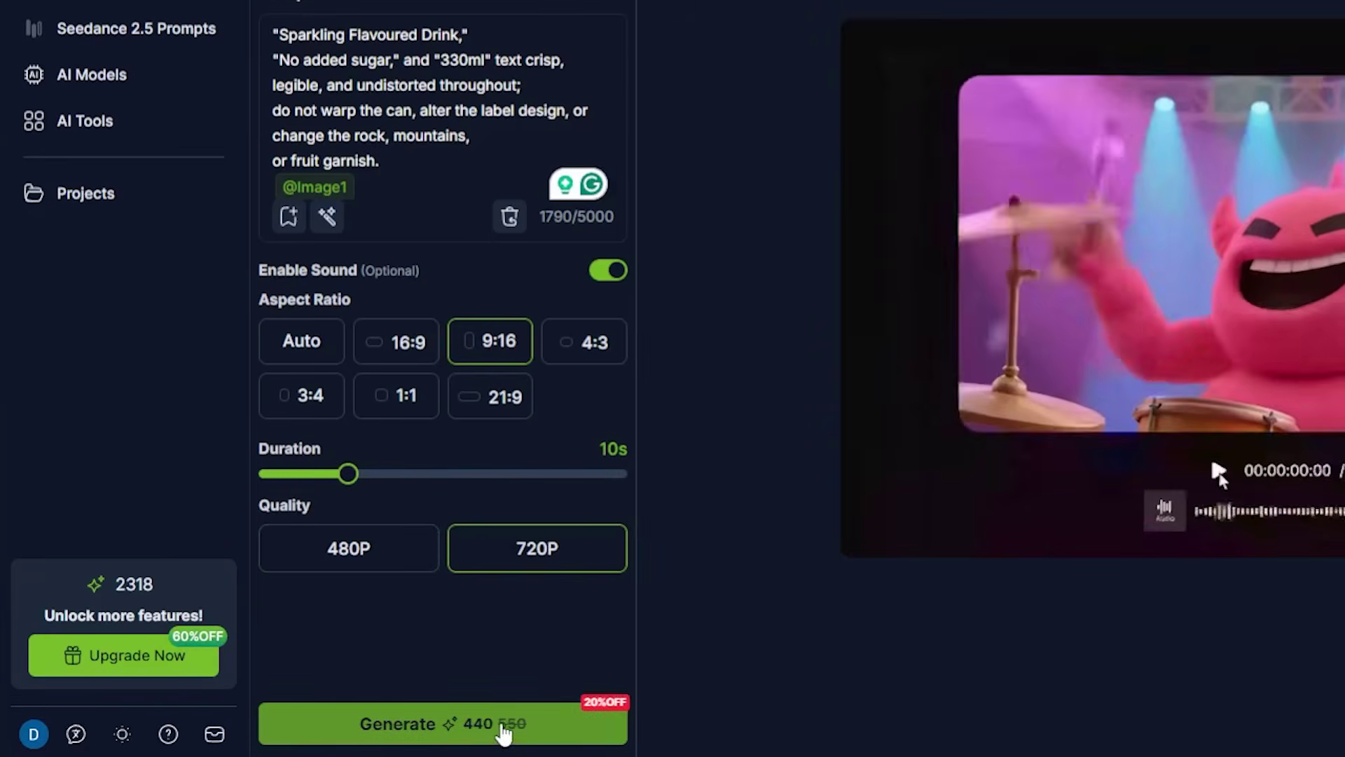
{"action": "left_click", "coordinate": [494, 724]}
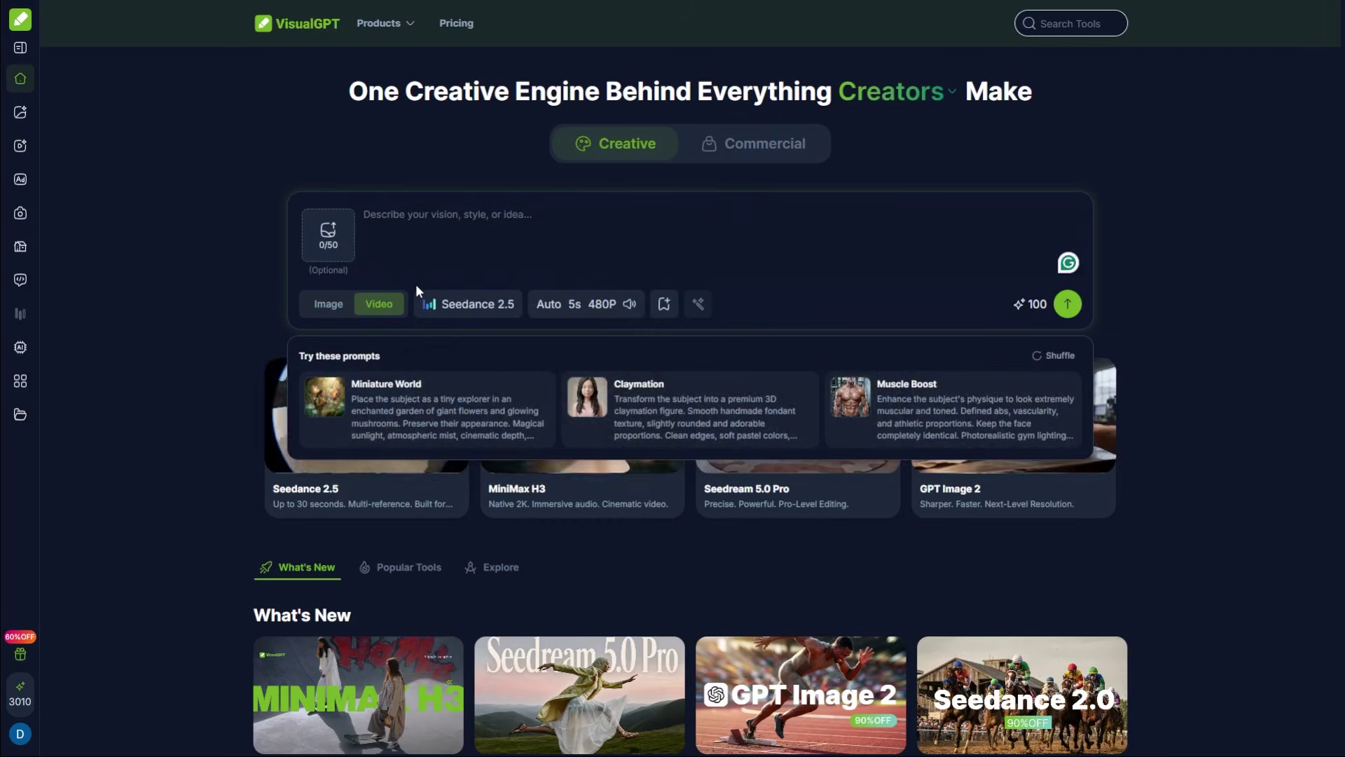
- Enter the prompt "We want a cinematic product advertisement" for image generation with the GPT Image 2 model
{"action": "type", "text": "We want a cinematic product advertisement"}
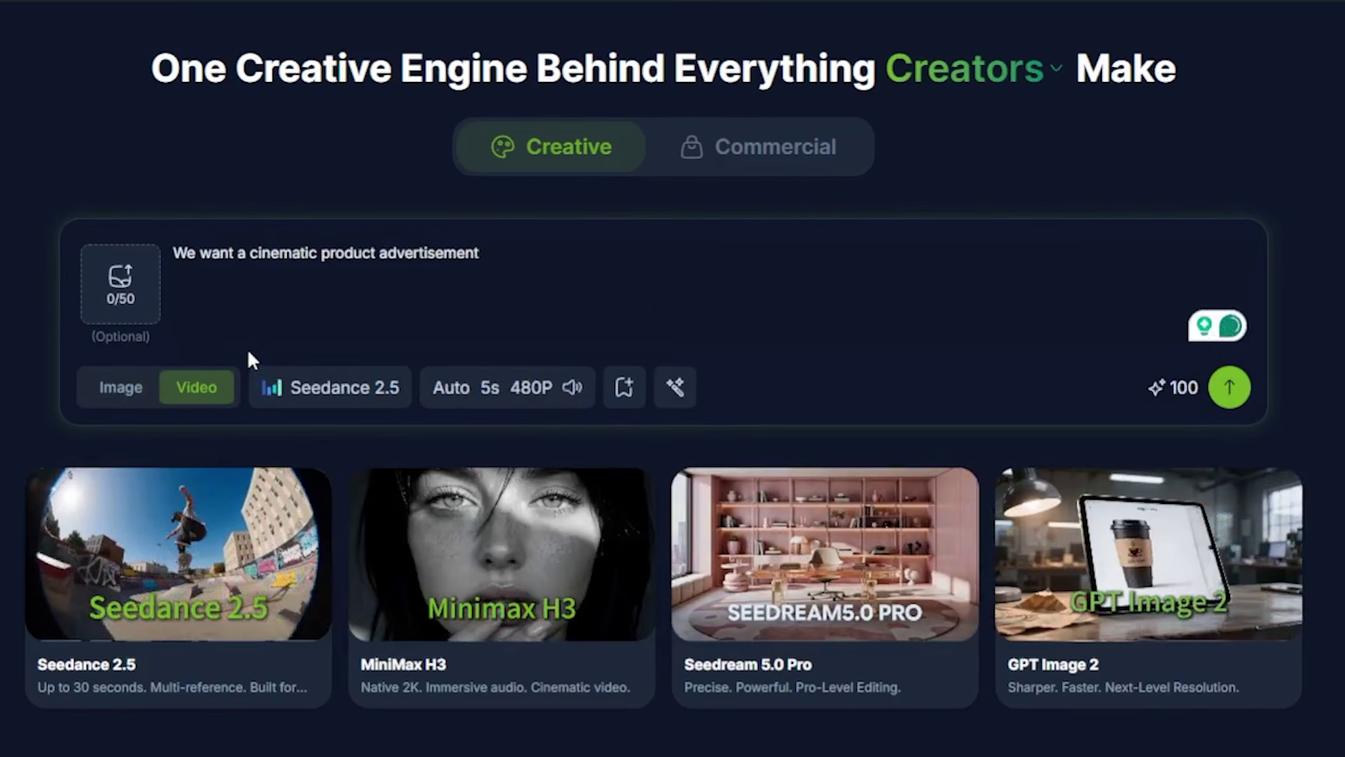
{"action": "left_click", "coordinate": [129, 394]}
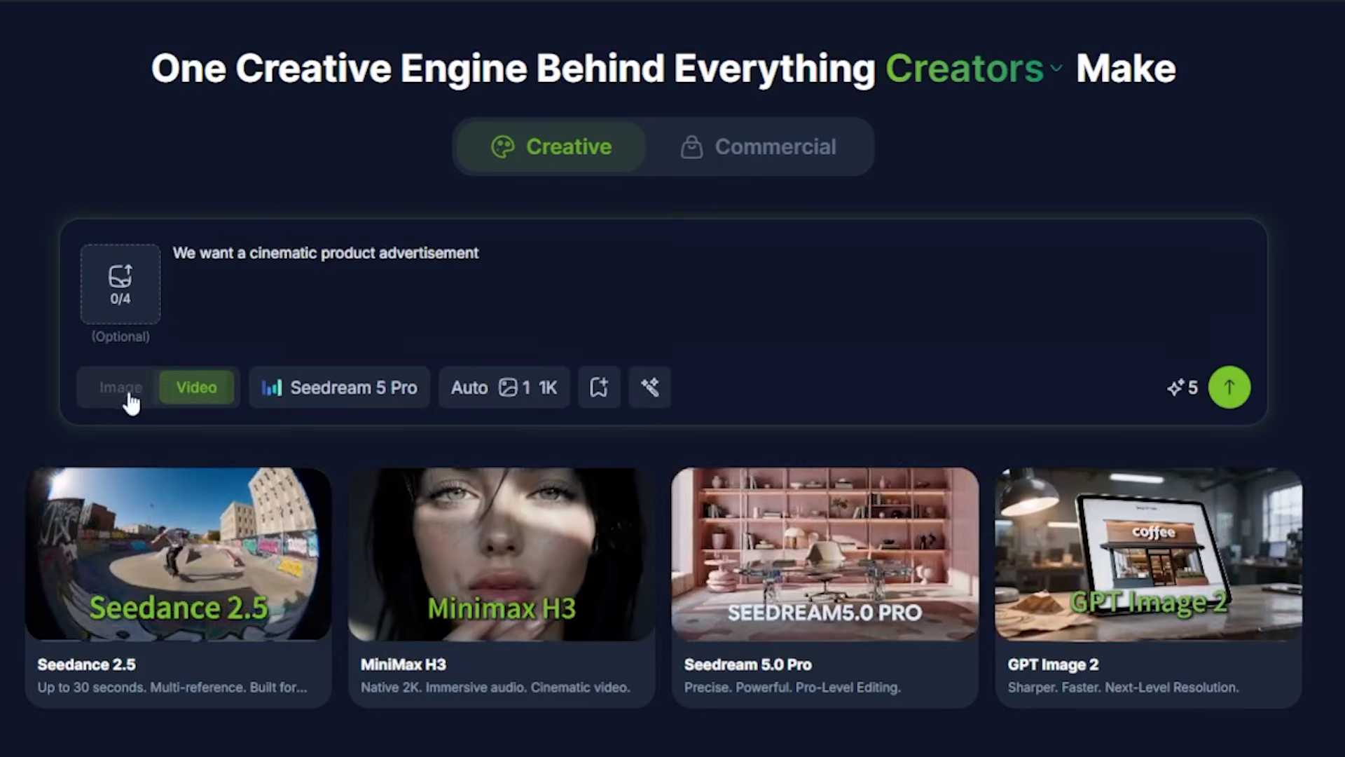
{"action": "left_click", "coordinate": [315, 396]}
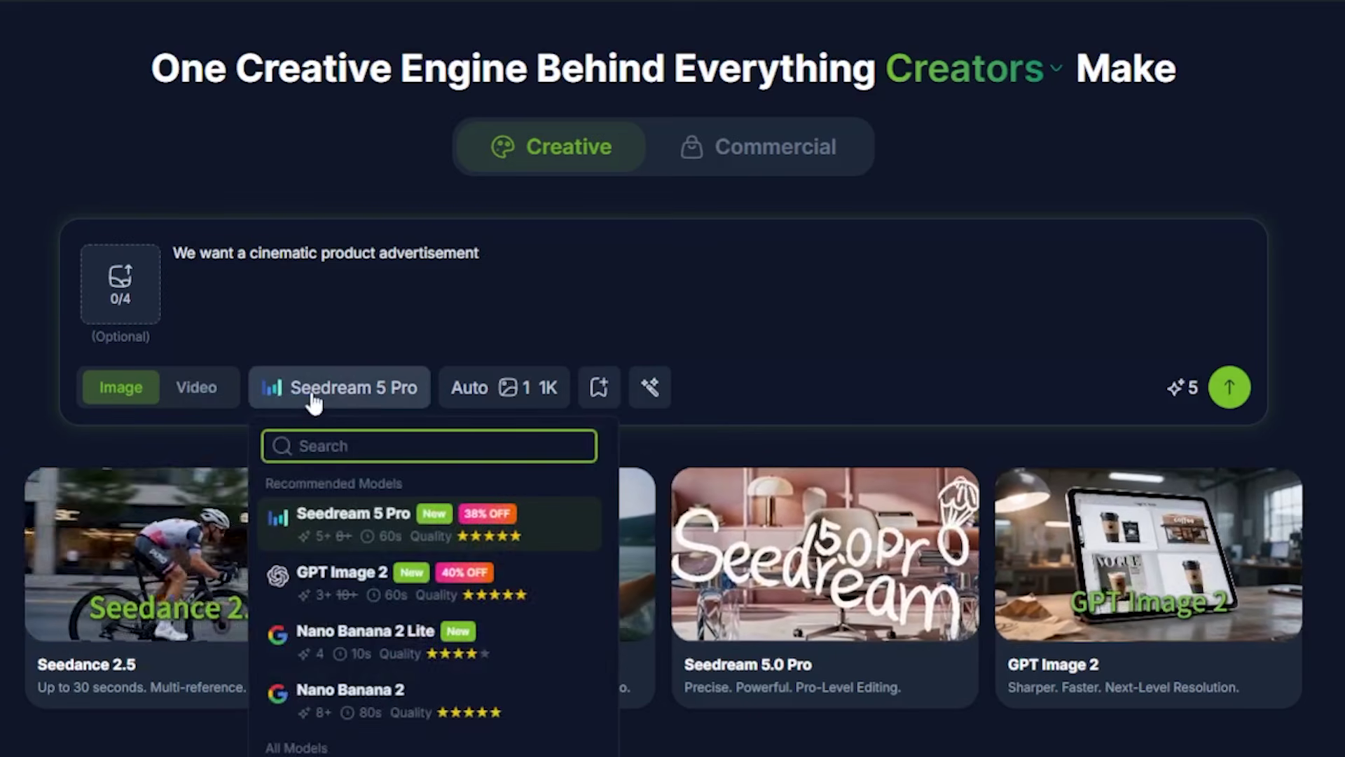
{"action": "left_click", "coordinate": [341, 580]}
{"action": "type", "text": "."}
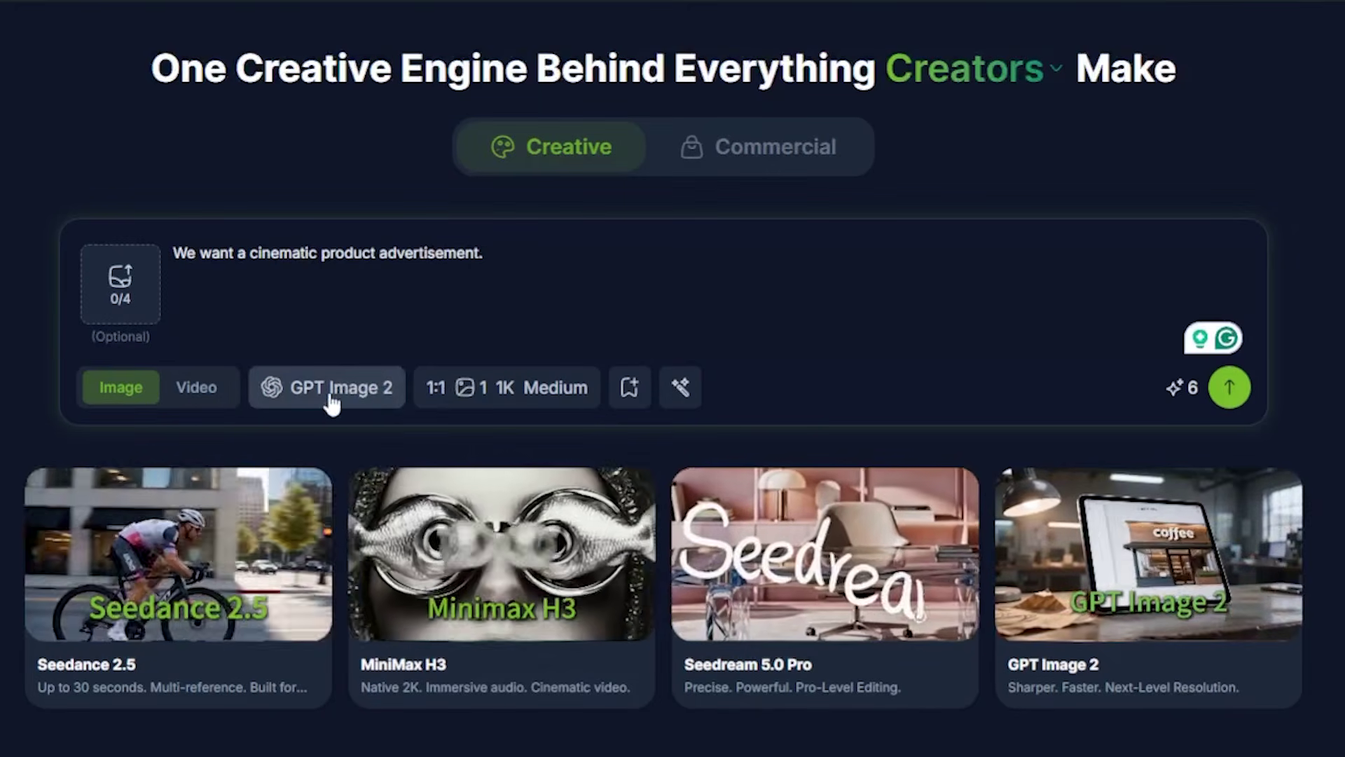
- Look through the available image models and reselect GPT Image 2
{"action": "left_click", "coordinate": [332, 403]}
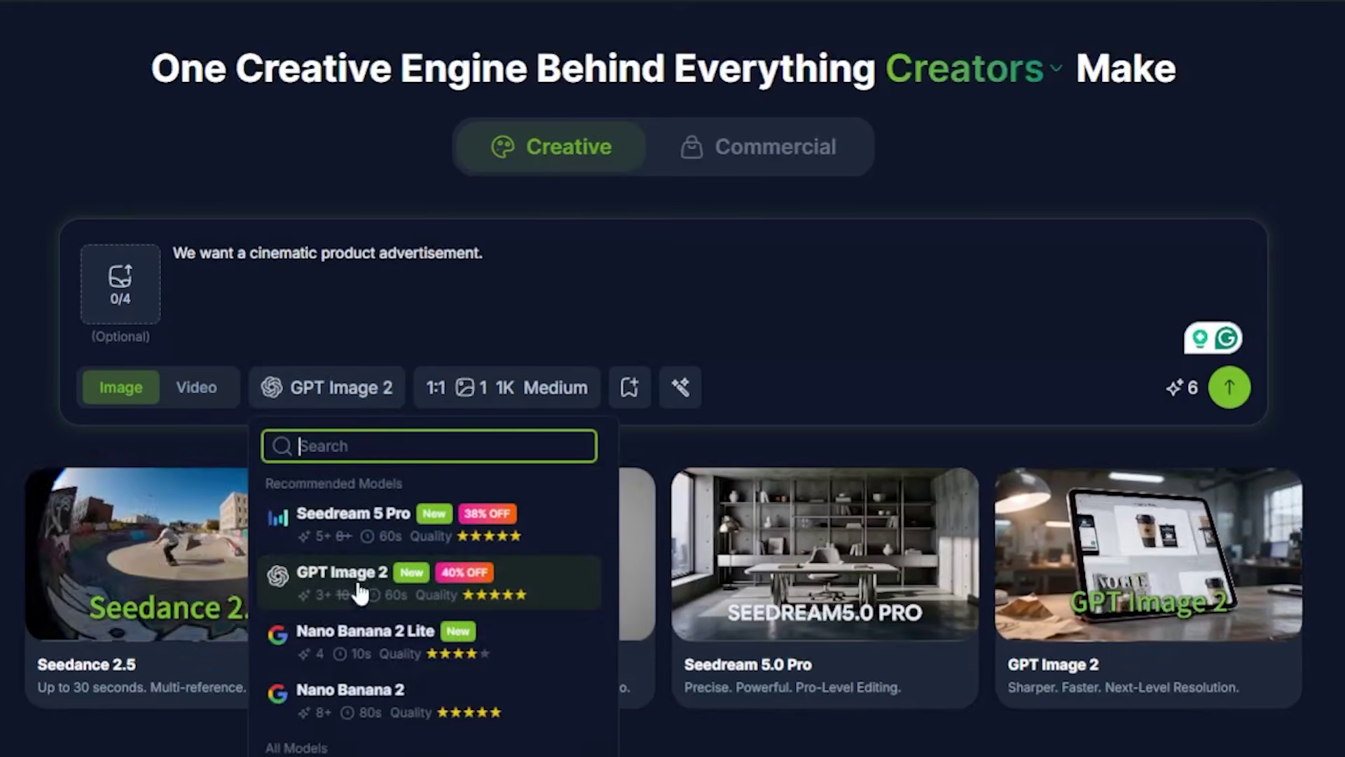
{"action": "scroll", "coordinate": [364, 620], "scroll_direction": "down", "scroll_amount": 4}
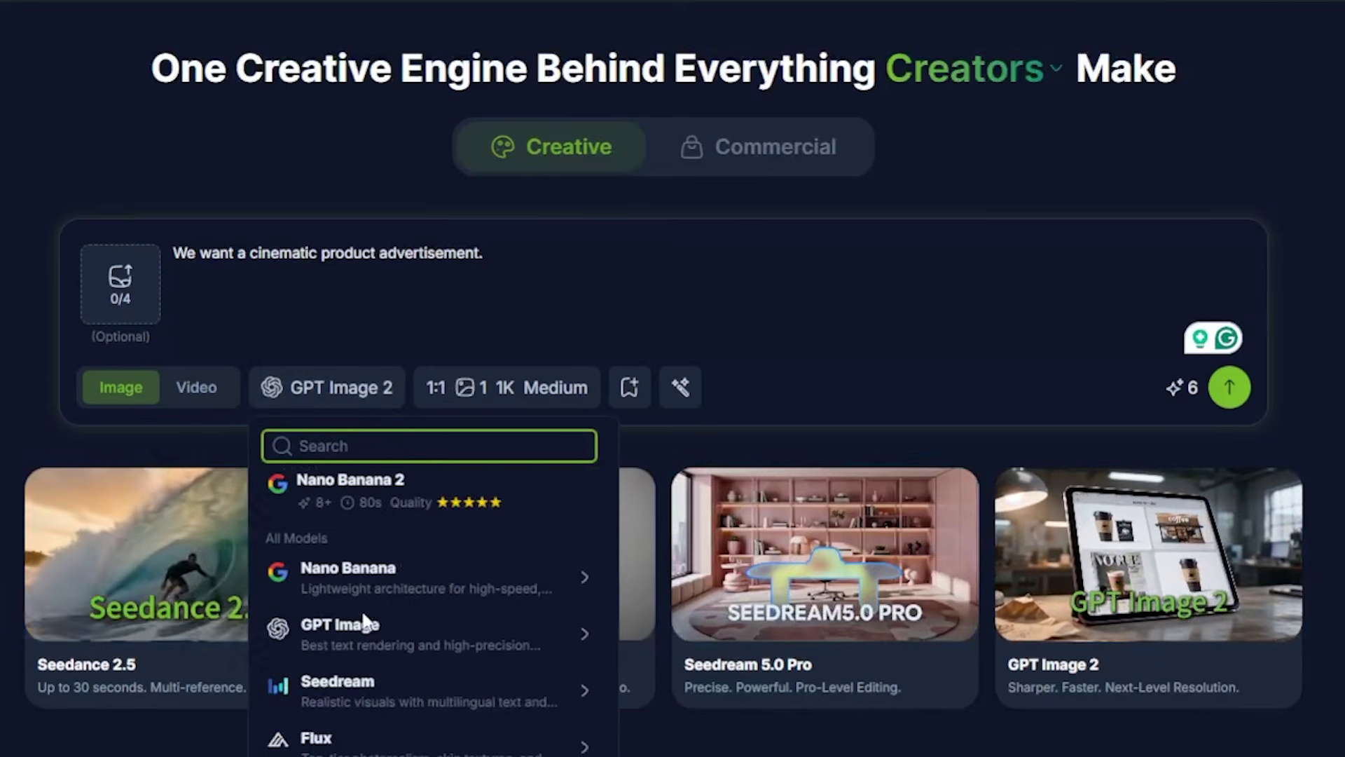
{"action": "scroll", "coordinate": [378, 617], "scroll_direction": "up", "scroll_amount": 4}
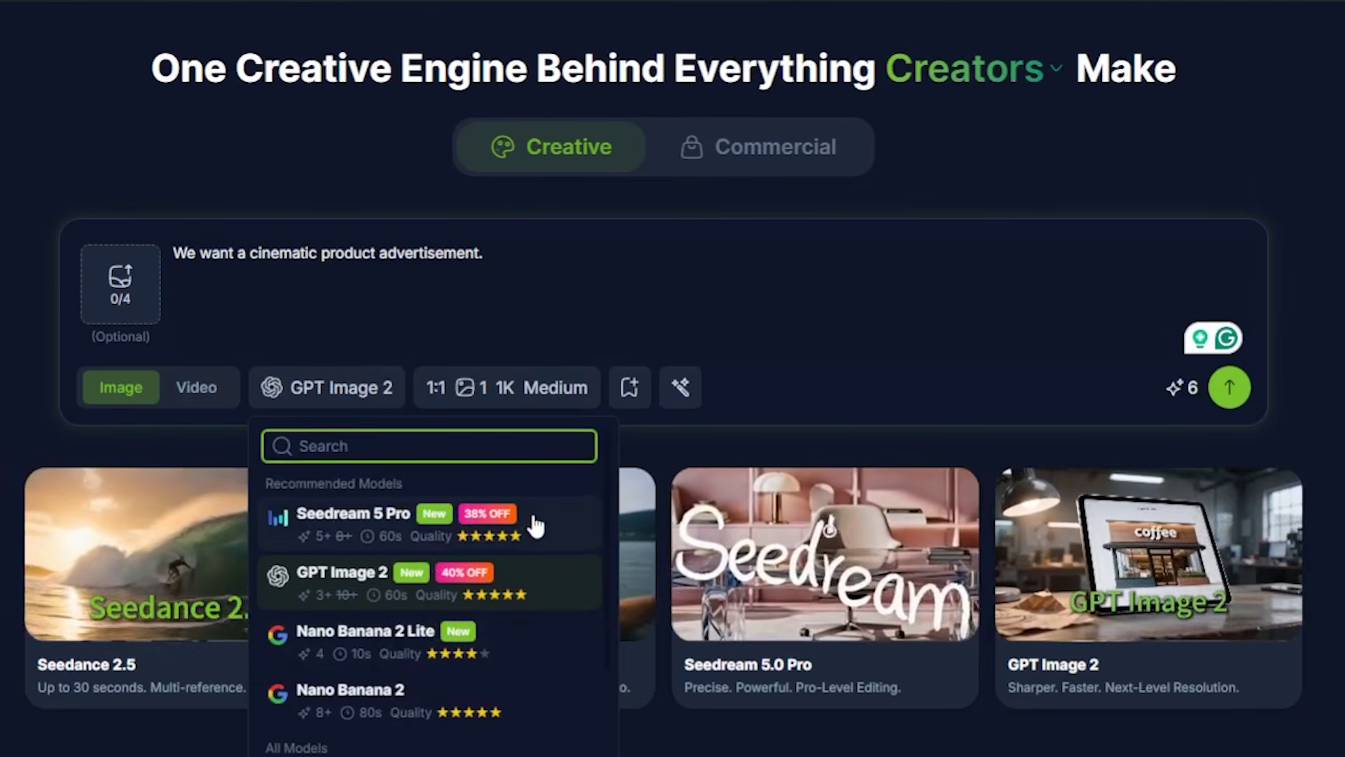
{"action": "left_click", "coordinate": [429, 576]}
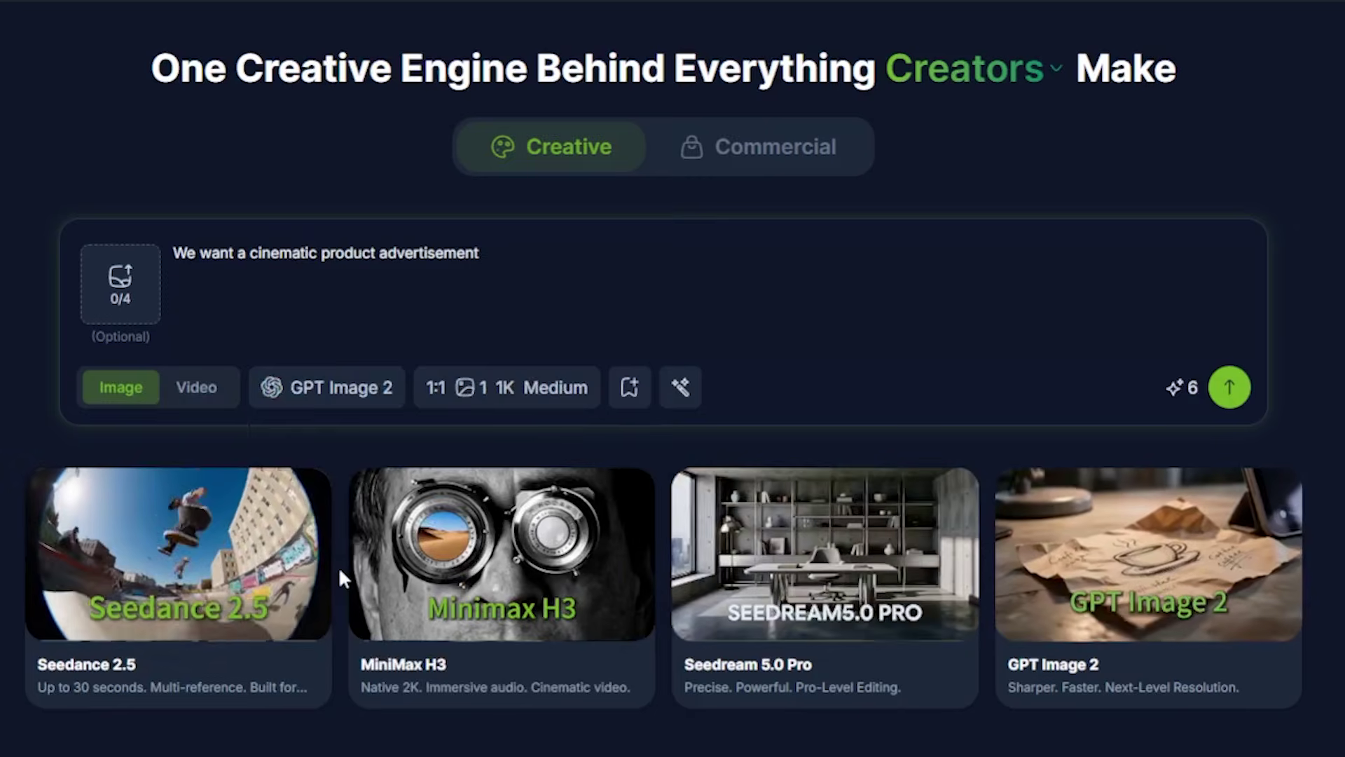
- Generate two 16:9 images at 4K resolution and high quality from the prompt, and view both watch ads
{"action": "left_click", "coordinate": [470, 394]}
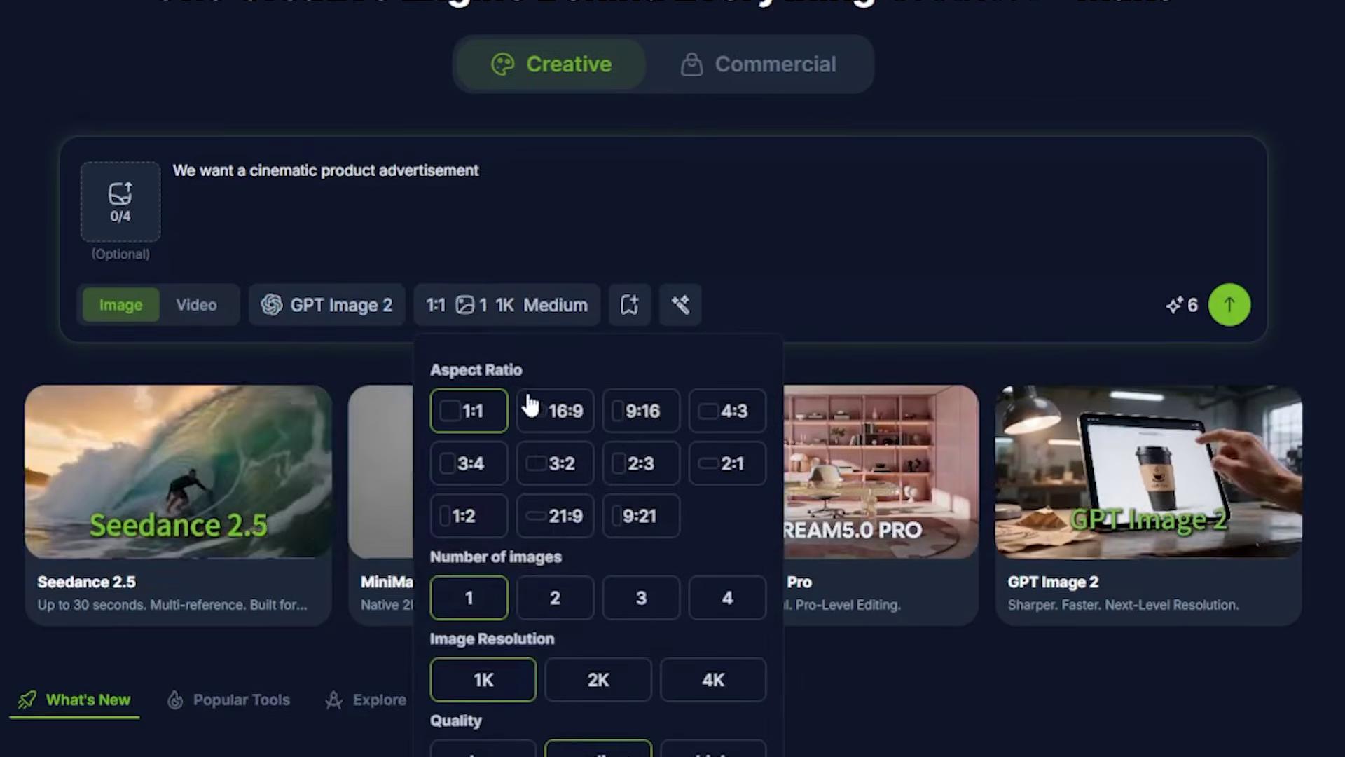
{"action": "left_click", "coordinate": [558, 499]}
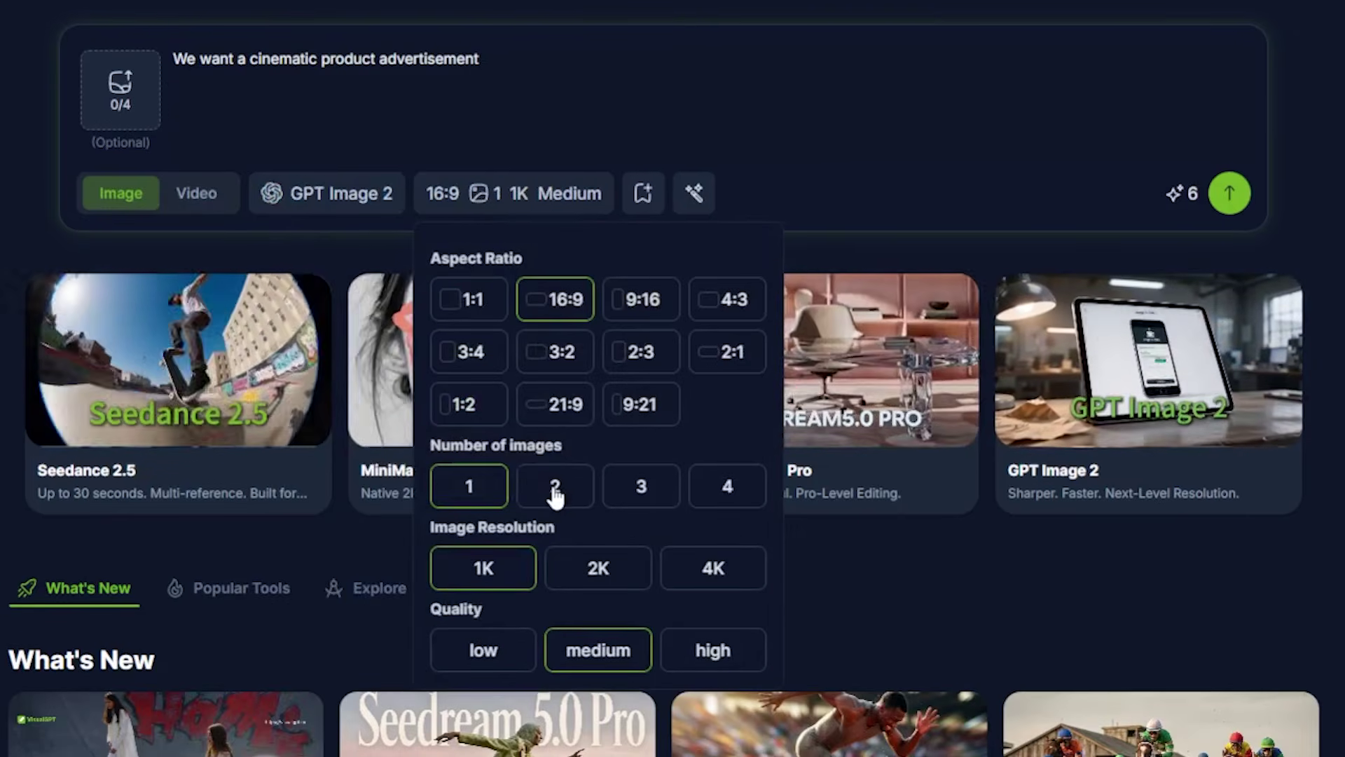
{"action": "left_click", "coordinate": [554, 486]}
{"action": "left_click", "coordinate": [729, 571]}
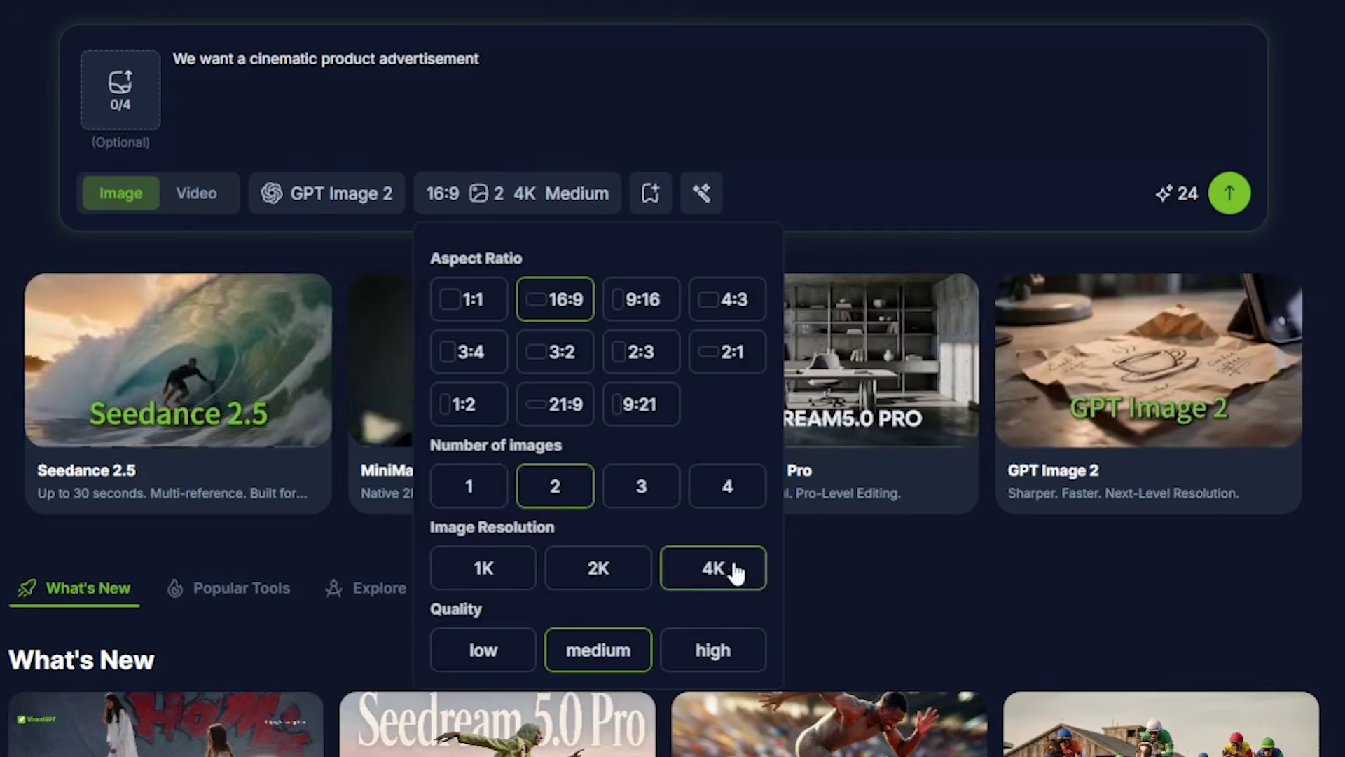
{"action": "left_click", "coordinate": [732, 656]}
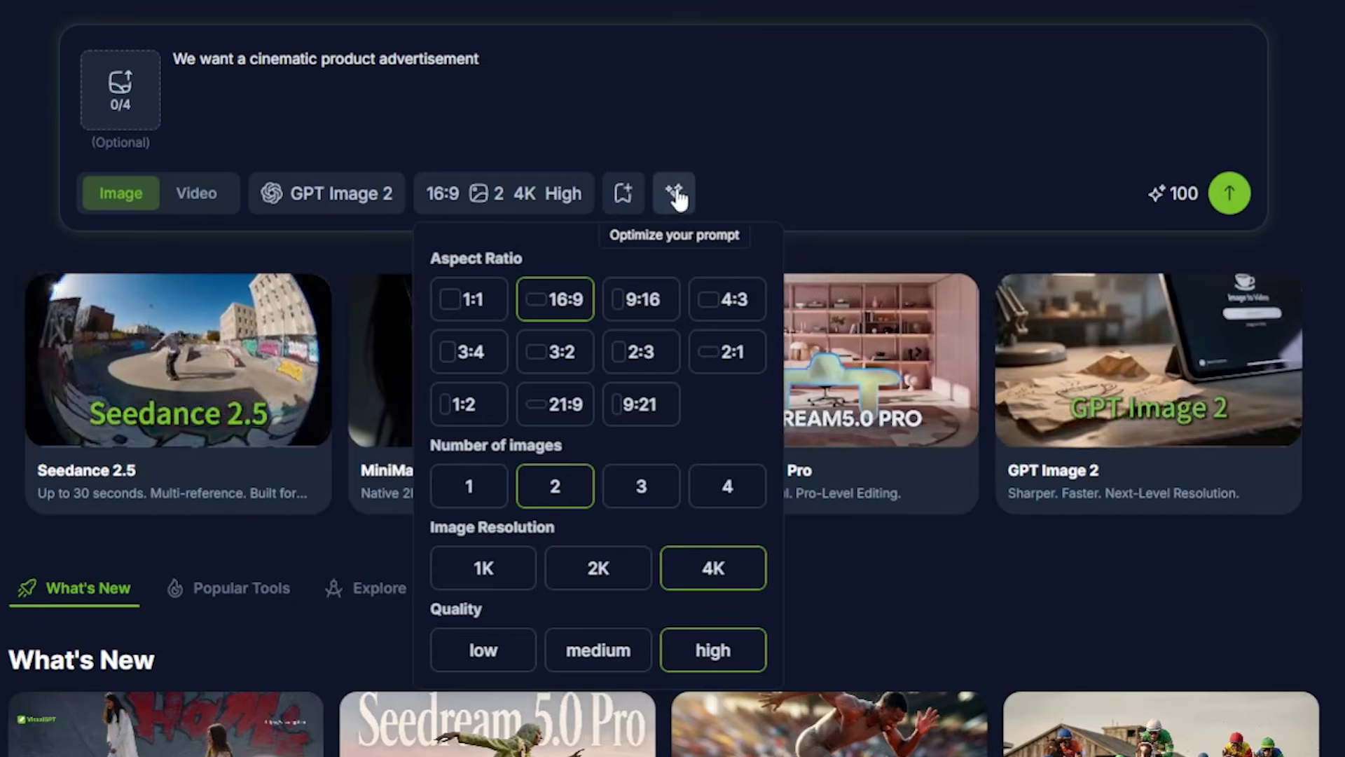
{"action": "left_click", "coordinate": [677, 196]}
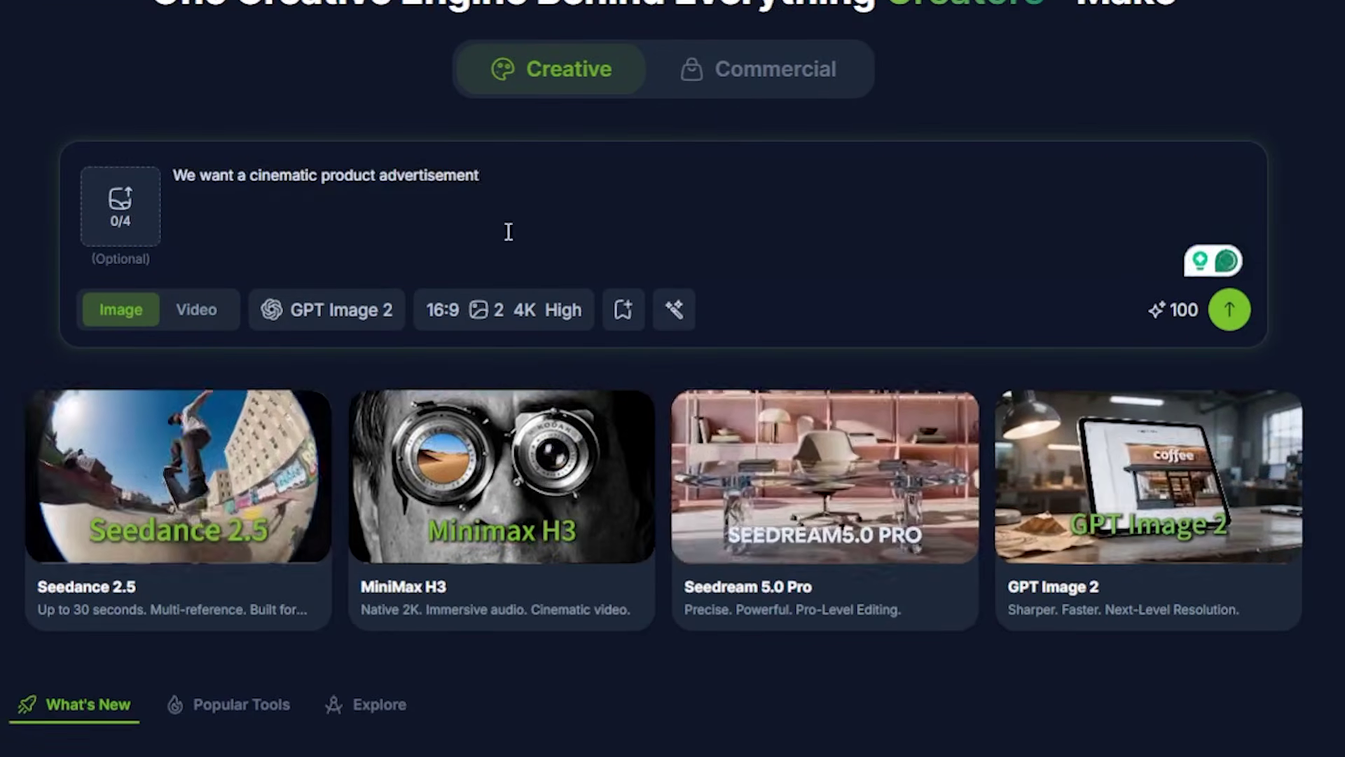
{"action": "left_click", "coordinate": [1230, 310]}
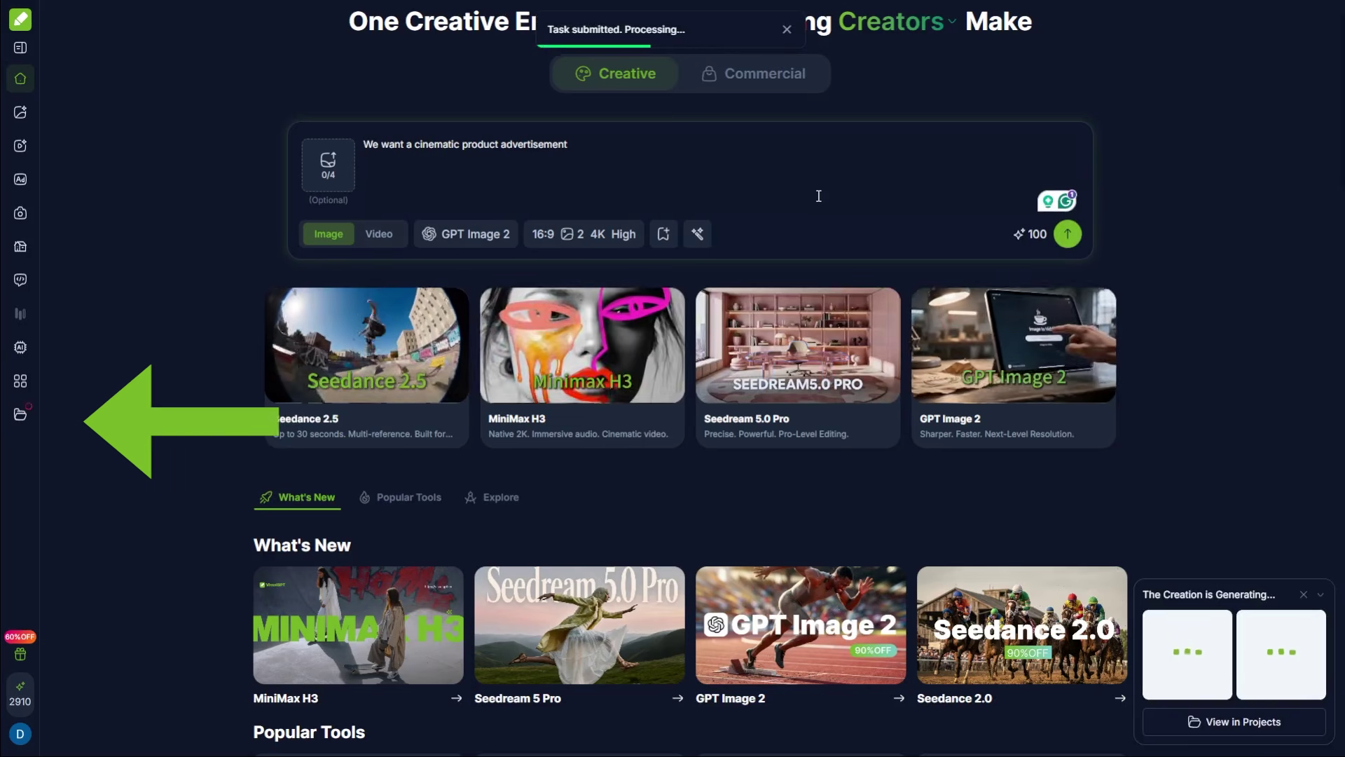
{"action": "scroll", "coordinate": [819, 195], "scroll_direction": "up", "scroll_amount": 1}
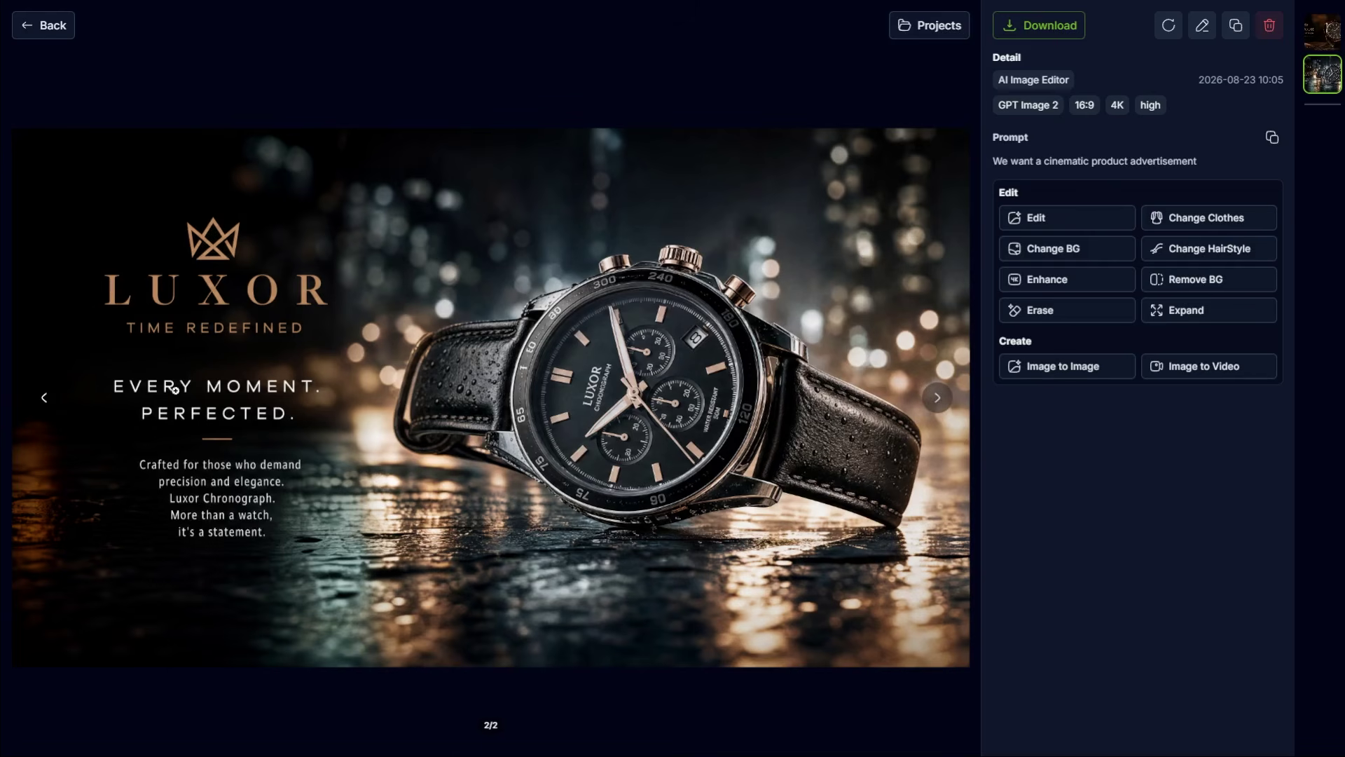
{"action": "left_click", "coordinate": [44, 399]}
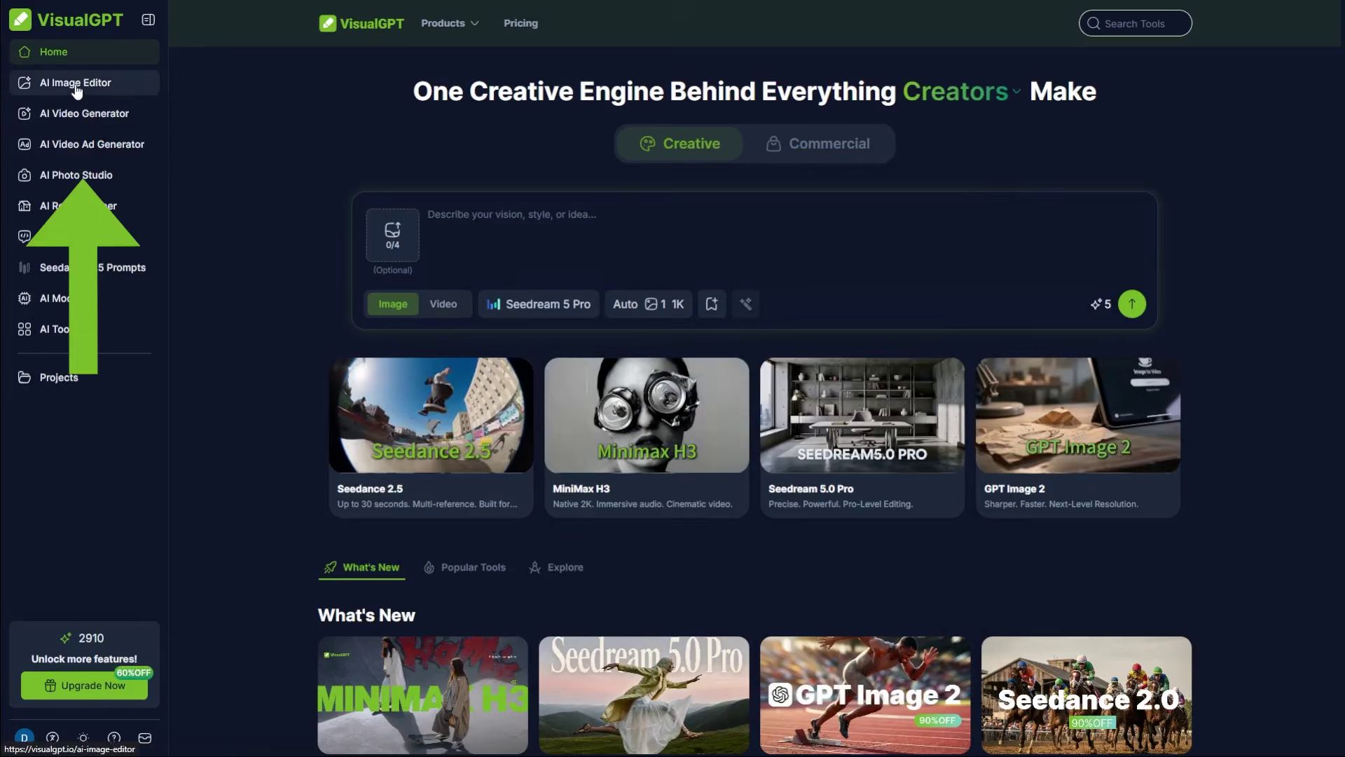
- Open AI Image Editor and add the generated LUXOR watch ad as the source image with the GPT Image 2 model
{"action": "left_click", "coordinate": [84, 81]}
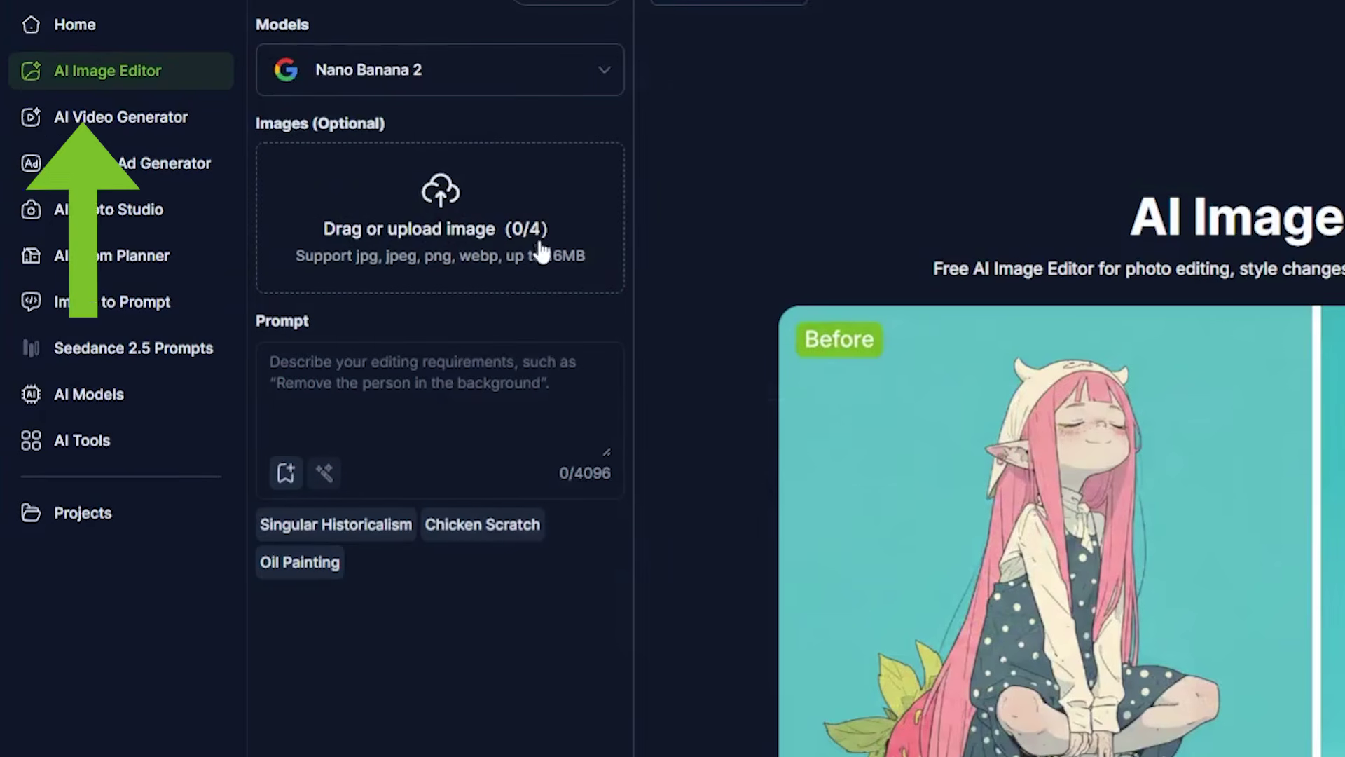
{"action": "left_click", "coordinate": [404, 214]}
{"action": "left_click", "coordinate": [506, 357]}
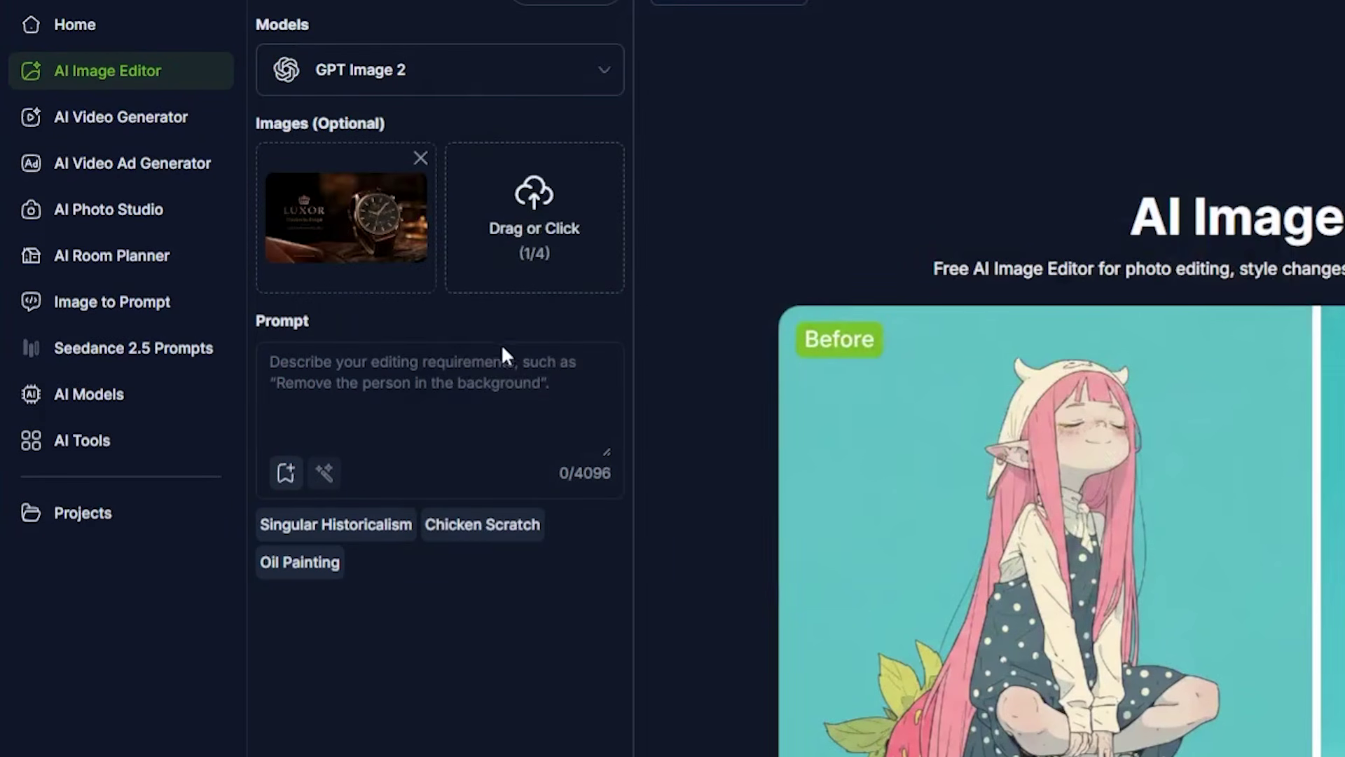
- Enter the edit prompt "Remove the watch and add a laptop here" and generate the edited images
{"action": "left_click", "coordinate": [415, 384]}
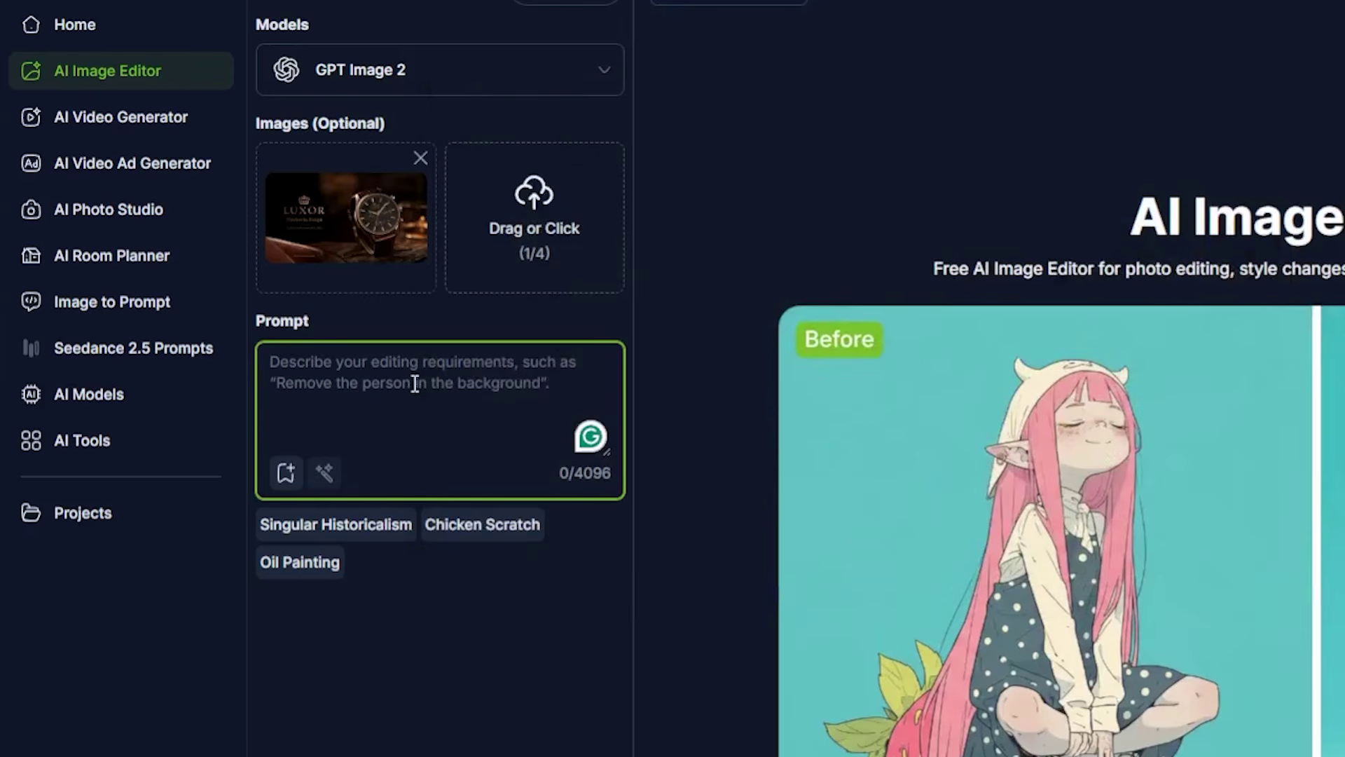
{"action": "type", "text": "Remove the watch and add a laptop here"}
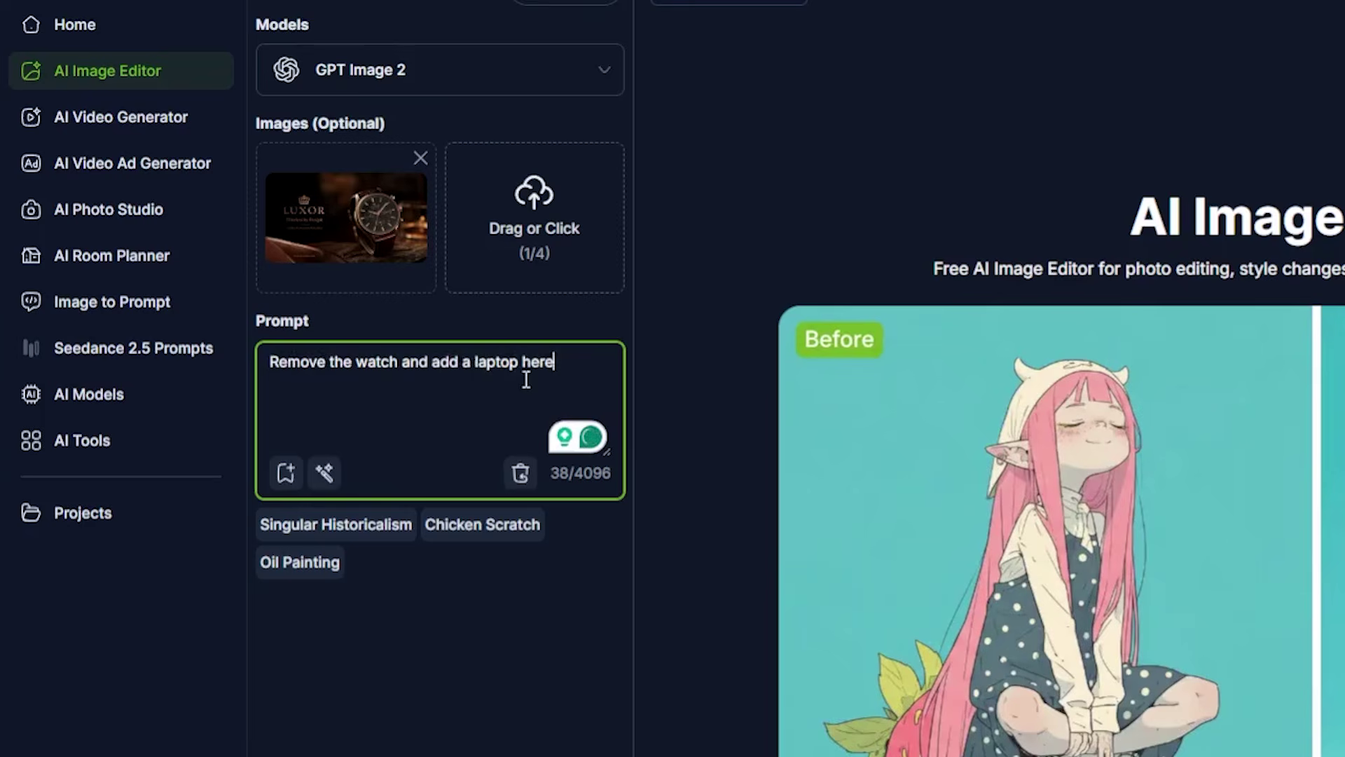
{"action": "scroll", "coordinate": [399, 557], "scroll_direction": "down", "scroll_amount": 5}
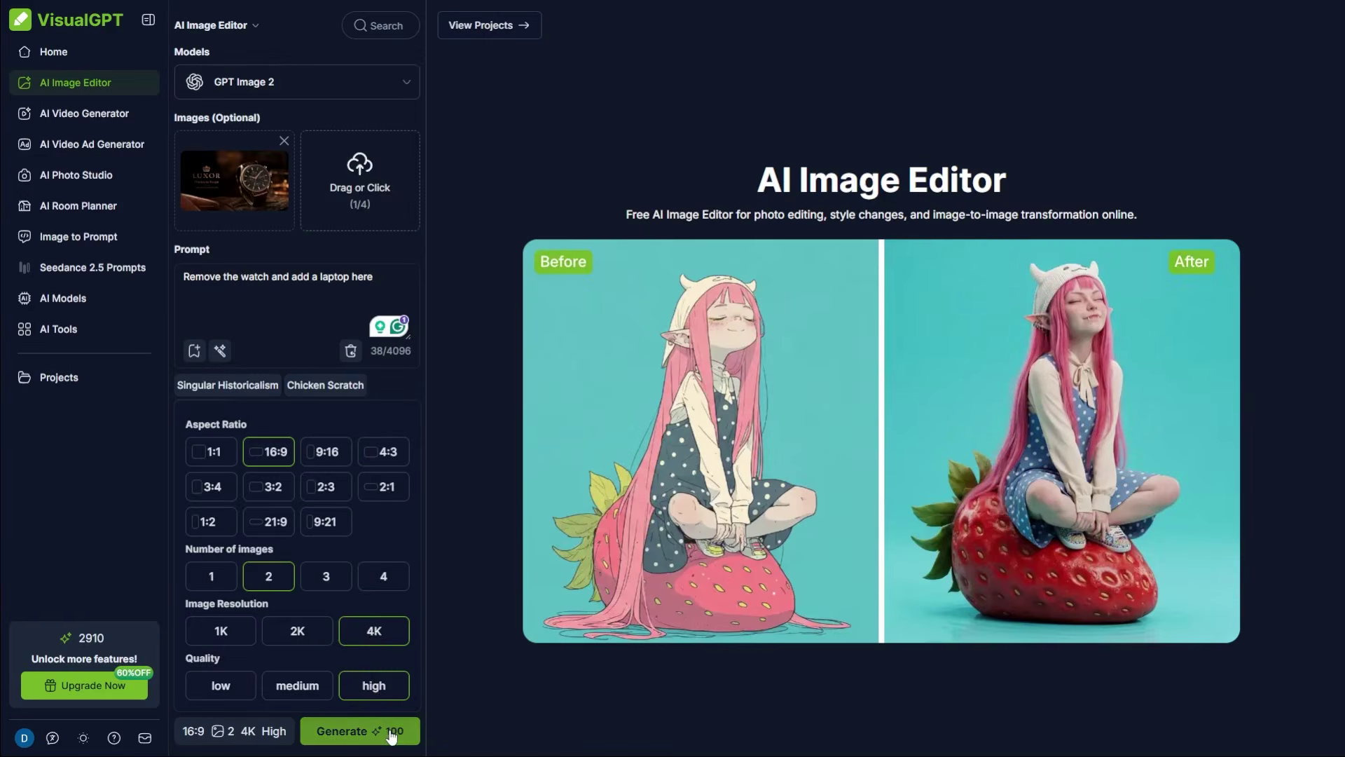
{"action": "left_click", "coordinate": [535, 726]}
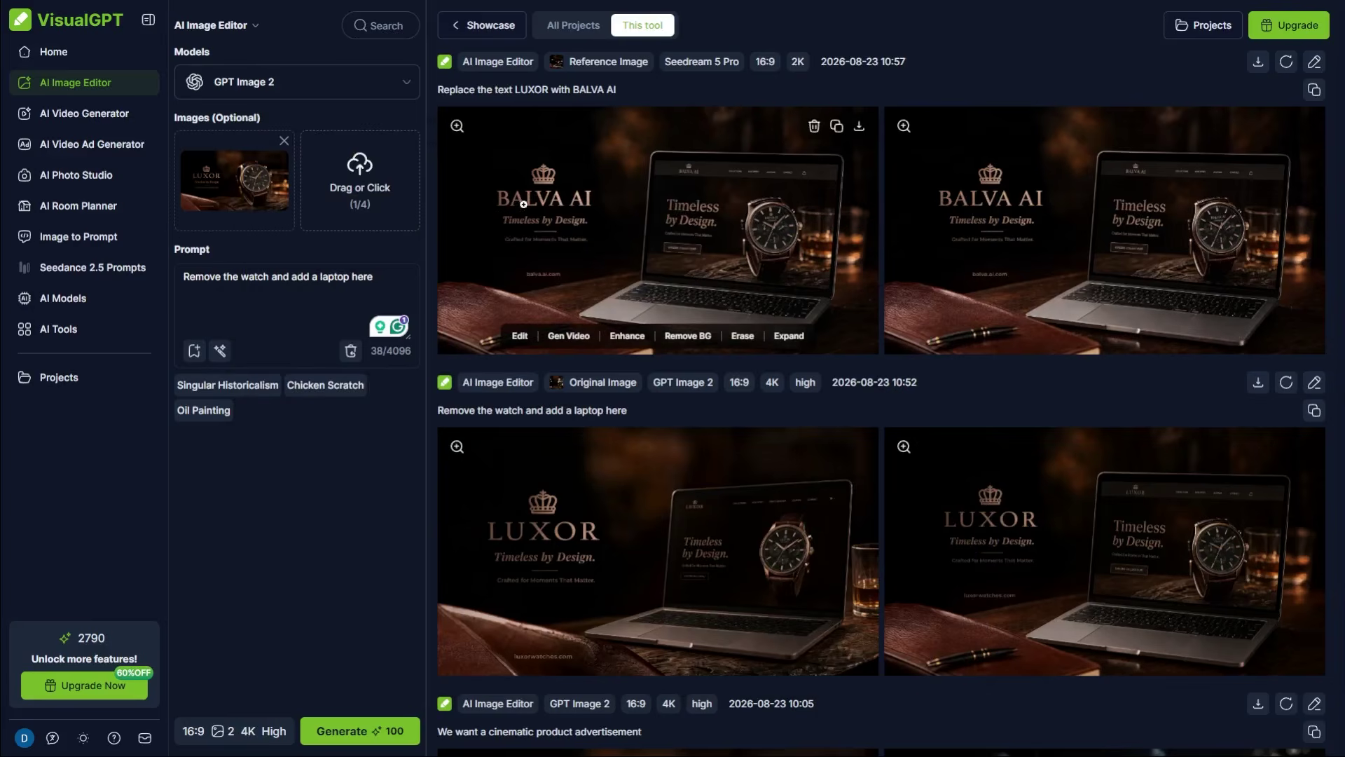
- View both BALVA AI laptop ad variations at full size and close the preview
{"action": "left_click", "coordinate": [523, 204]}
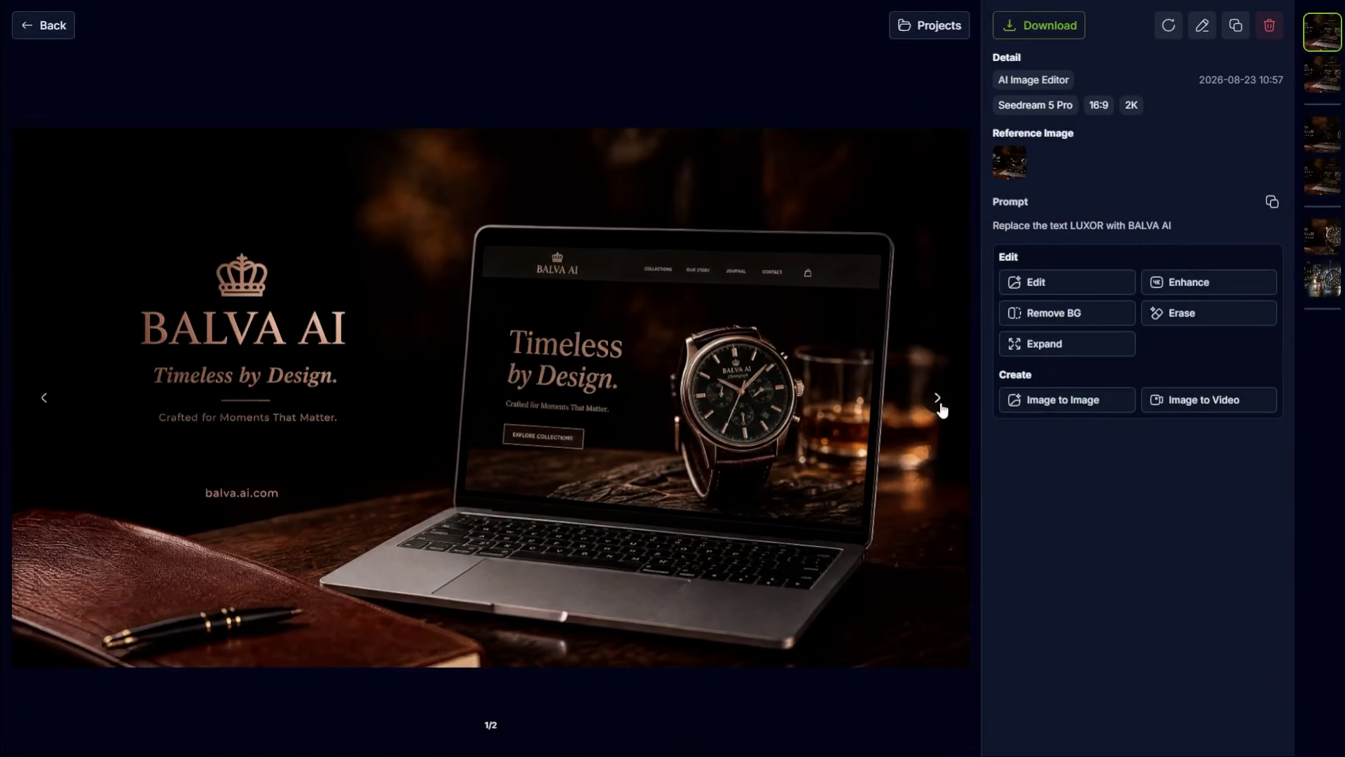
{"action": "left_click", "coordinate": [938, 399]}
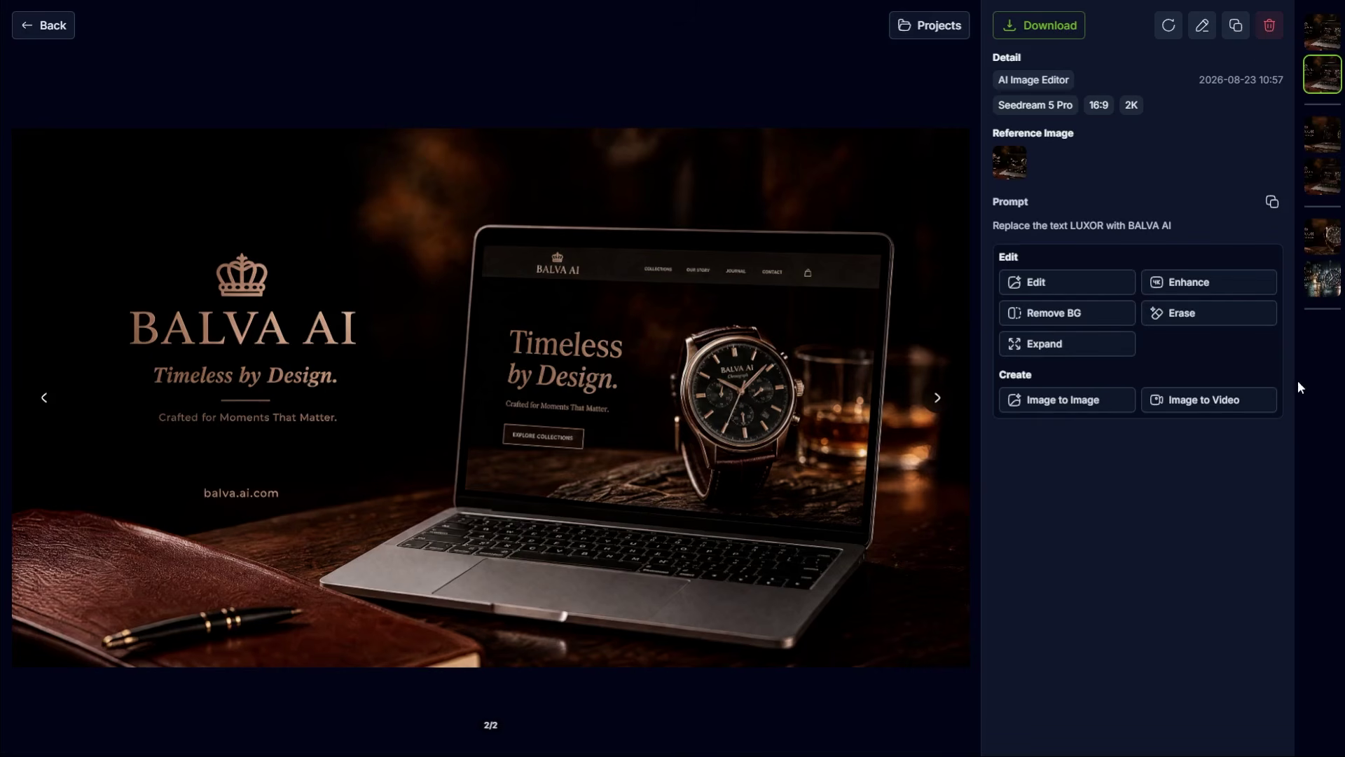
{"action": "left_click", "coordinate": [25, 30]}
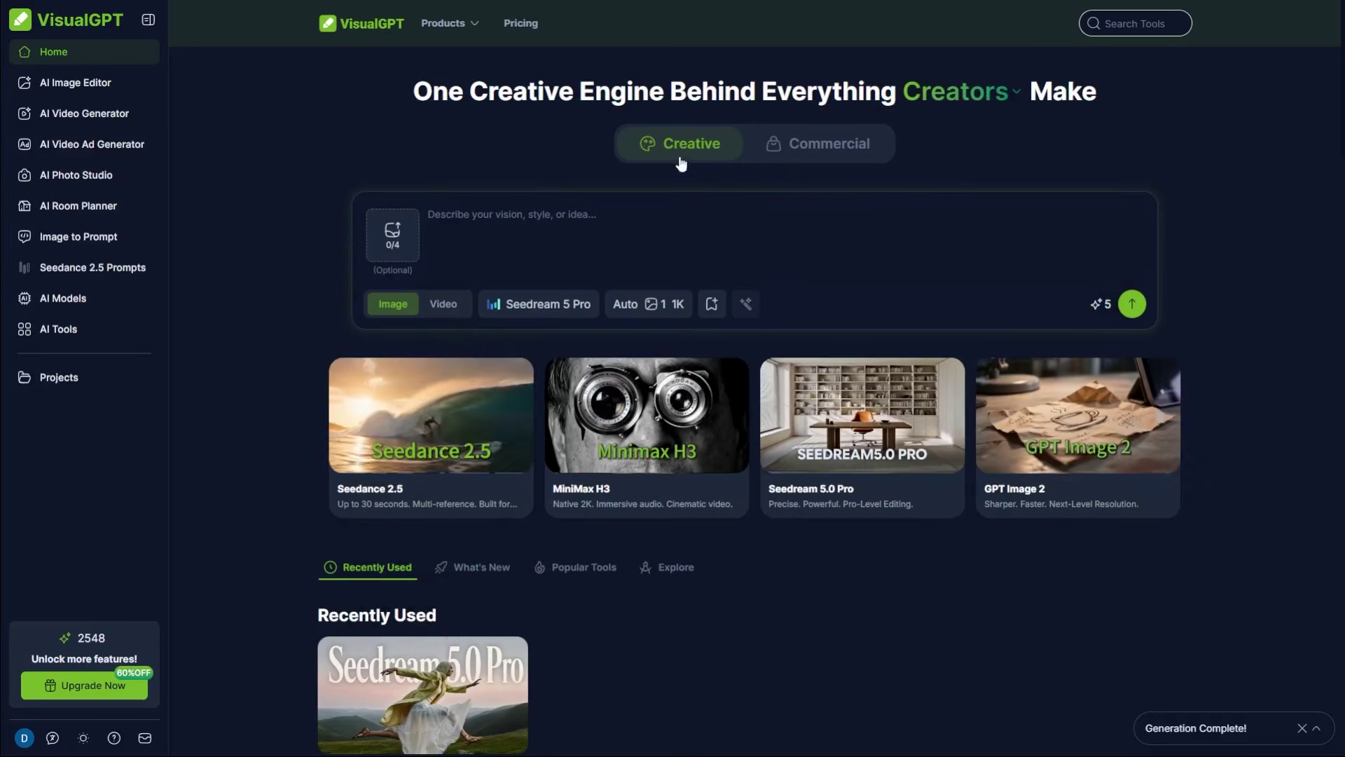
- Open AI Ad Clone from the e-commerce tools and upload the air purifier photo from the device as the product image
{"action": "left_click", "coordinate": [99, 334]}
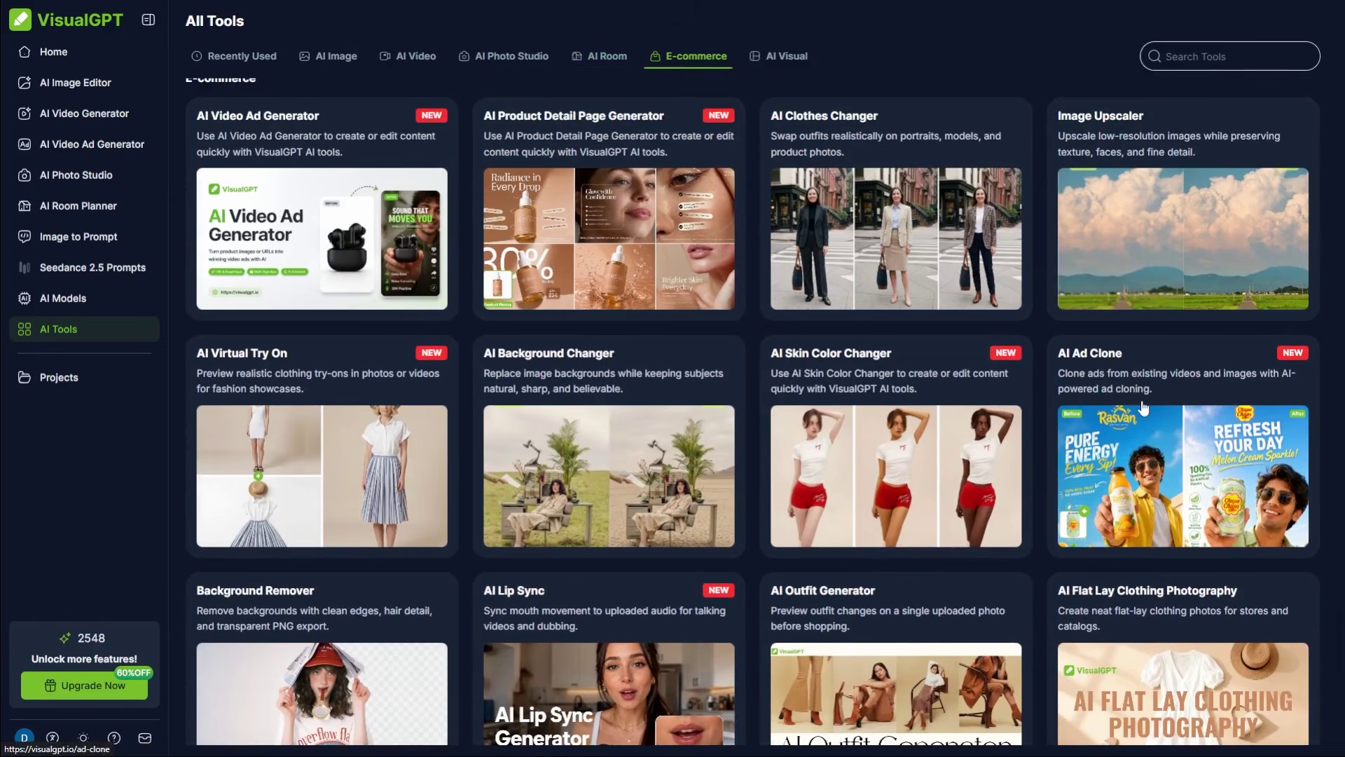
{"action": "left_click", "coordinate": [1144, 373]}
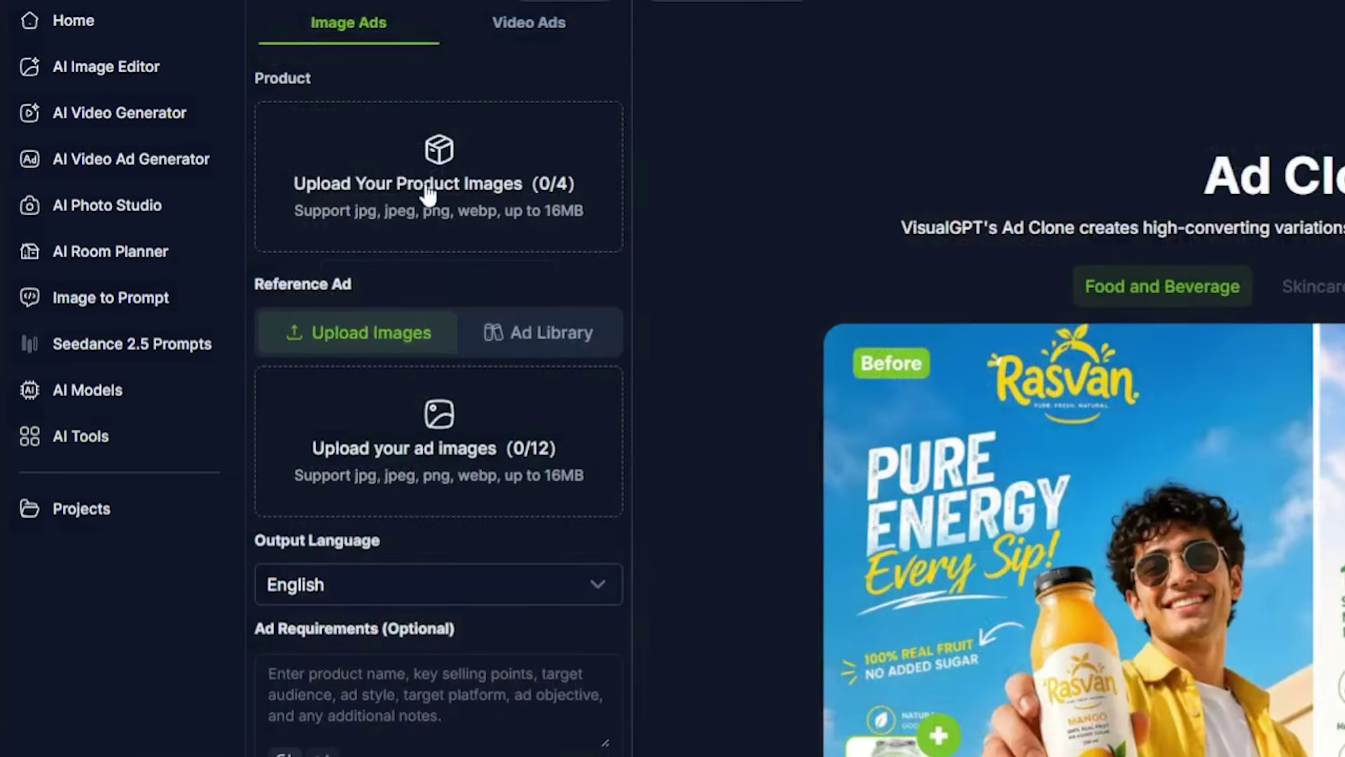
{"action": "left_click", "coordinate": [289, 166]}
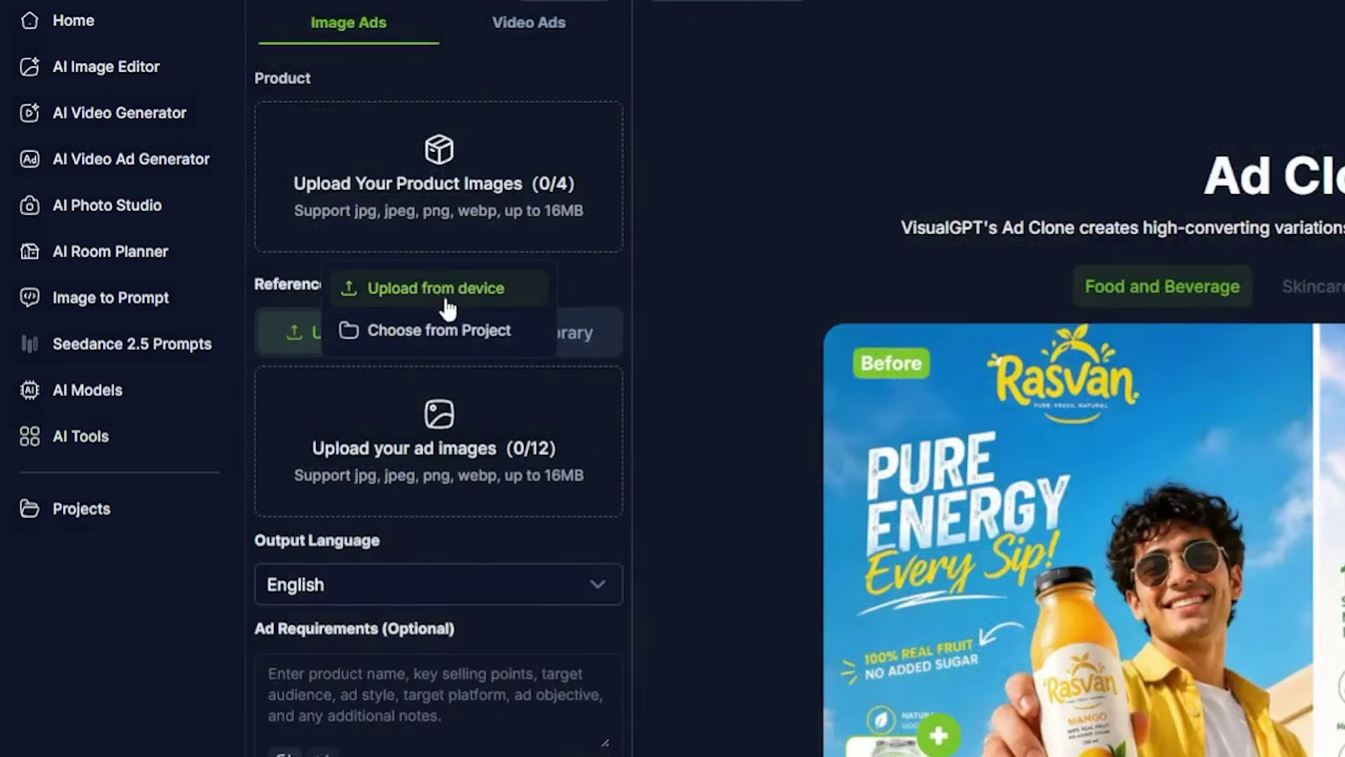
{"action": "left_click", "coordinate": [360, 287]}
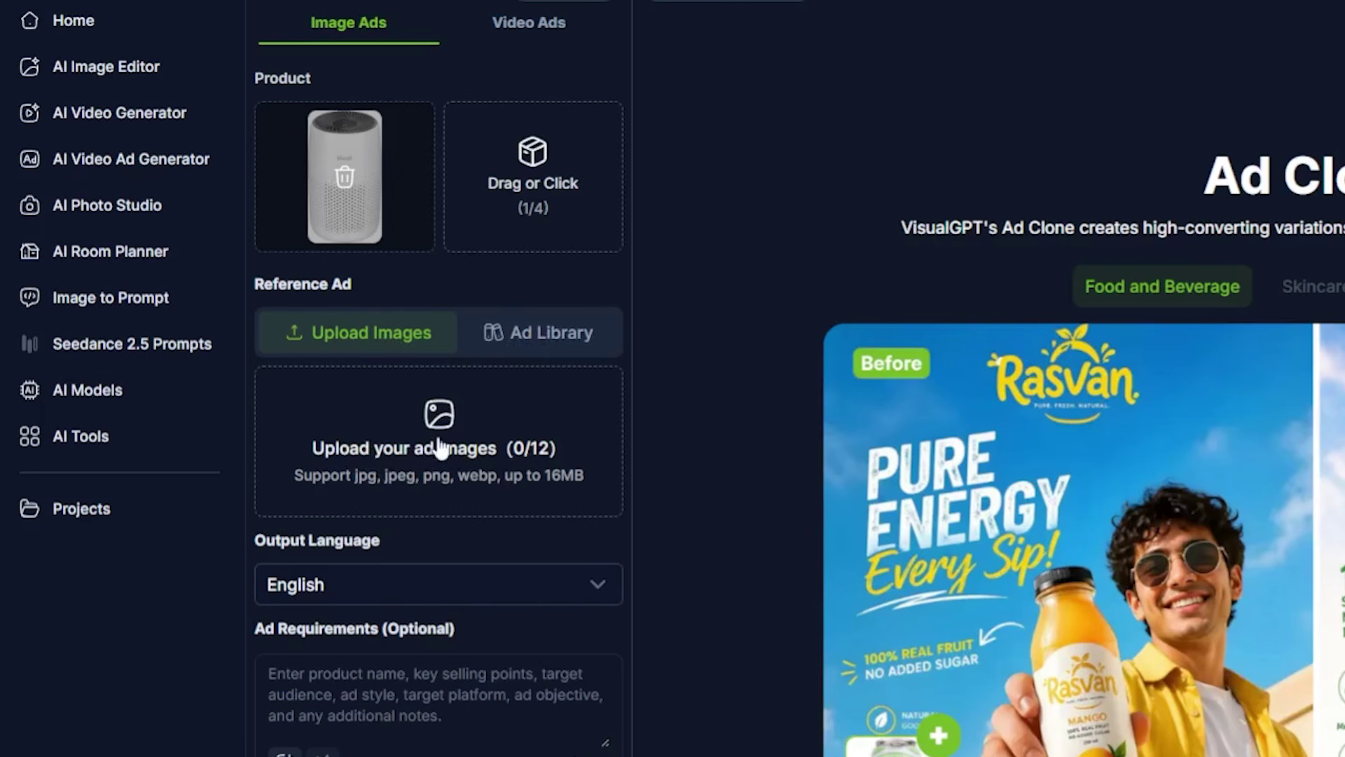
- Apply the Power Bank ad from the ad library's Technology category as the reference ad
{"action": "left_click", "coordinate": [527, 336]}
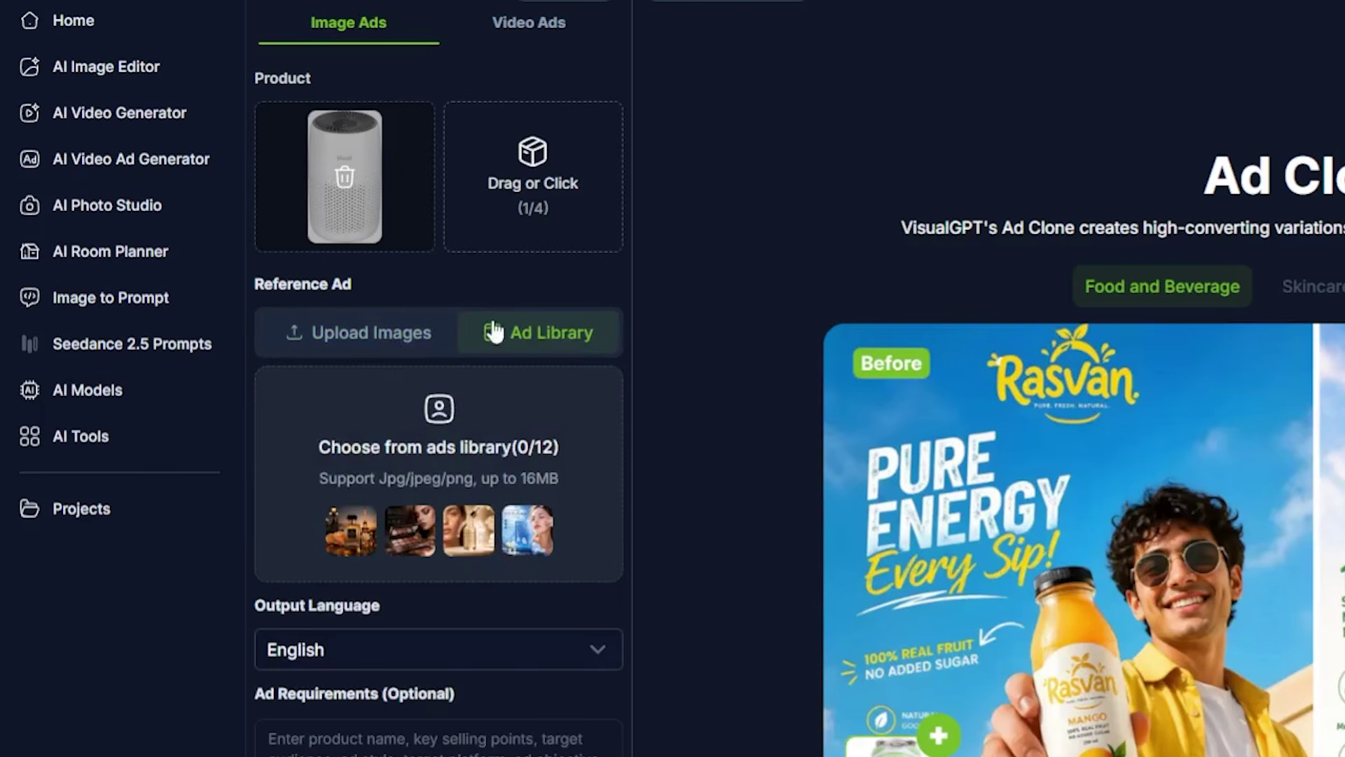
{"action": "left_click", "coordinate": [417, 550]}
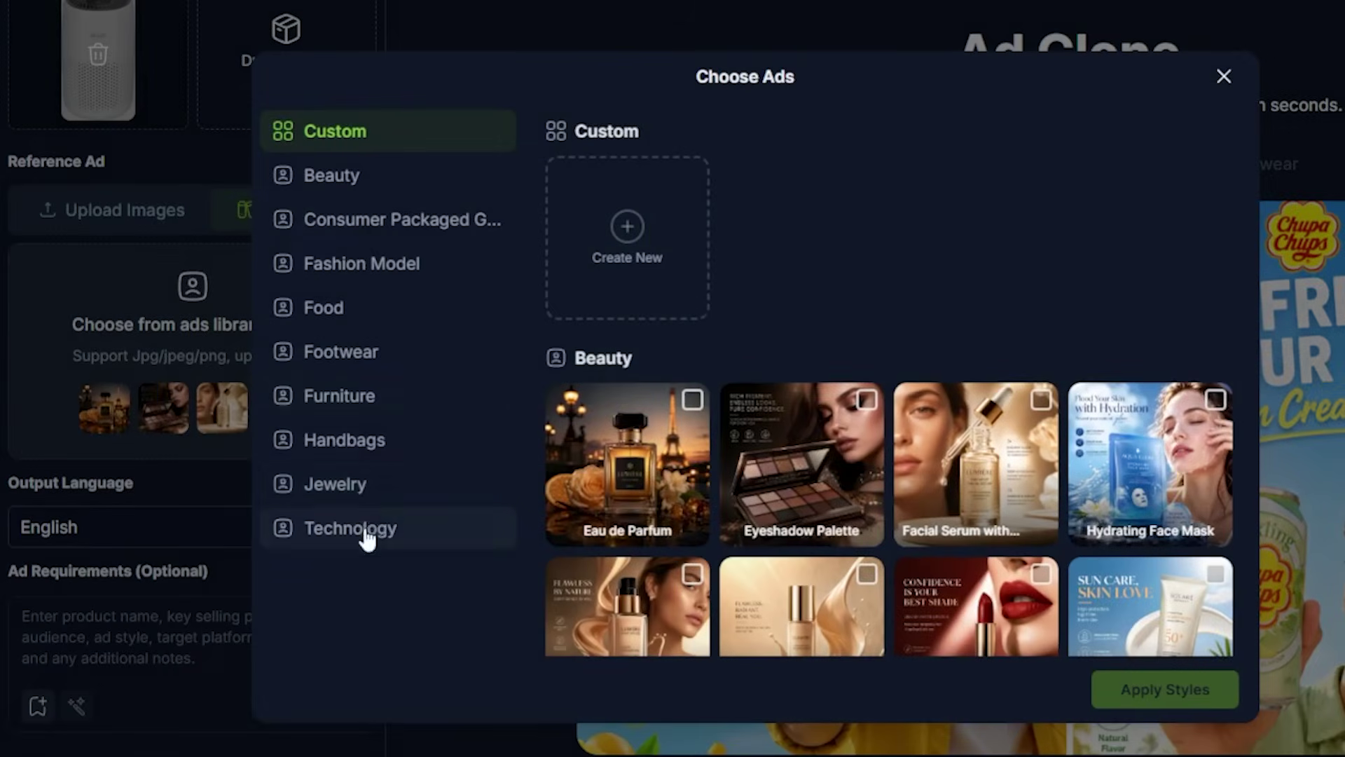
{"action": "left_click", "coordinate": [613, 656]}
{"action": "left_click", "coordinate": [803, 382]}
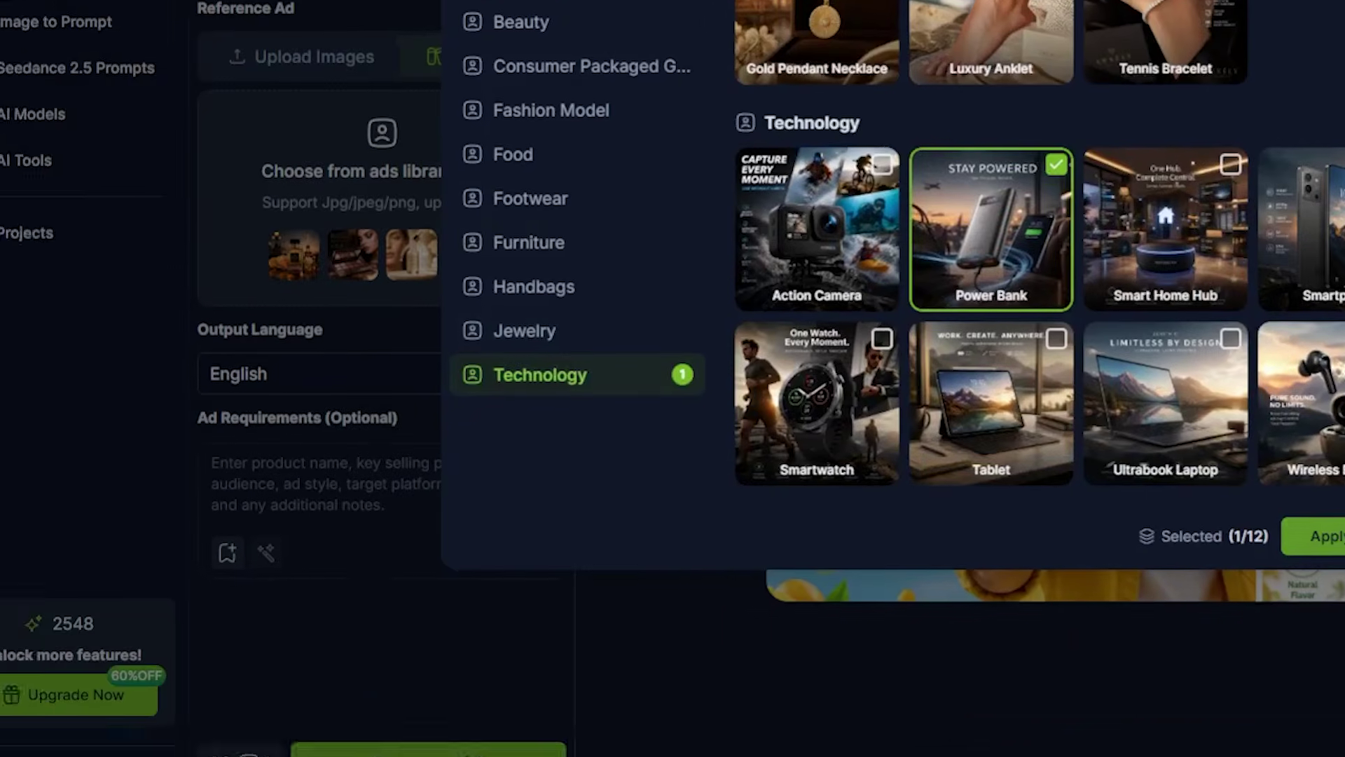
{"action": "left_click", "coordinate": [1195, 690]}
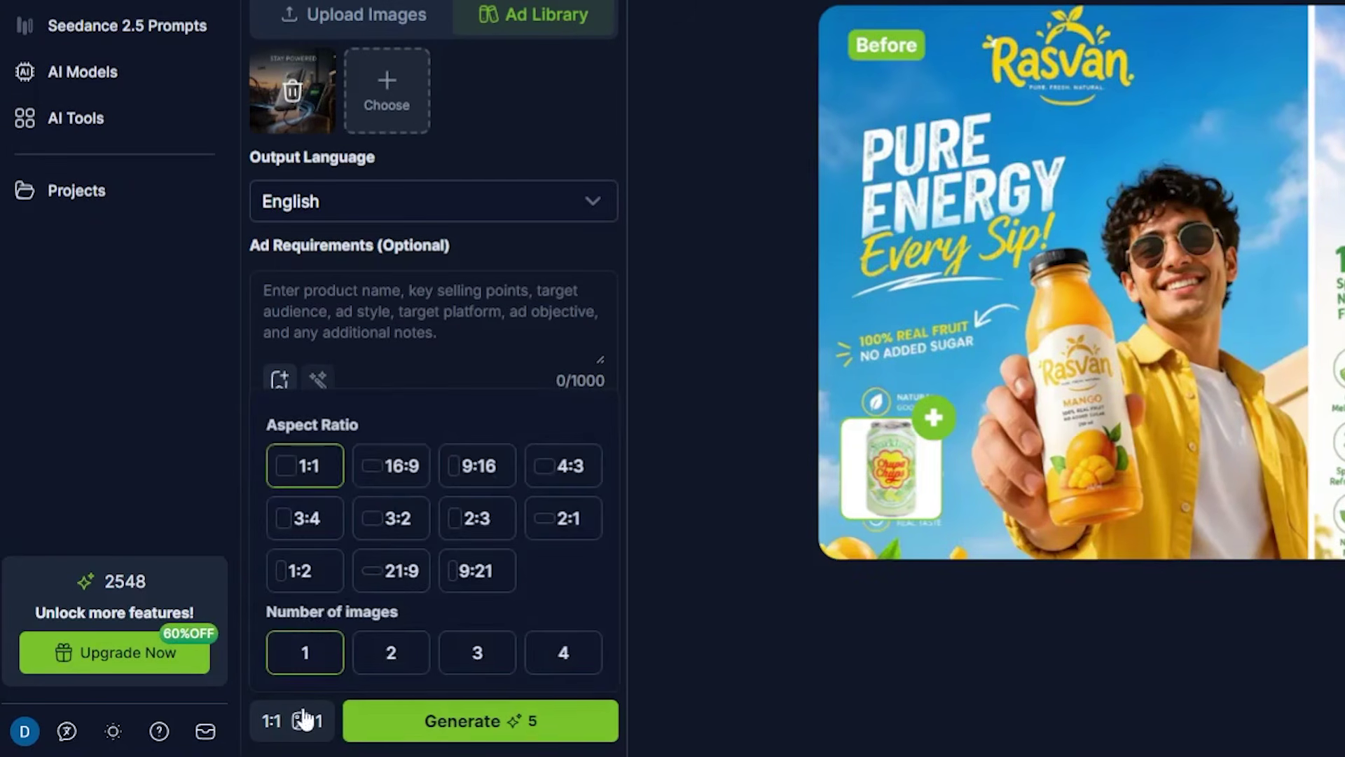
- Set the image ad to 16:9 with two images and generate the cloned air purifier ad
{"action": "left_click", "coordinate": [391, 466]}
{"action": "left_click", "coordinate": [391, 652]}
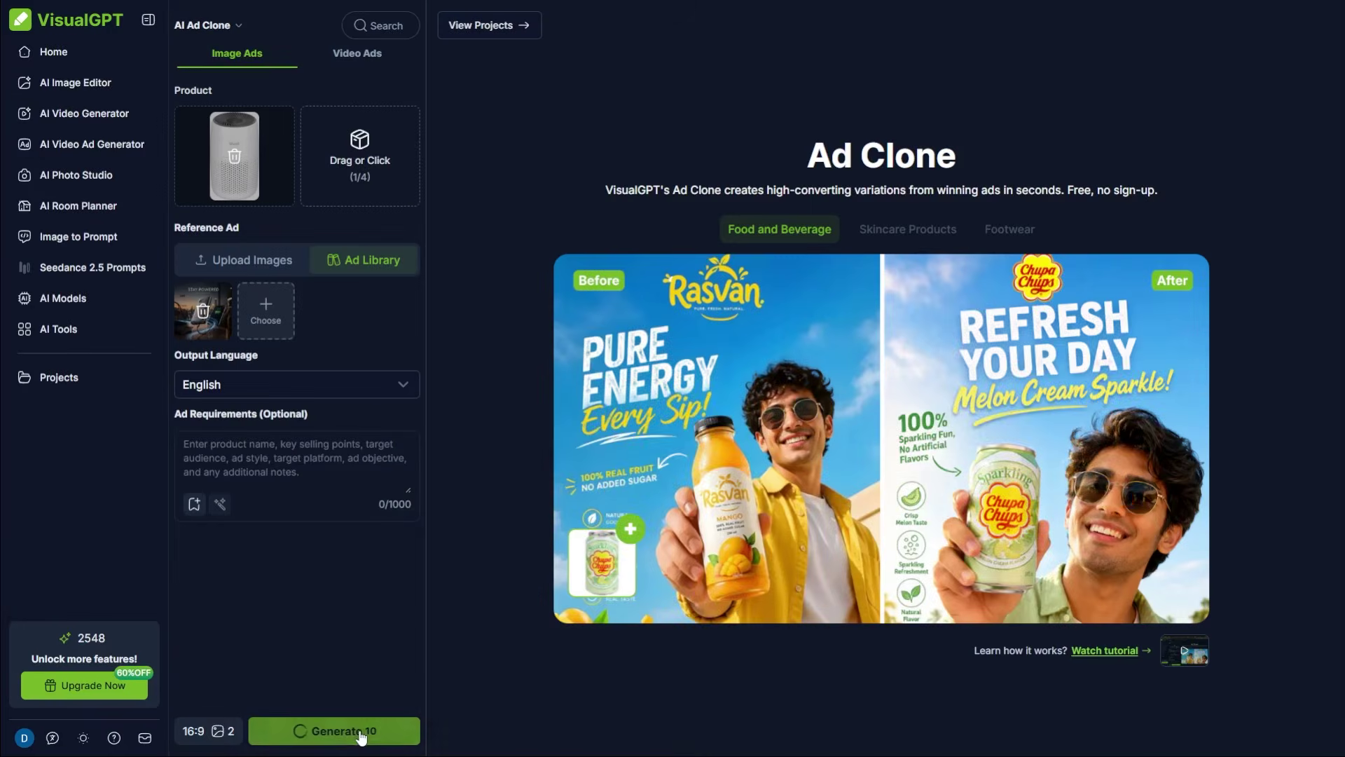
{"action": "left_click", "coordinate": [529, 723]}
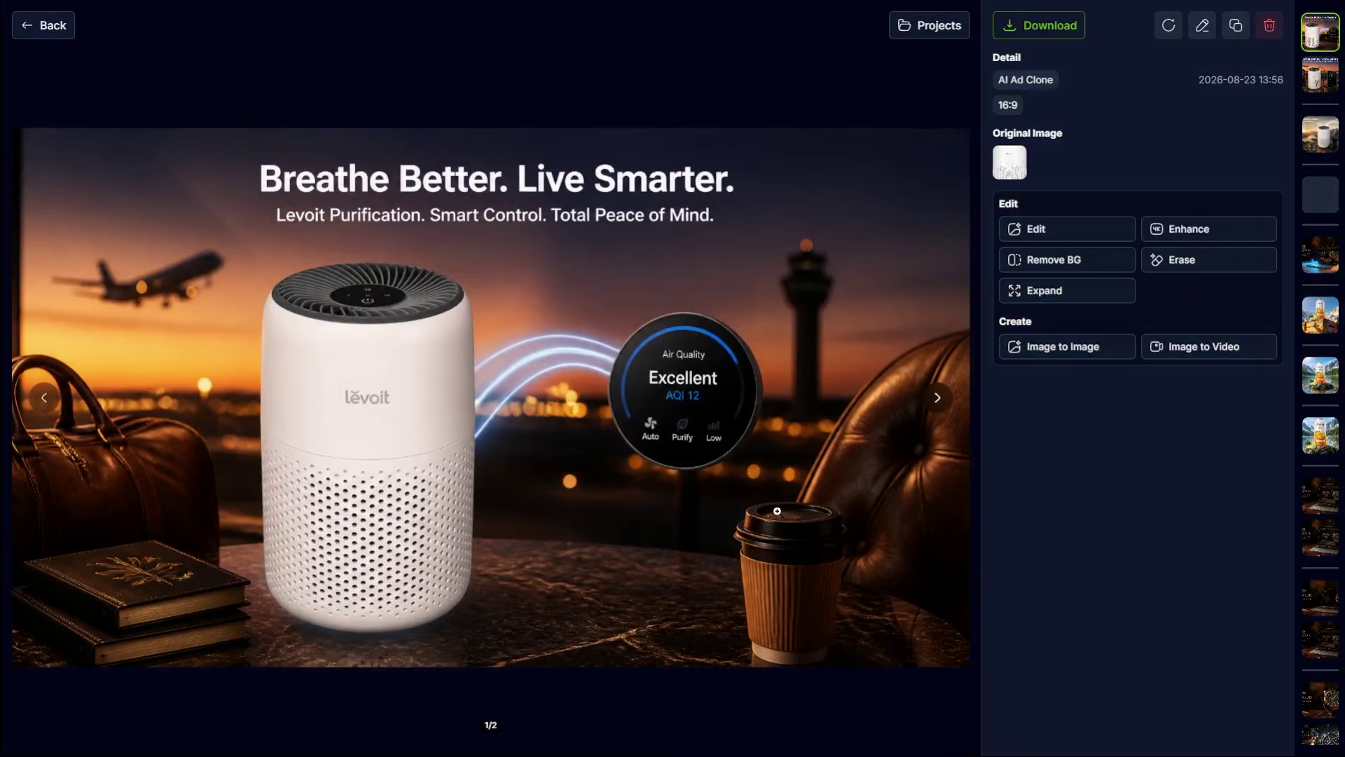
- View the second variation of the cloned air purifier ad at full size
{"action": "left_click", "coordinate": [939, 398]}
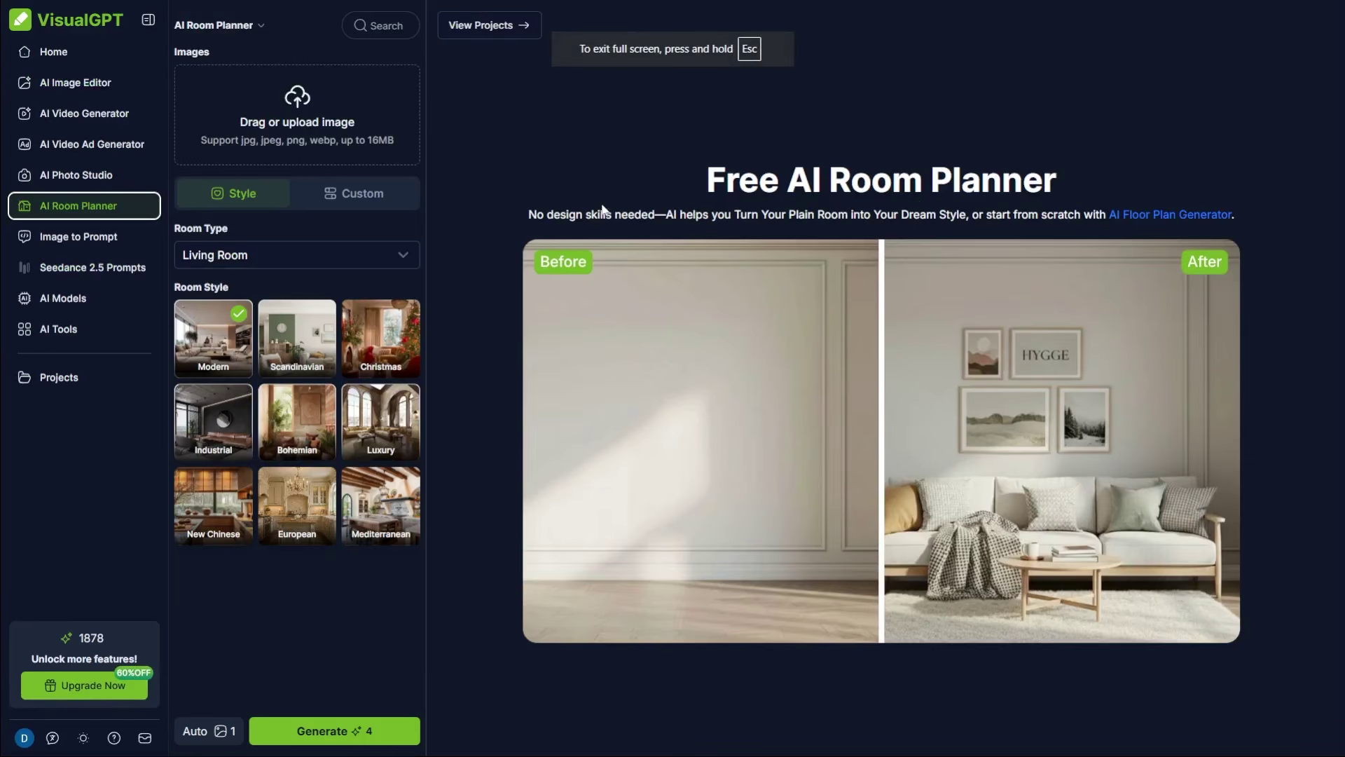
- Open AI Room Planner and upload the empty room photo from the device
{"action": "left_click", "coordinate": [89, 208]}
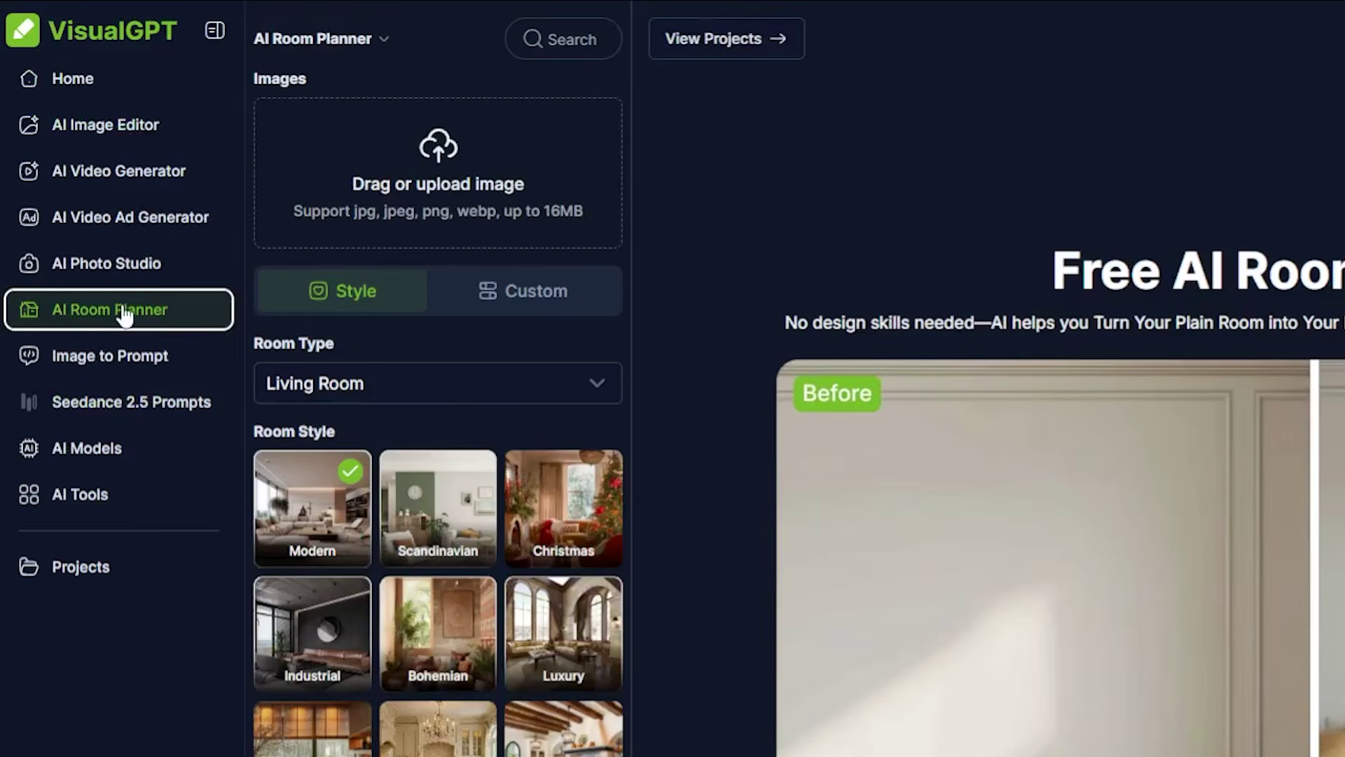
{"action": "left_click", "coordinate": [454, 167]}
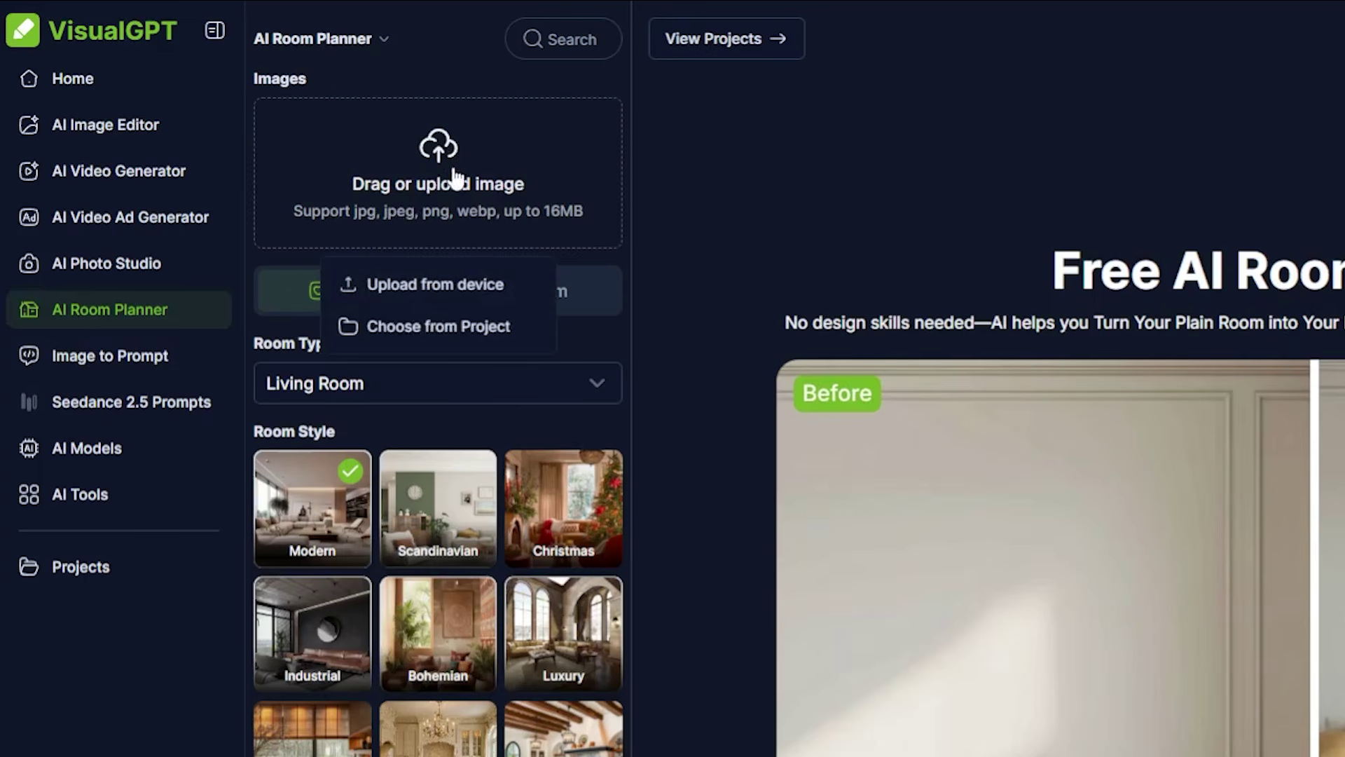
{"action": "left_click", "coordinate": [479, 284]}
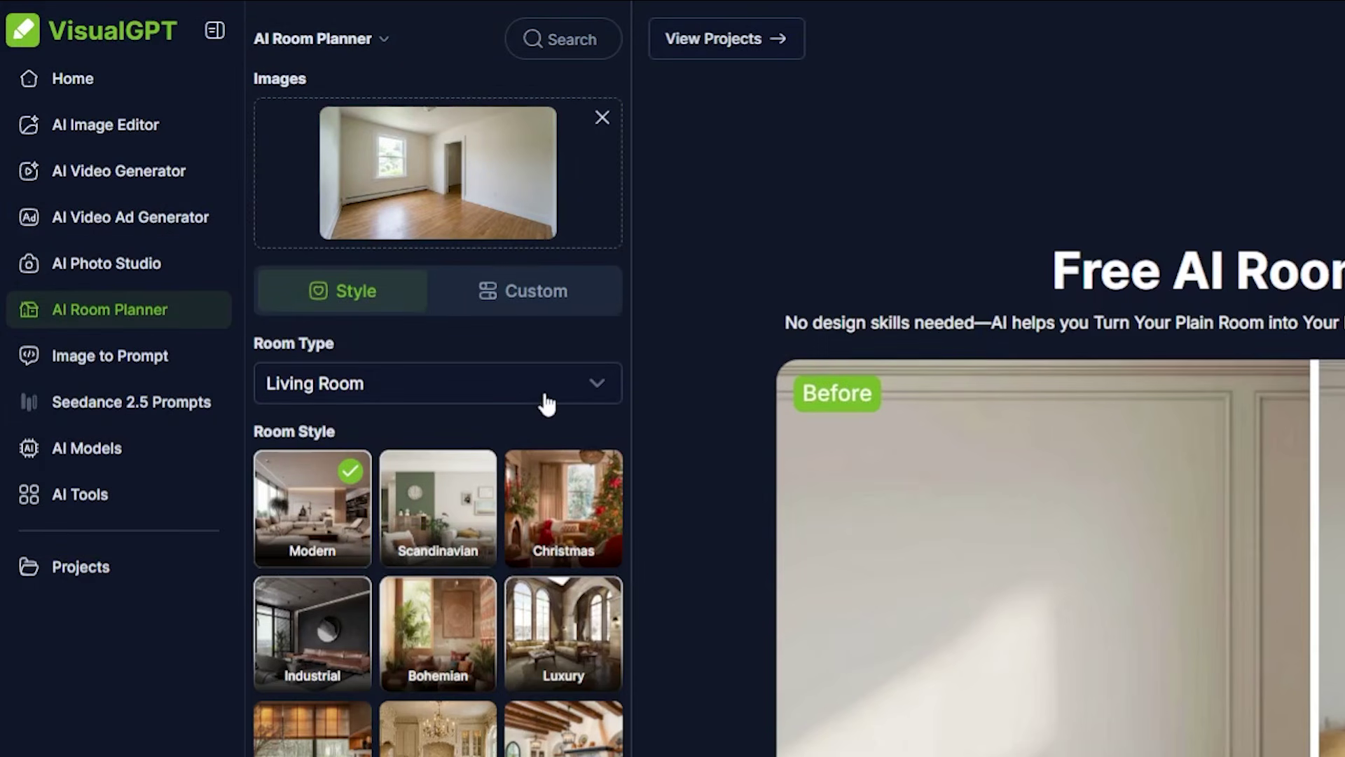
- Review the room type options, keeping Living Room, and check the custom style mode before returning to the preset room styles
{"action": "left_click", "coordinate": [562, 390]}
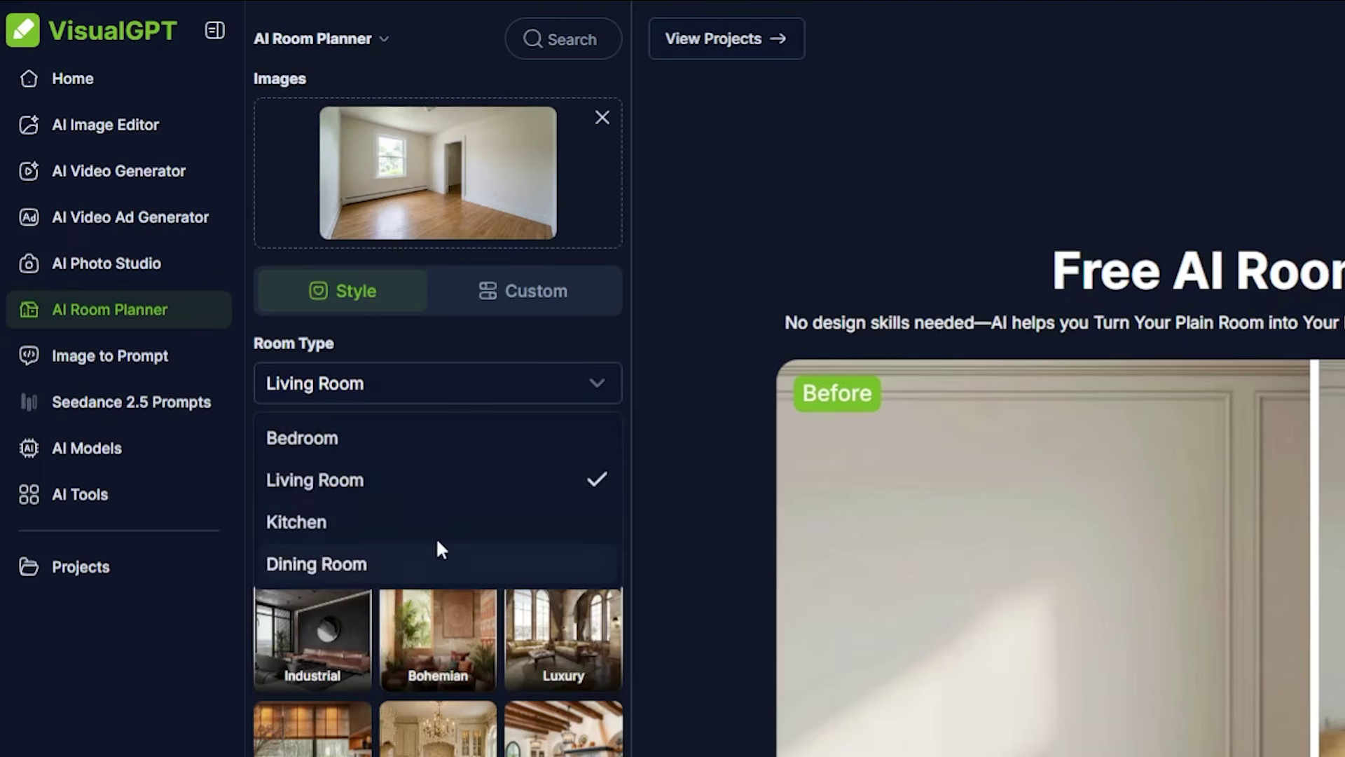
{"action": "left_click", "coordinate": [405, 481]}
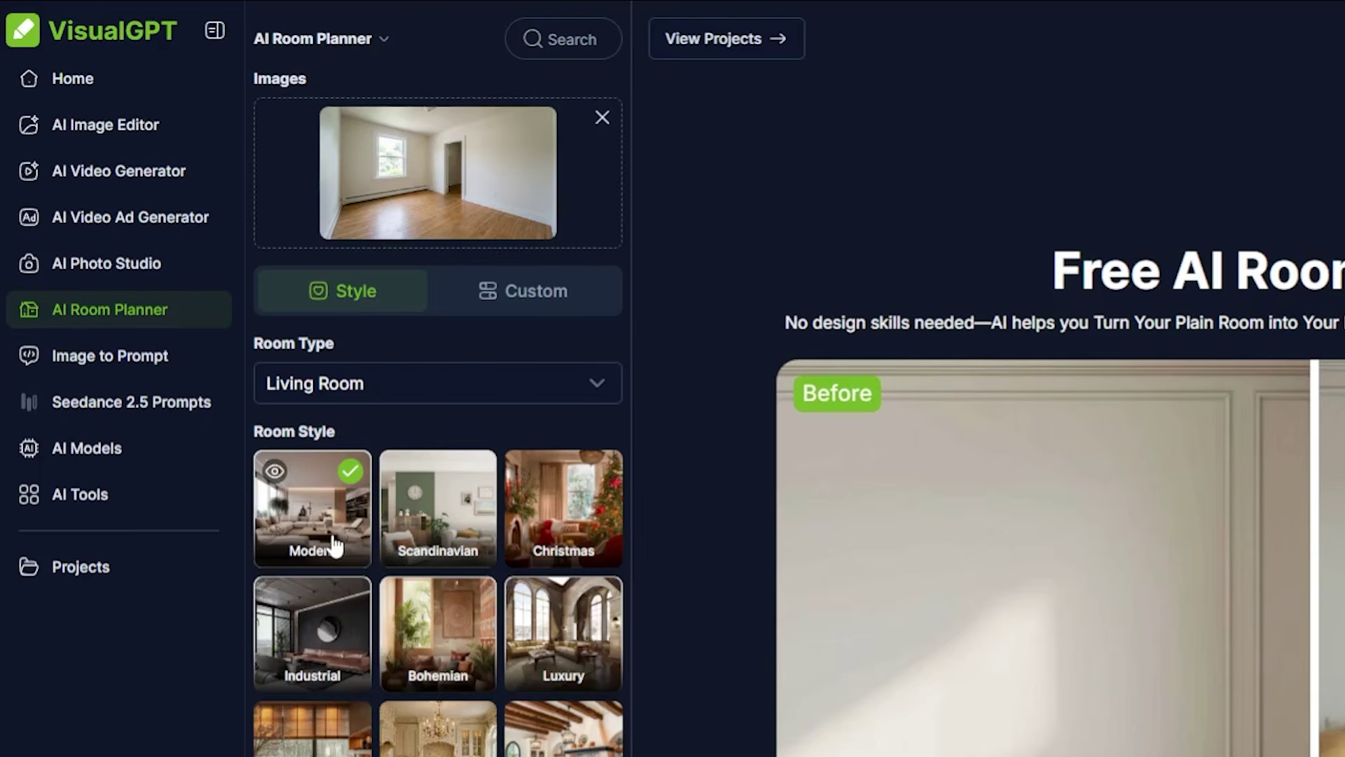
{"action": "left_click", "coordinate": [507, 303]}
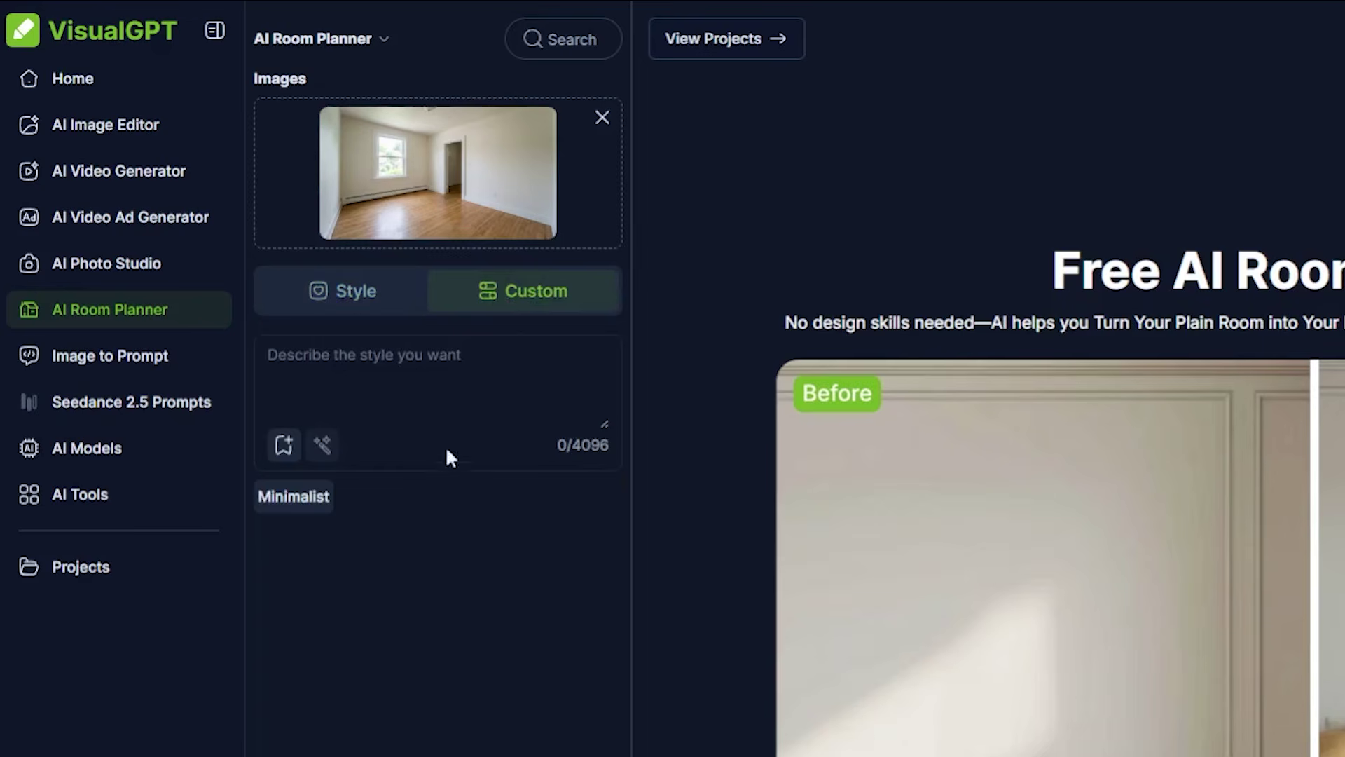
{"action": "left_click", "coordinate": [358, 306]}
{"action": "scroll", "coordinate": [440, 494], "scroll_direction": "down", "scroll_amount": 5}
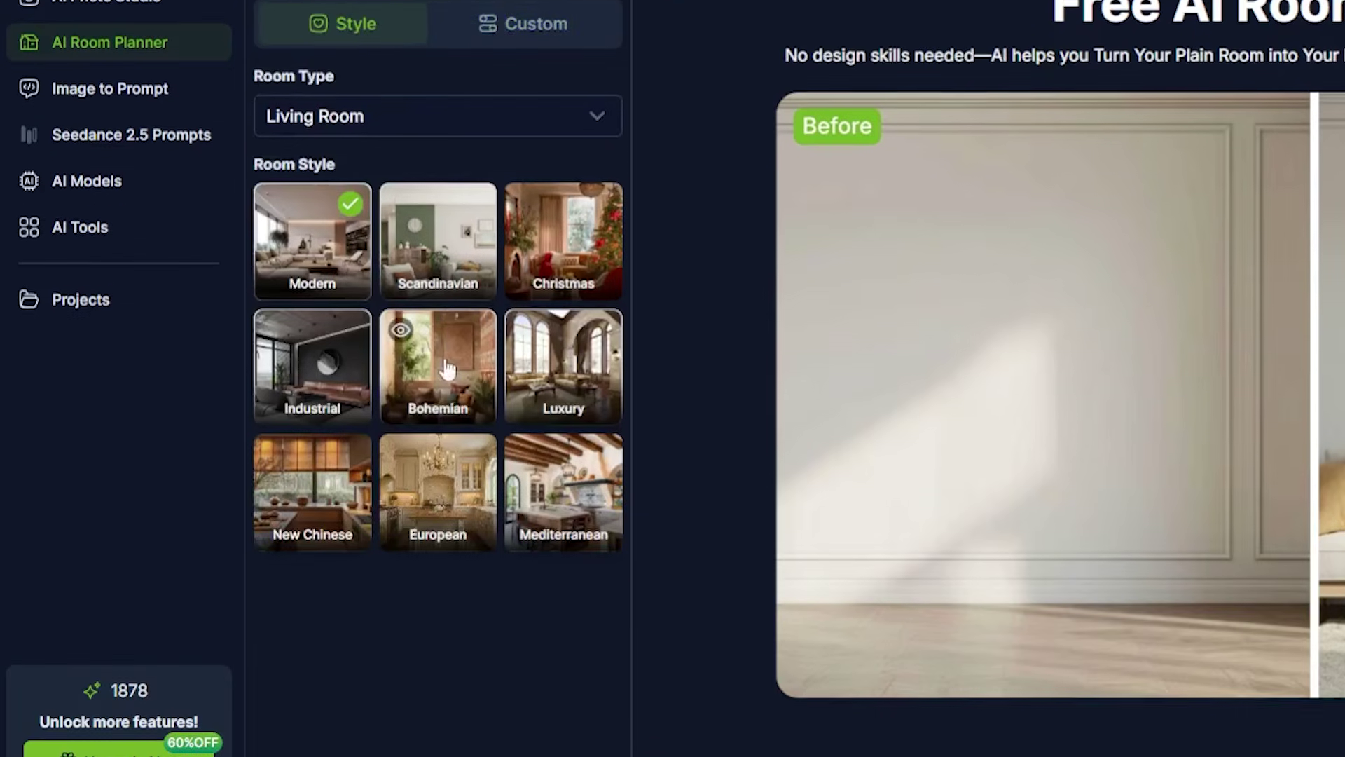
- Set the output to two images at 16:9 and generate the Modern living room designs
{"action": "left_click", "coordinate": [307, 725]}
{"action": "left_click", "coordinate": [395, 653]}
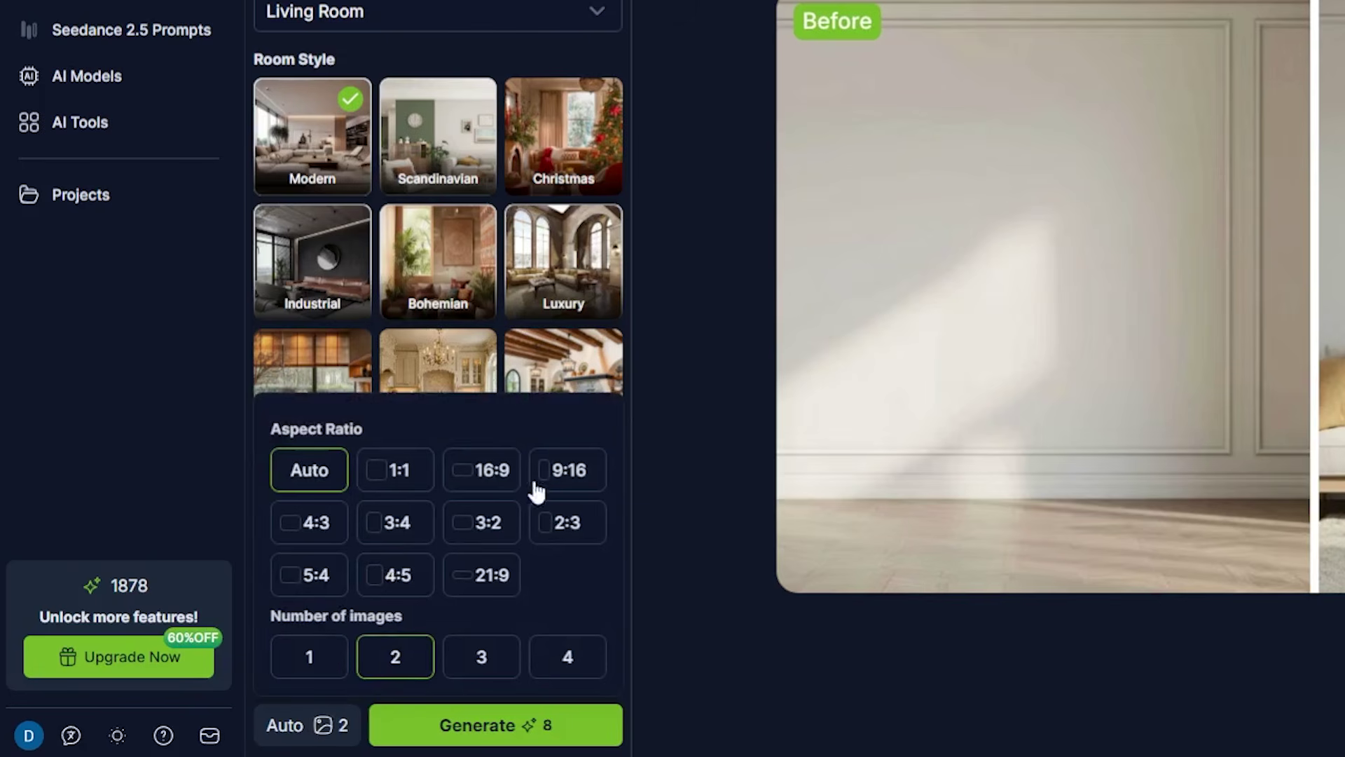
{"action": "left_click", "coordinate": [481, 470]}
{"action": "left_click", "coordinate": [508, 735]}
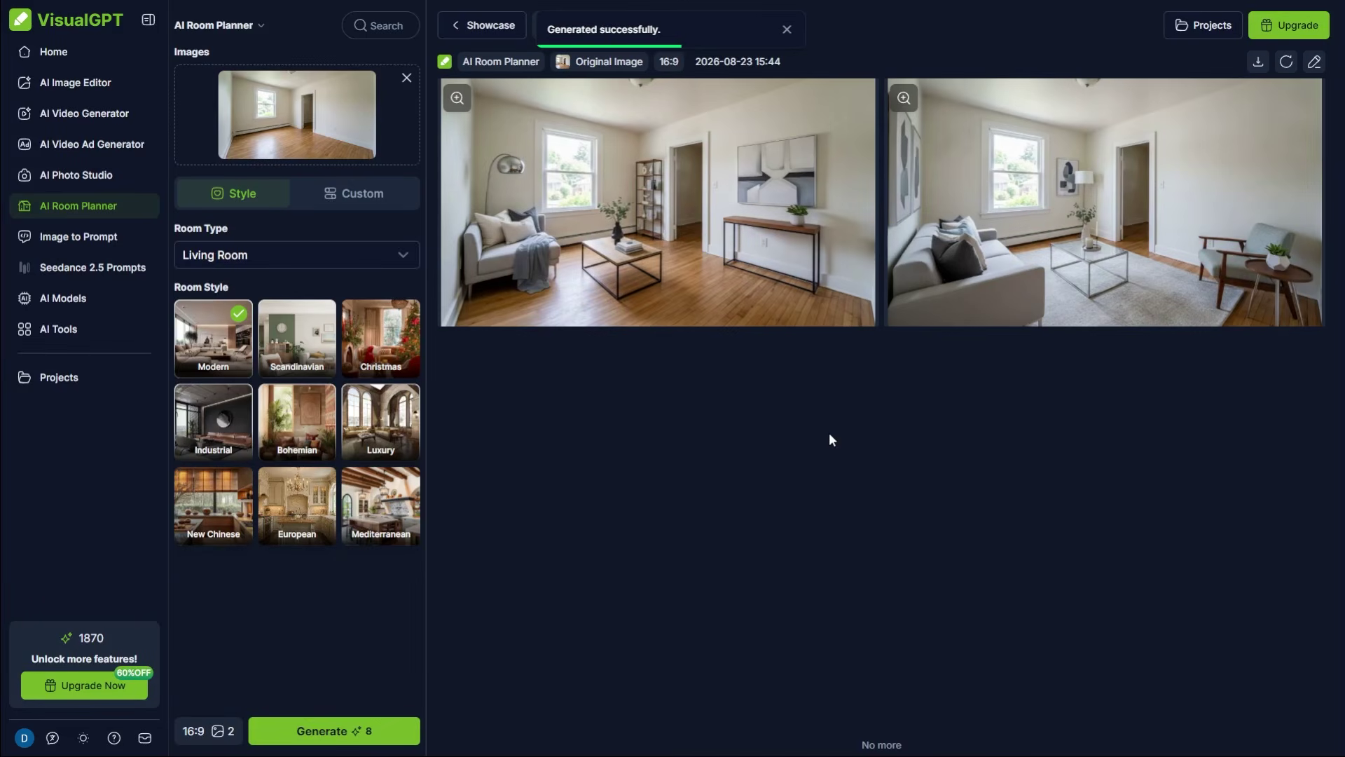
- View both generated living room designs at full size, switching between the two variations
{"action": "left_click", "coordinate": [981, 280]}
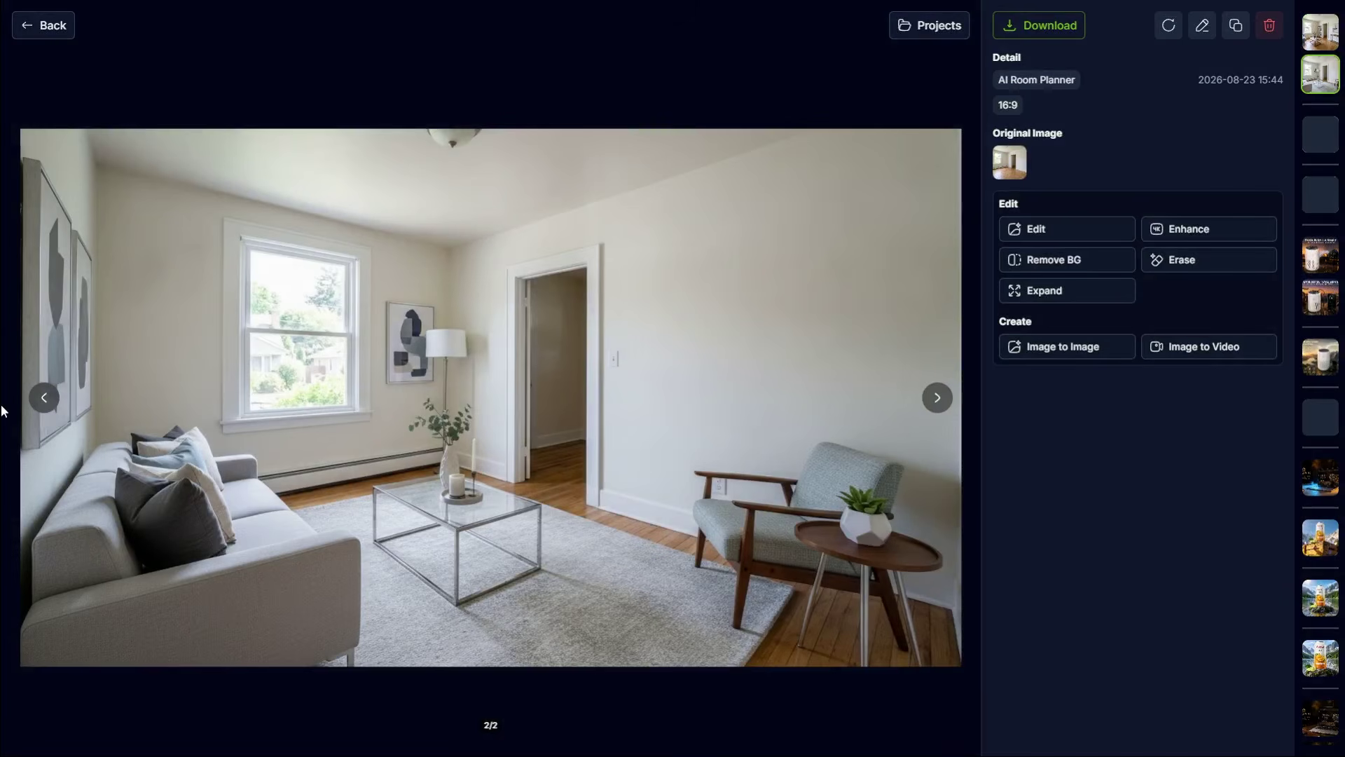
{"action": "left_click", "coordinate": [44, 399]}
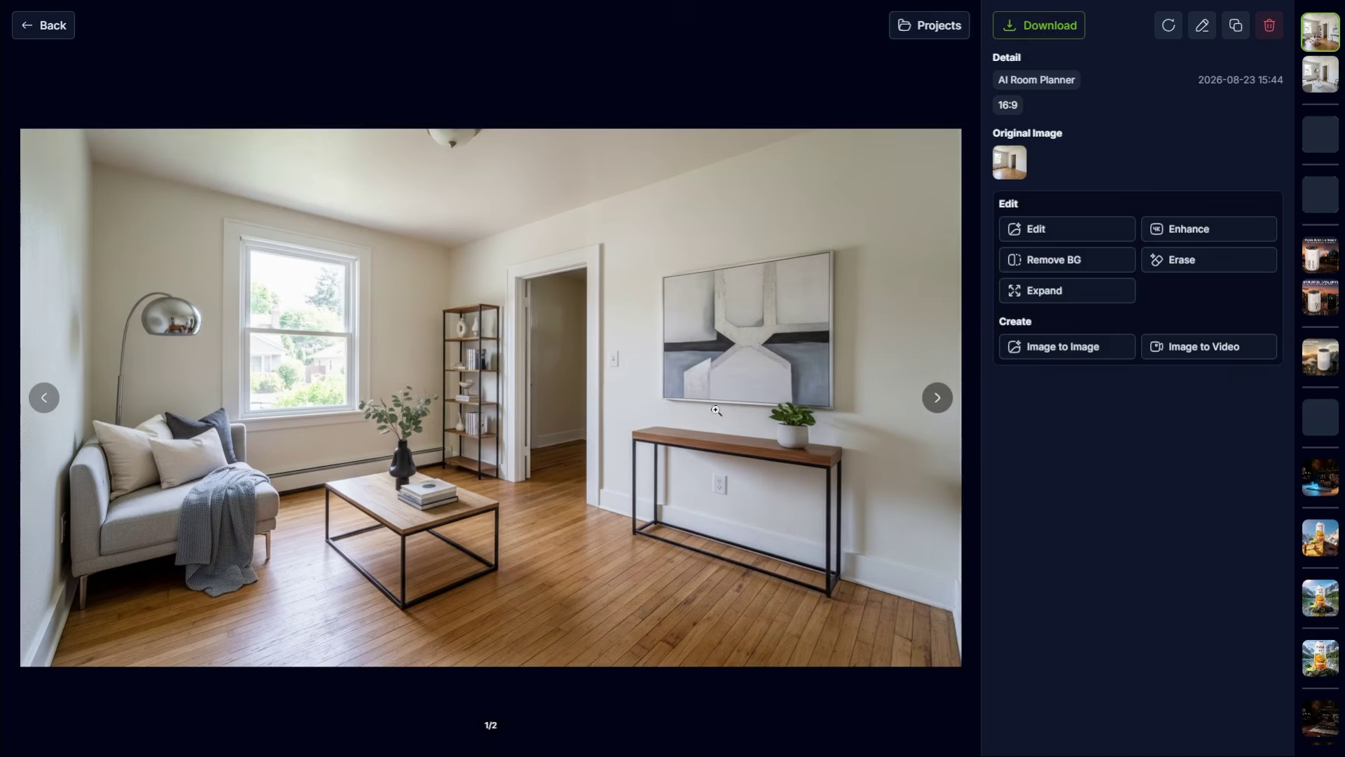
{"action": "left_click", "coordinate": [937, 398]}
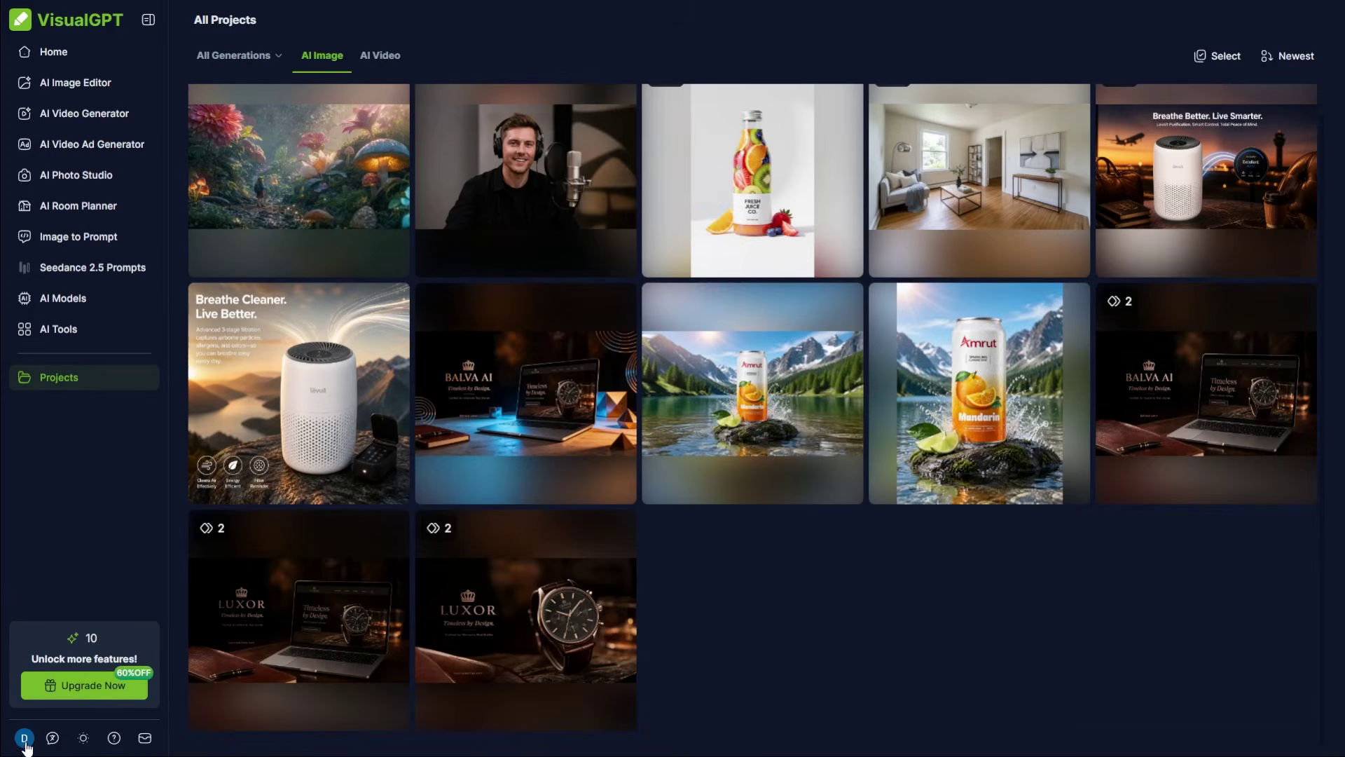
- Open the pricing page from the account options and review the subscription plans and the plan comparison, including Lifetime Credits
{"action": "left_click", "coordinate": [24, 740]}
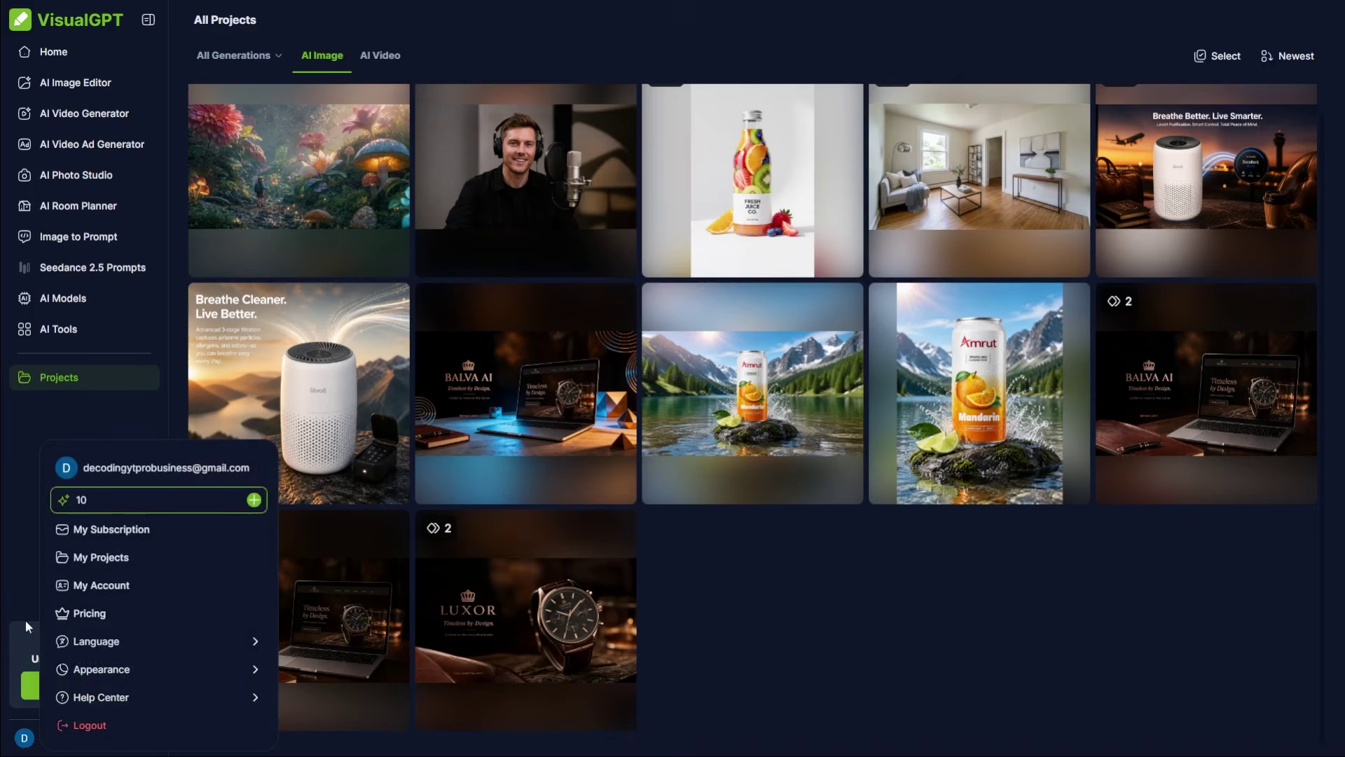
{"action": "left_click", "coordinate": [112, 611]}
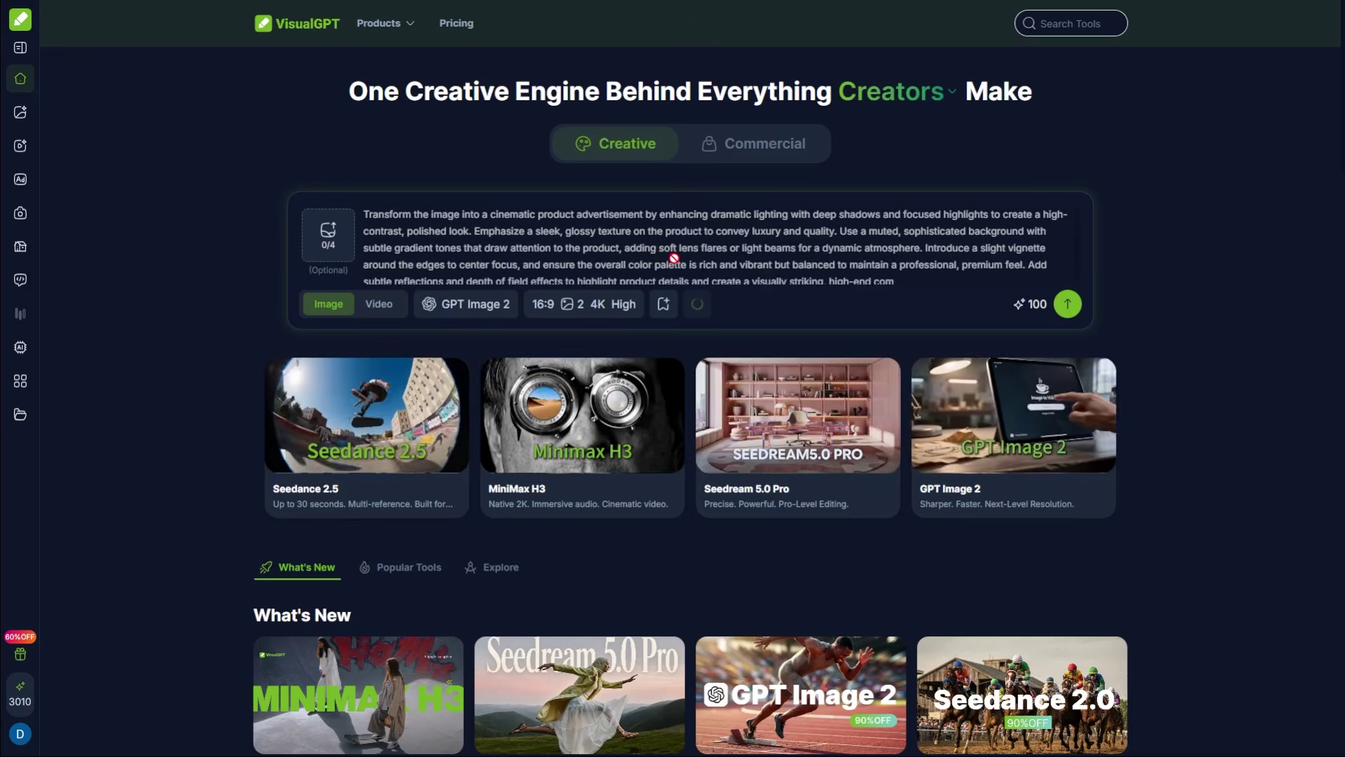
{"action": "scroll", "coordinate": [911, 225], "scroll_direction": "down", "scroll_amount": 1}
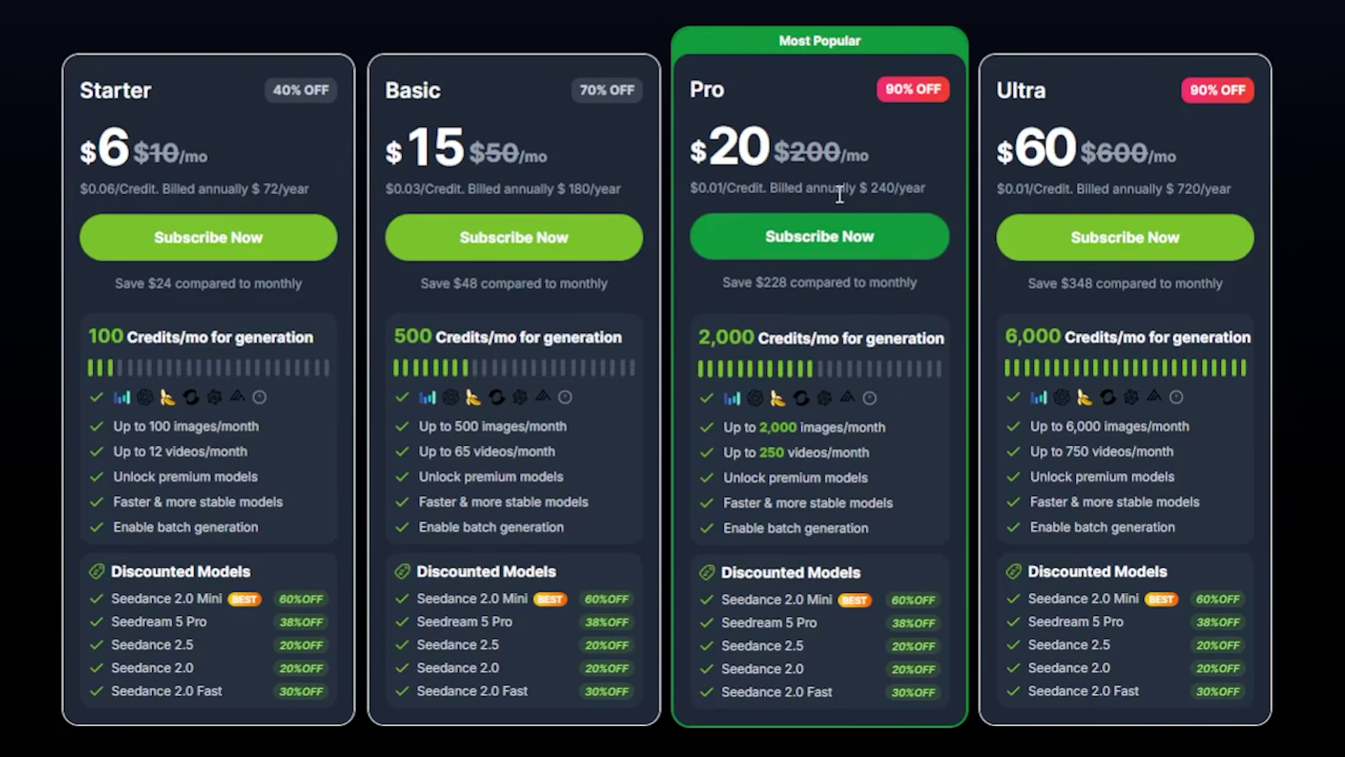
{"action": "scroll", "coordinate": [817, 361], "scroll_direction": "down", "scroll_amount": 2}
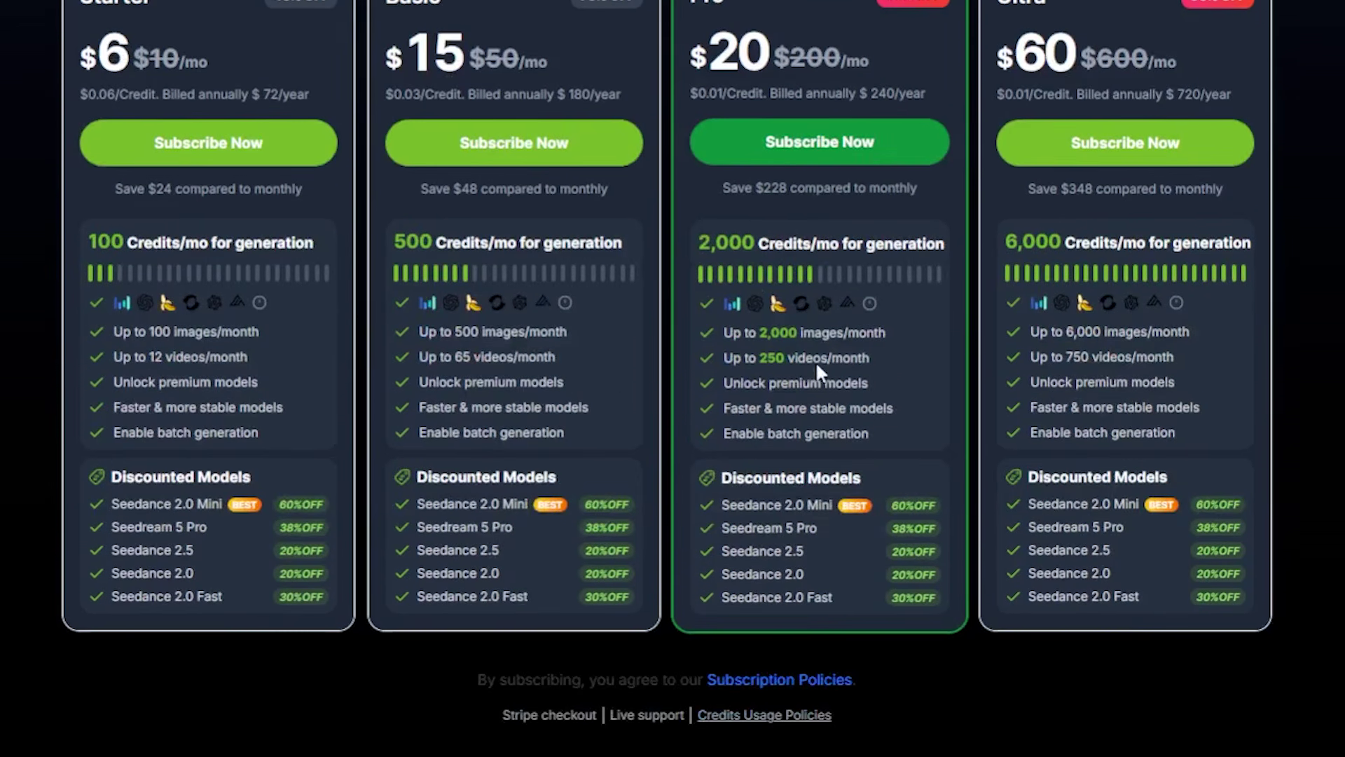
{"action": "scroll", "coordinate": [849, 264], "scroll_direction": "down", "scroll_amount": 10}
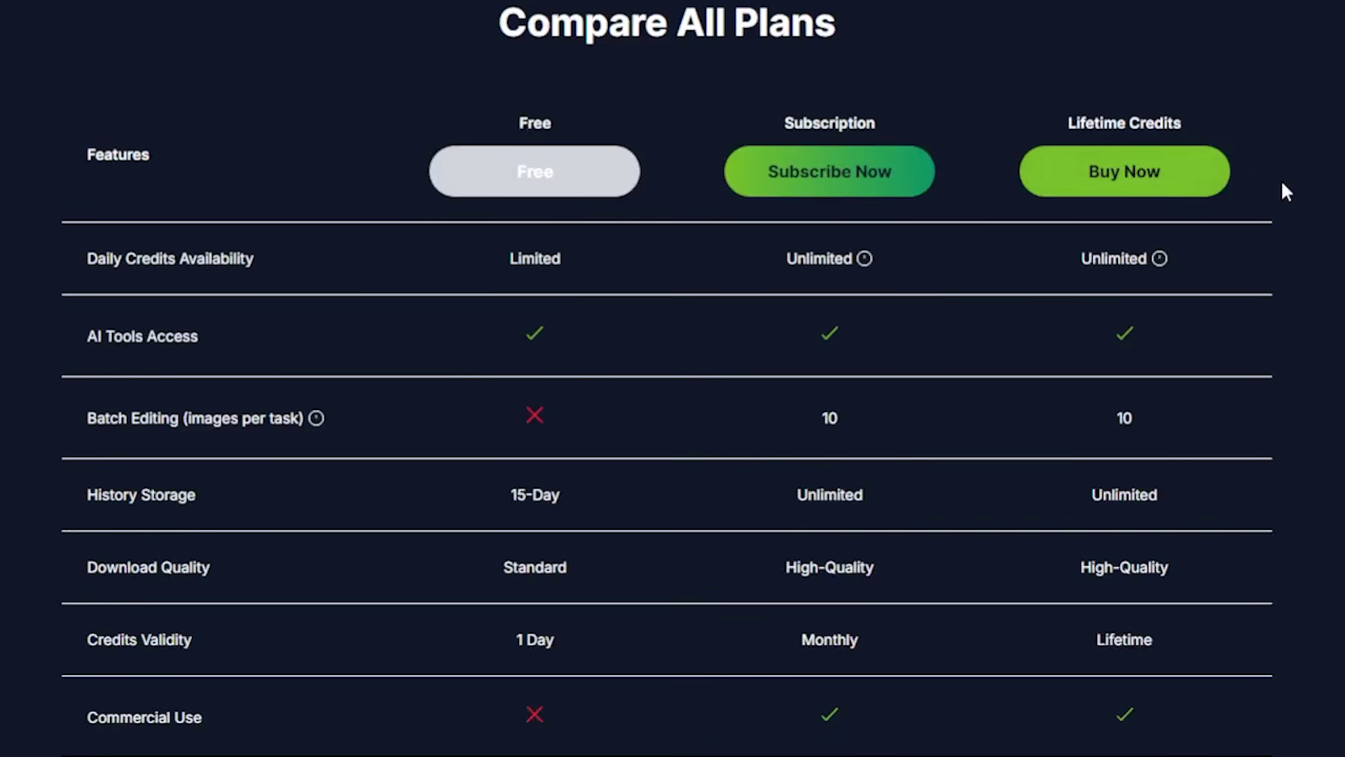
{"action": "left_click", "coordinate": [1145, 202]}
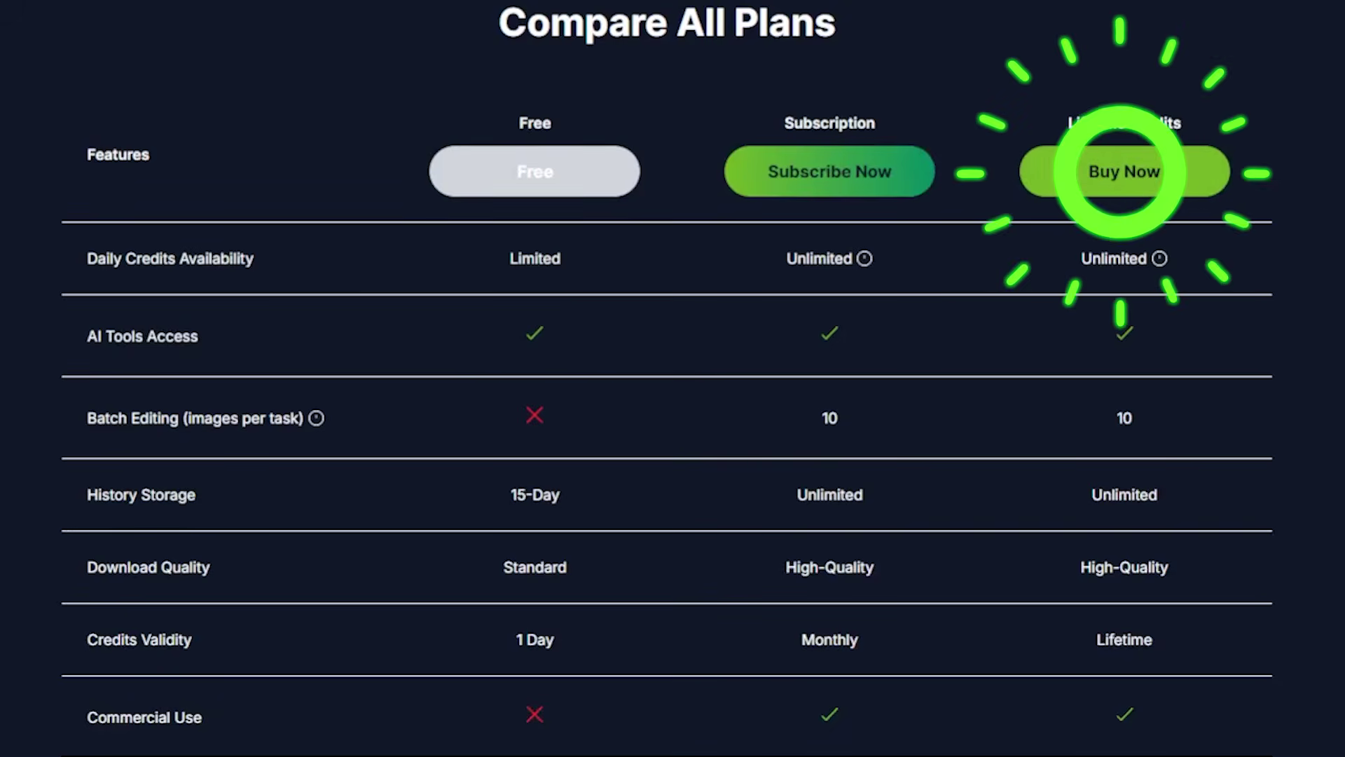